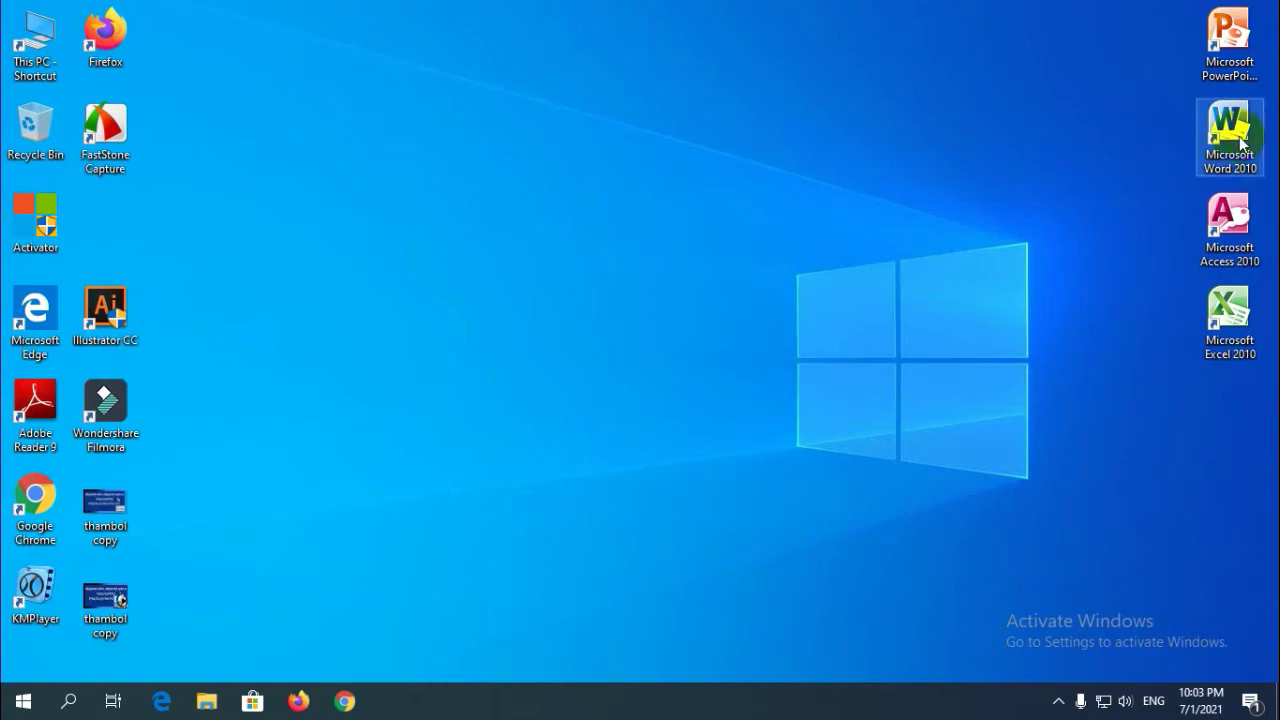
Step: Refresh the desktop icons several times from the desktop context menu
right_click(737, 217)
left_click(800, 271)
right_click(585, 101)
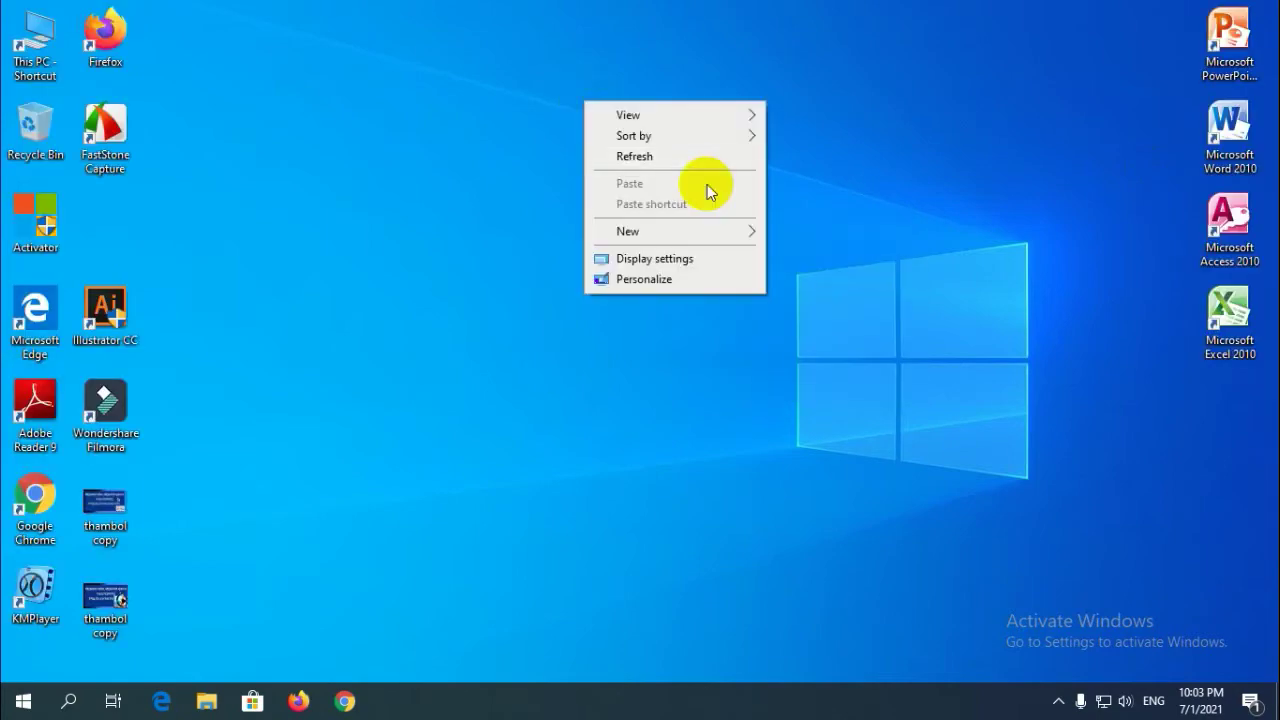
left_click(675, 156)
left_click(494, 194)
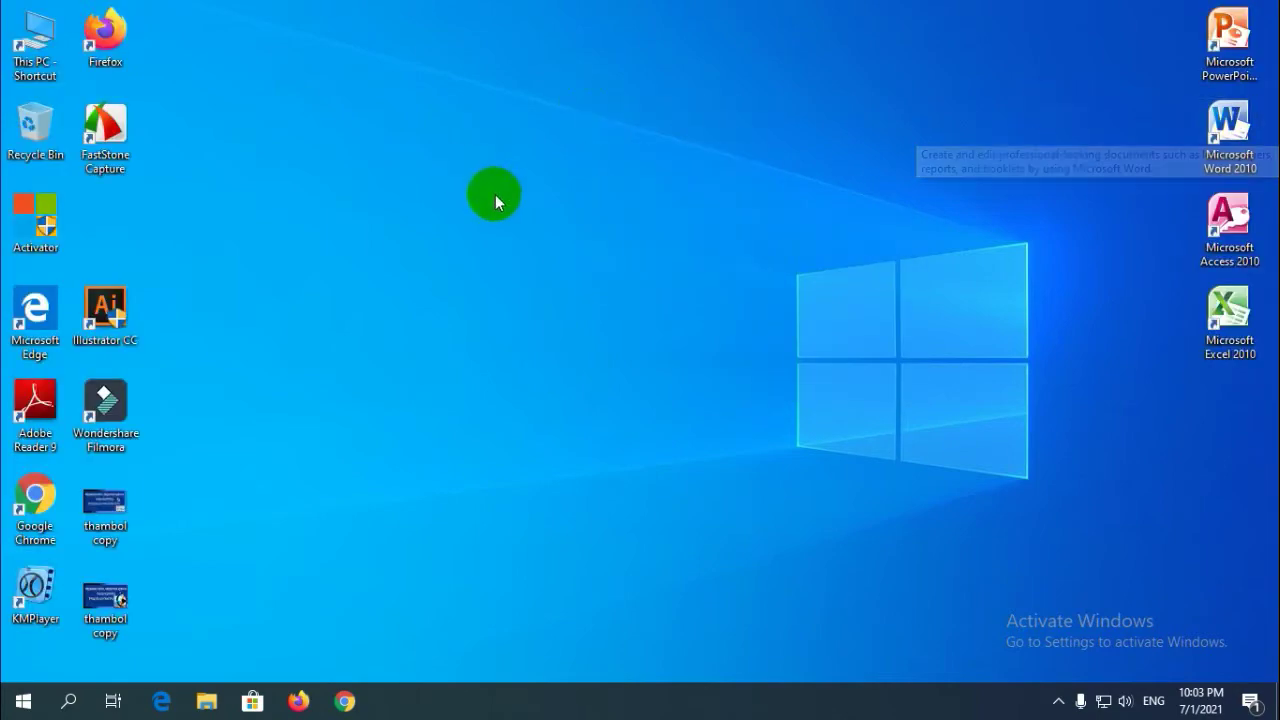
right_click(428, 120)
left_click(492, 177)
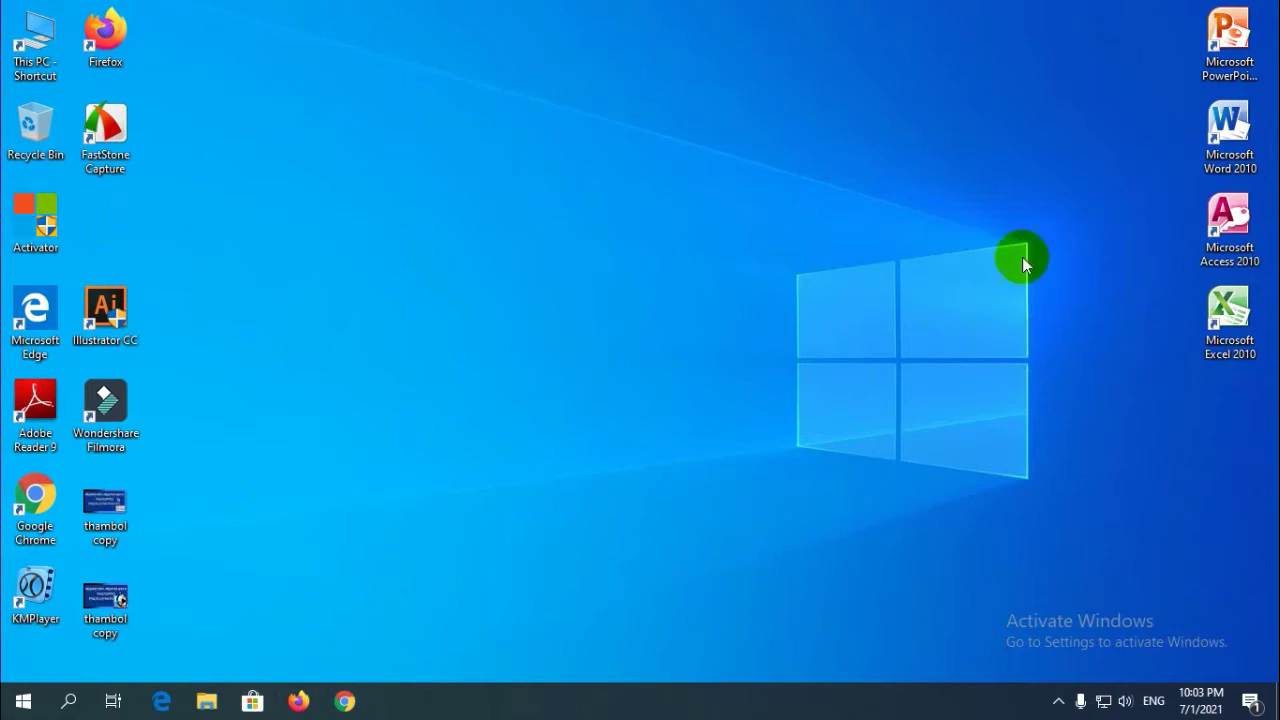
Step: Select and deselect the Office shortcuts, then refresh the desktop once more
left_click_drag(1165, 10, 1258, 372)
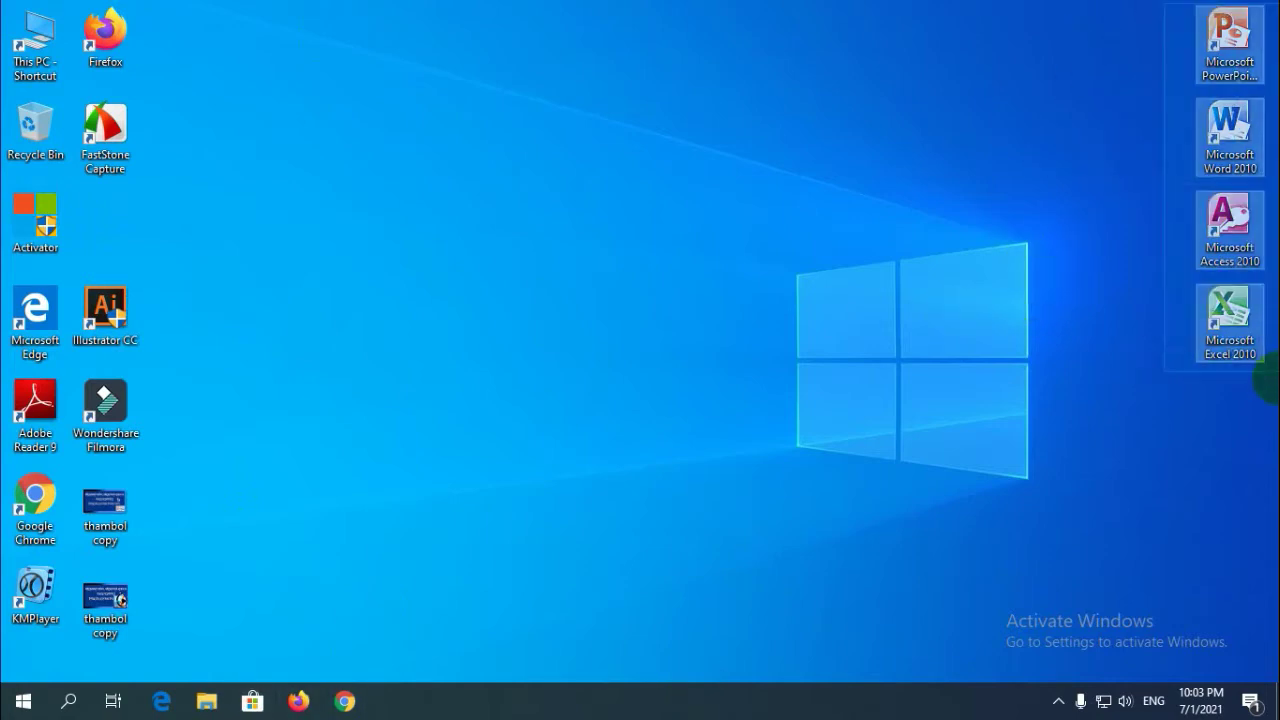
left_click(1013, 202)
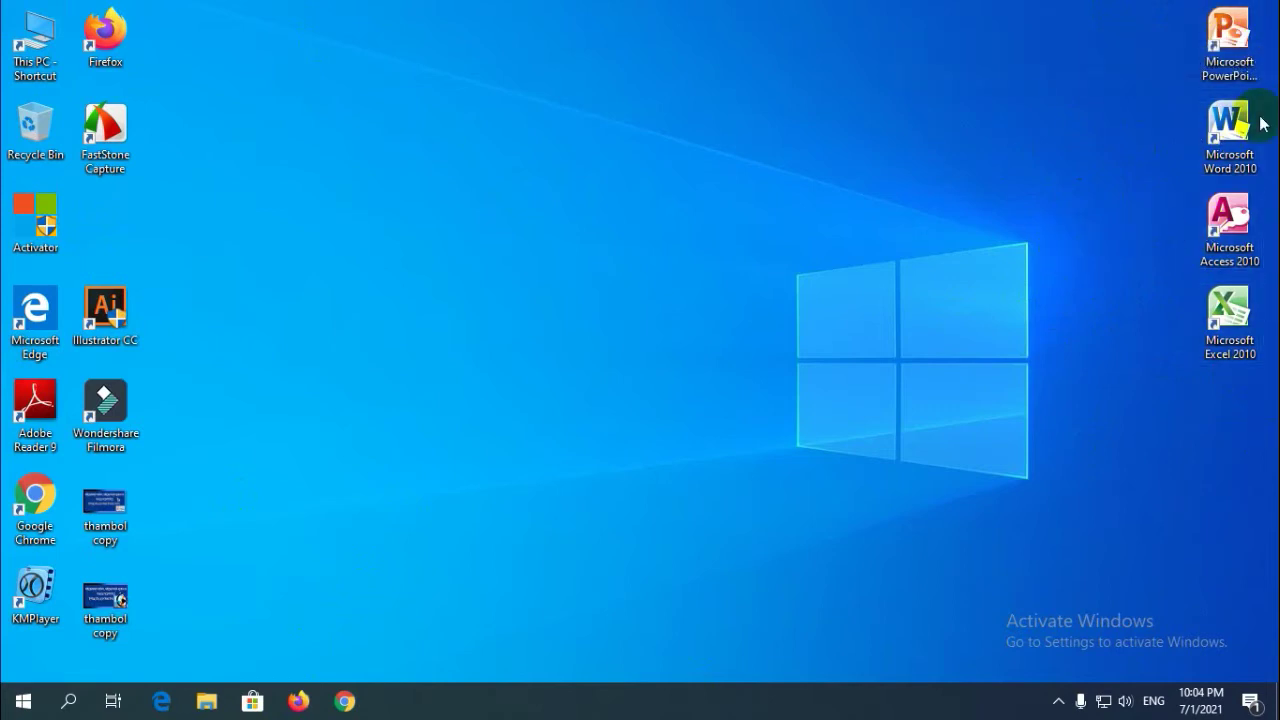
left_click(1216, 158)
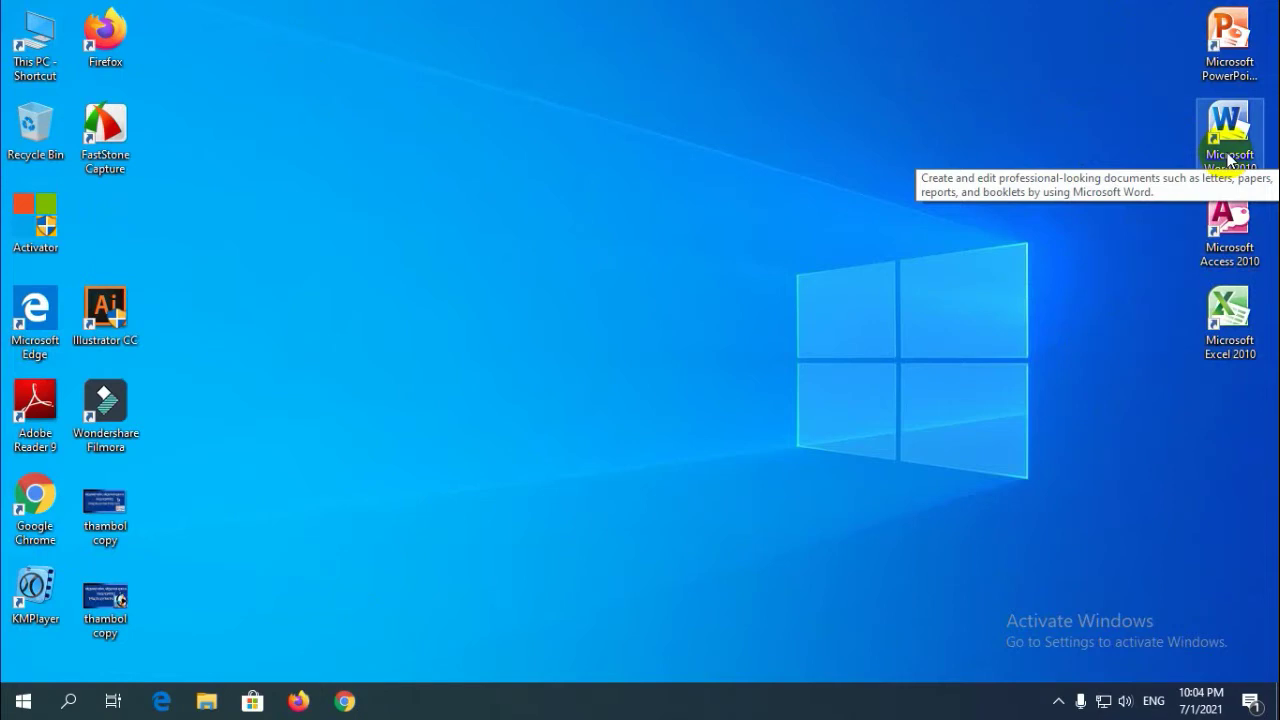
left_click(1151, 217)
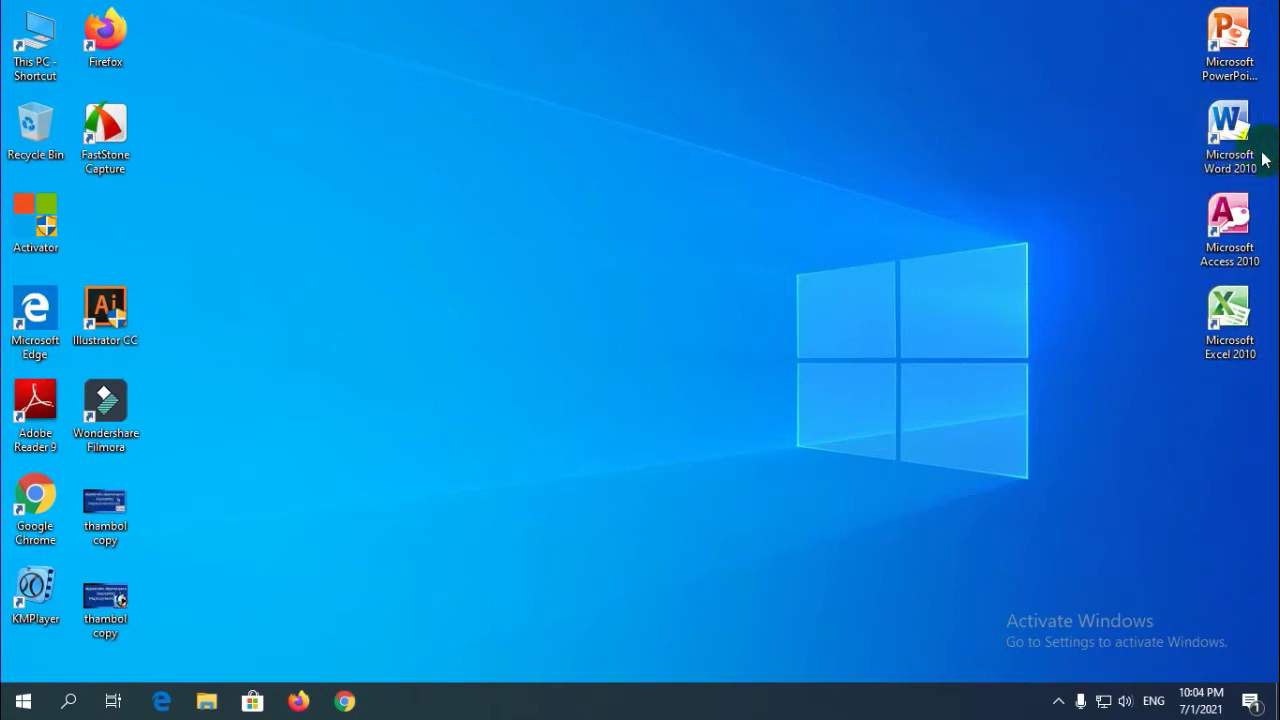
right_click(1052, 131)
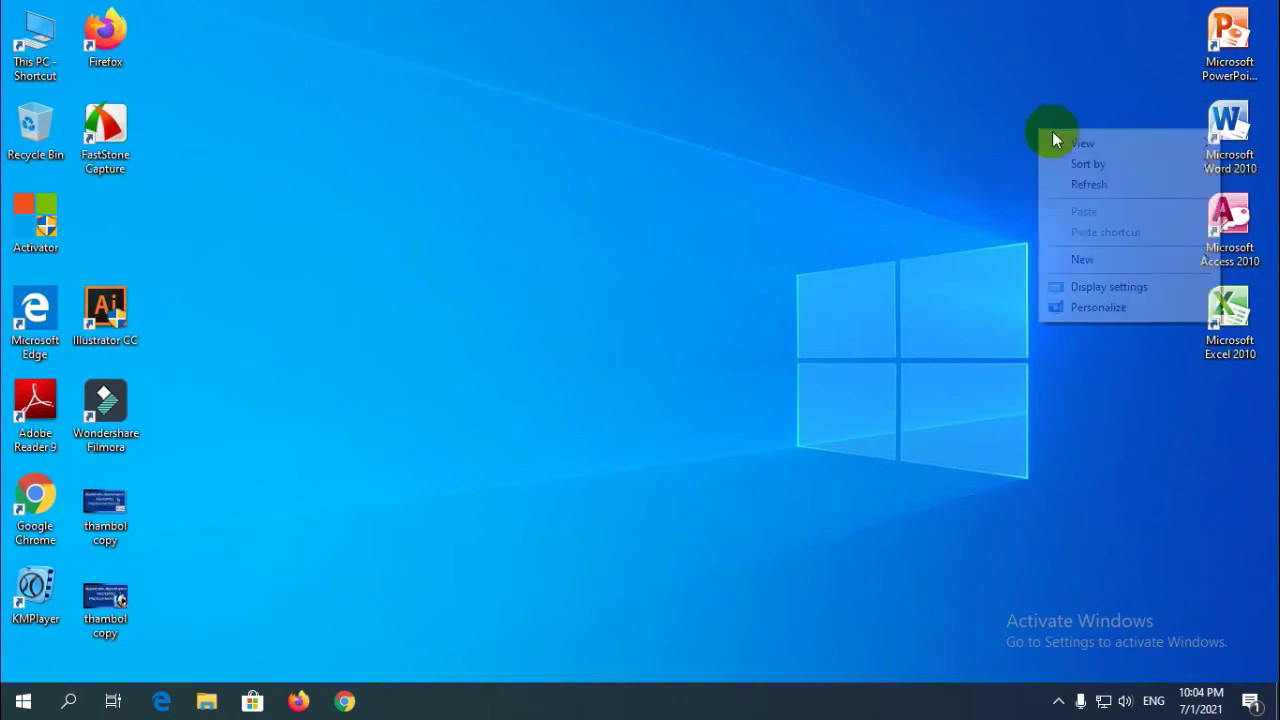
left_click(1082, 183)
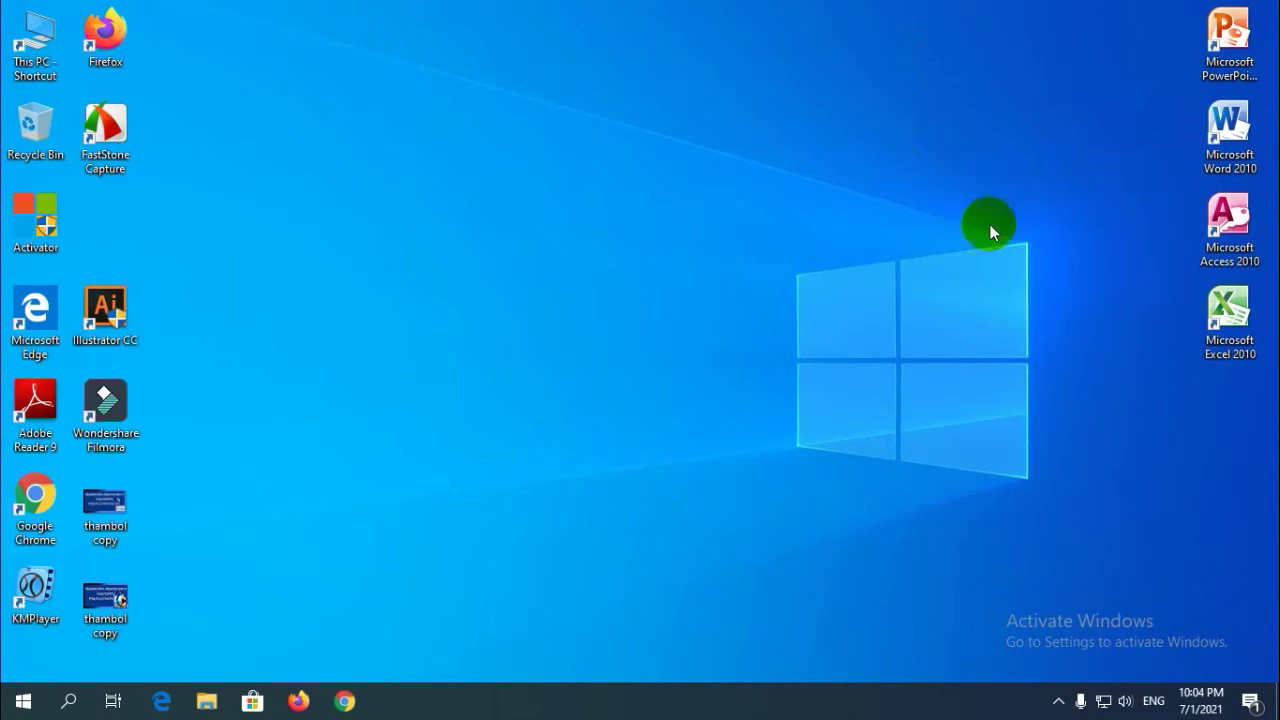
right_click(766, 88)
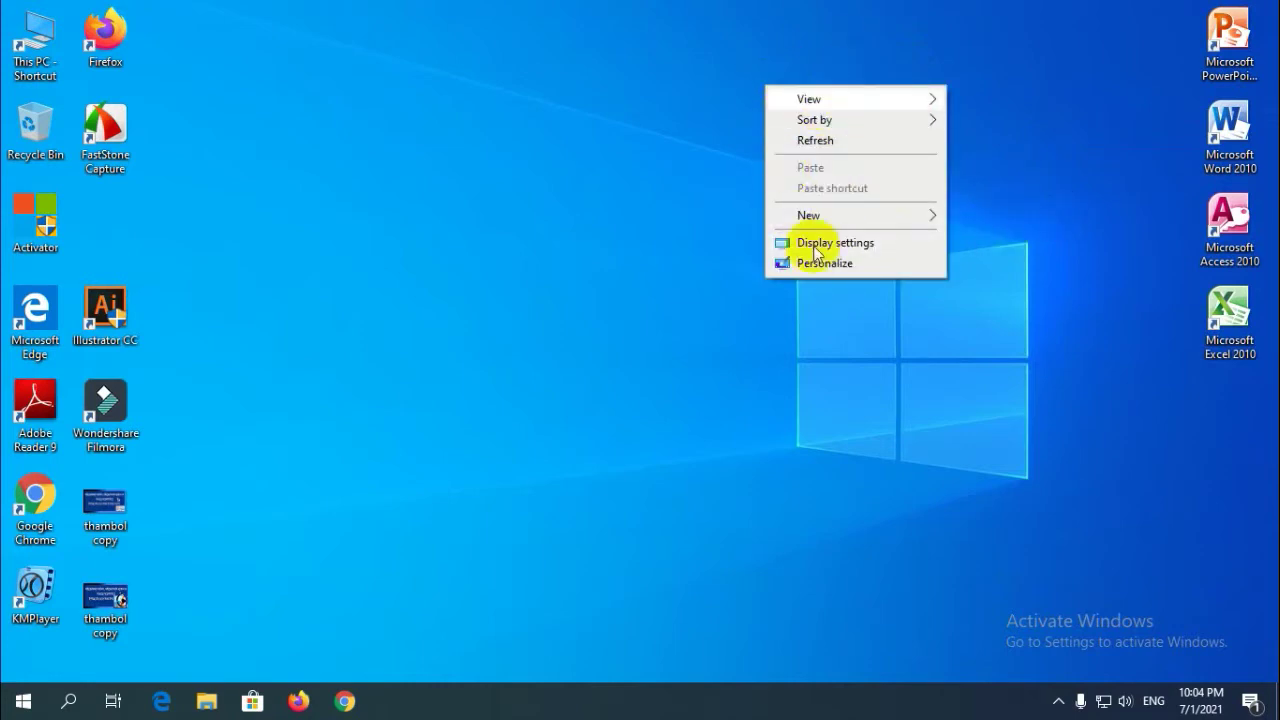
left_click(1015, 98)
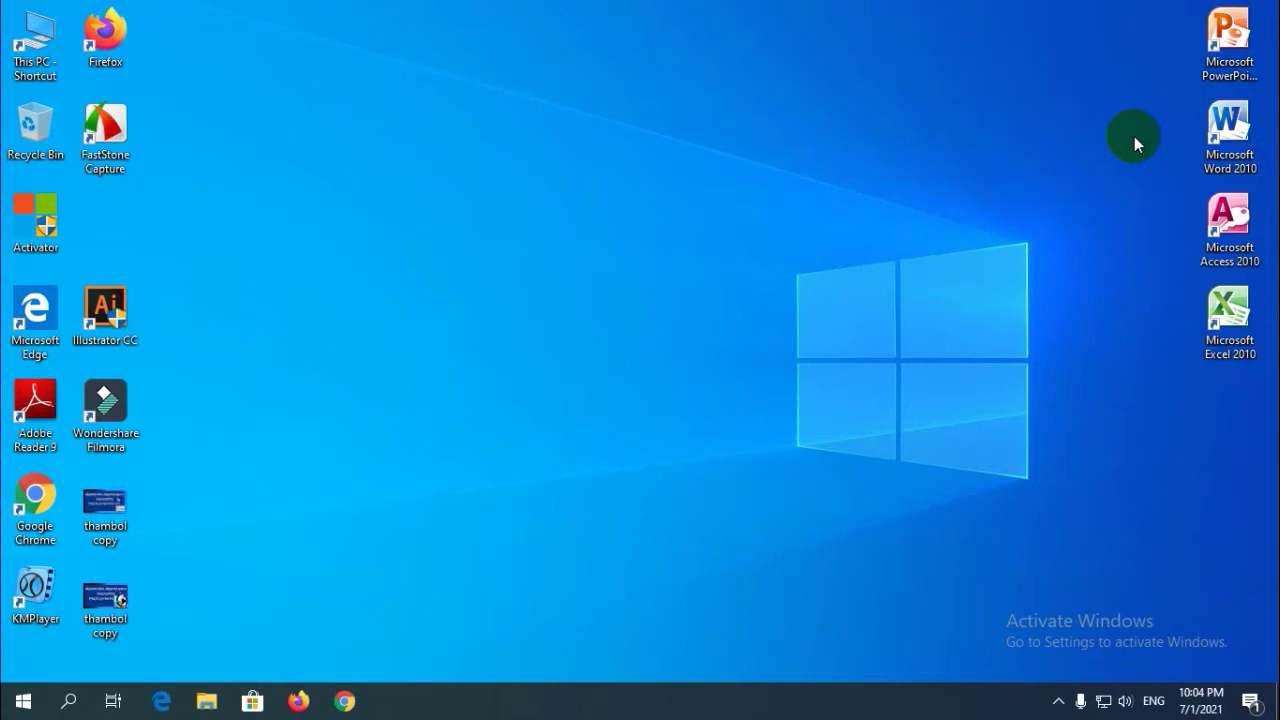
Step: Launch Word 2010 from its desktop shortcut and set the zoom to 100%
left_click(1232, 128)
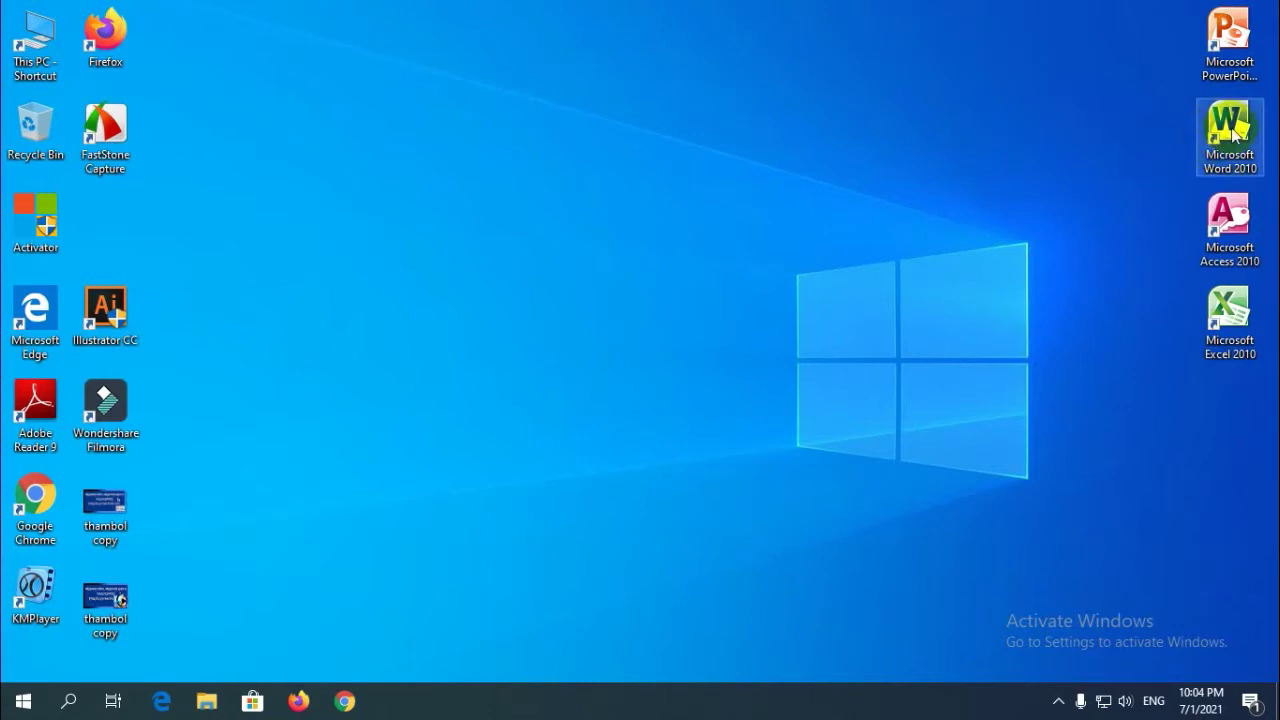
right_click(1234, 130)
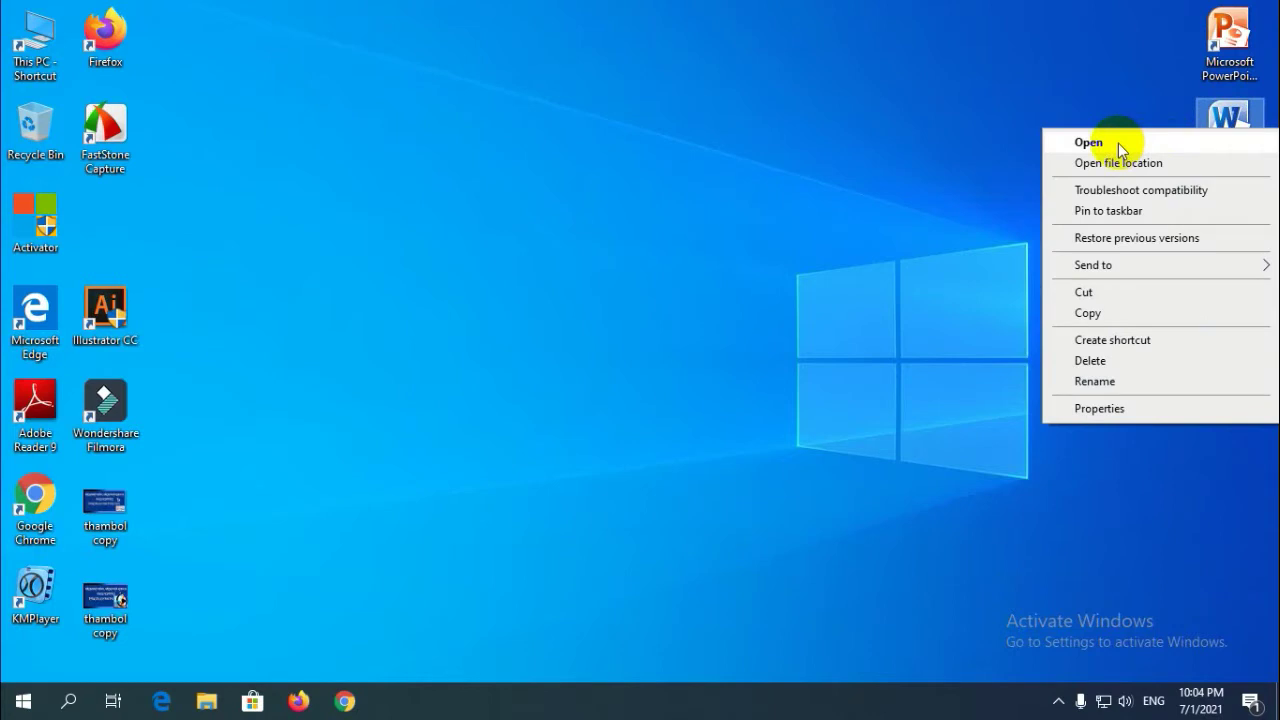
left_click(1015, 93)
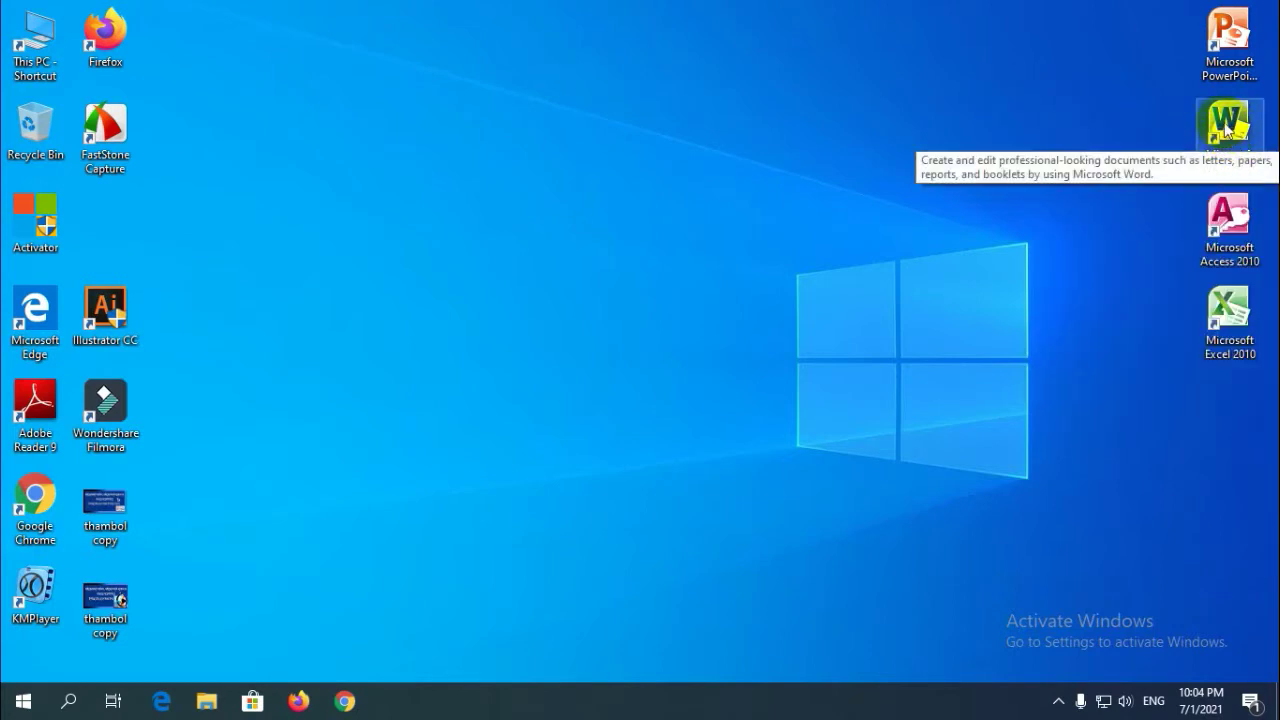
double_click(1233, 134)
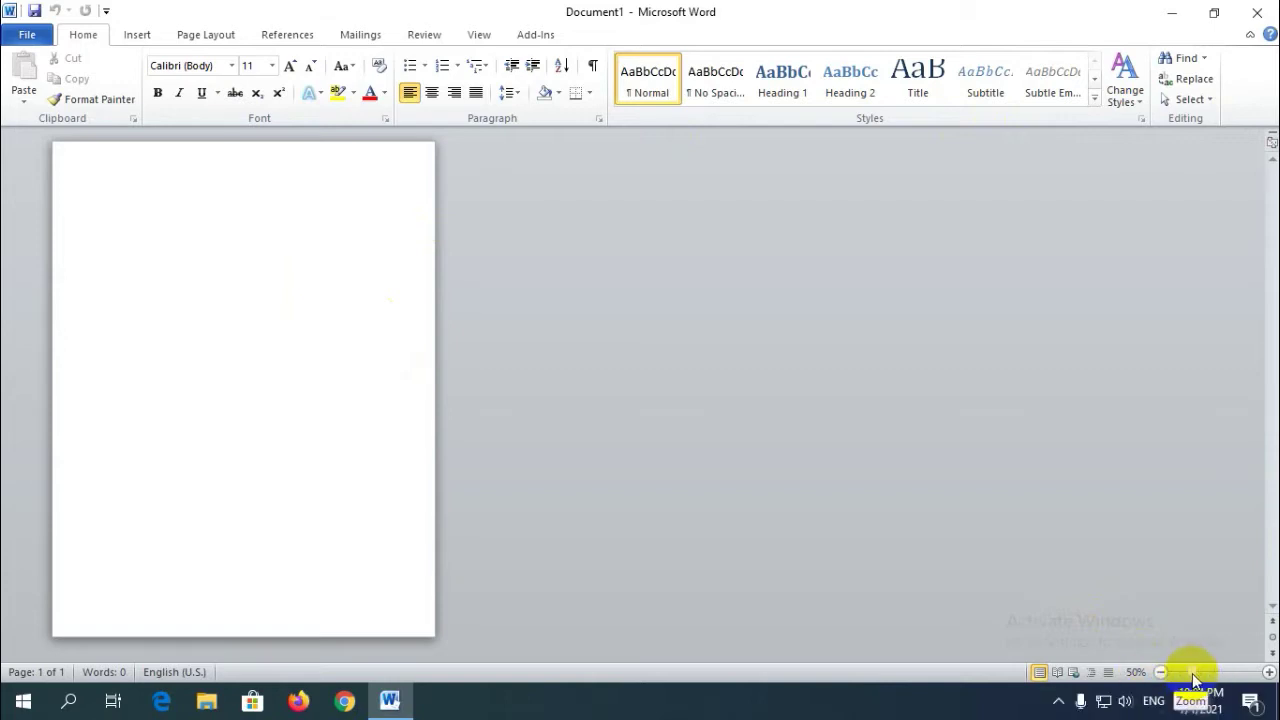
left_click_drag(1197, 679, 1215, 678)
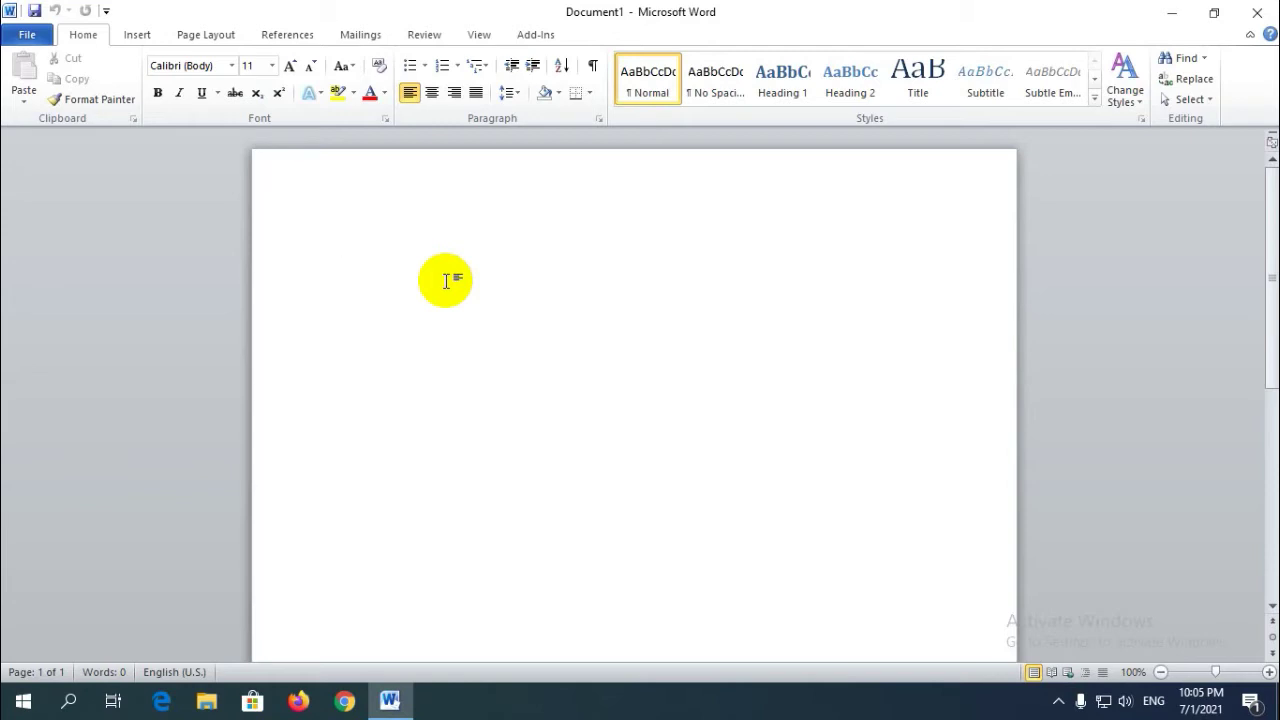
Step: Type 'a b c d e f g h ................................z' on the first line
type("a")
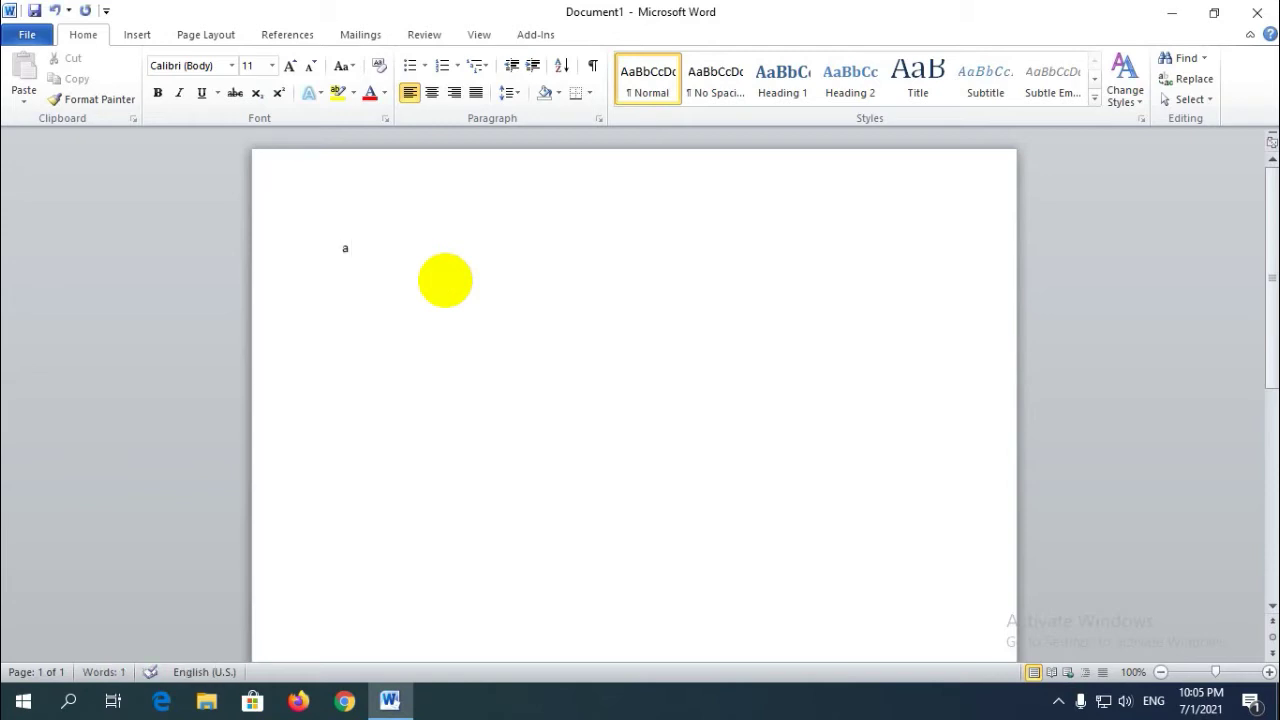
type(" b c")
type(" d")
type(" e")
type(" f g h")
type(" ...........................")
type(".....z")
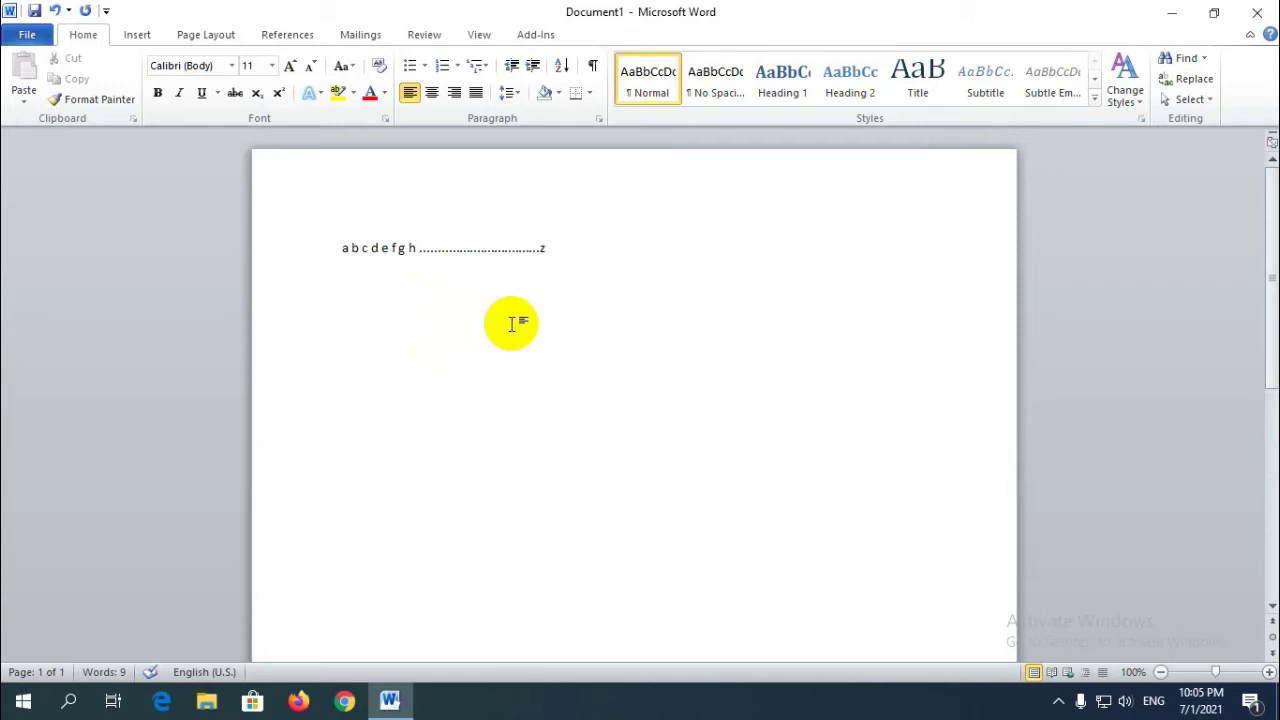
Step: Select the whole alphabet line and delete it
key("ctrl+a")
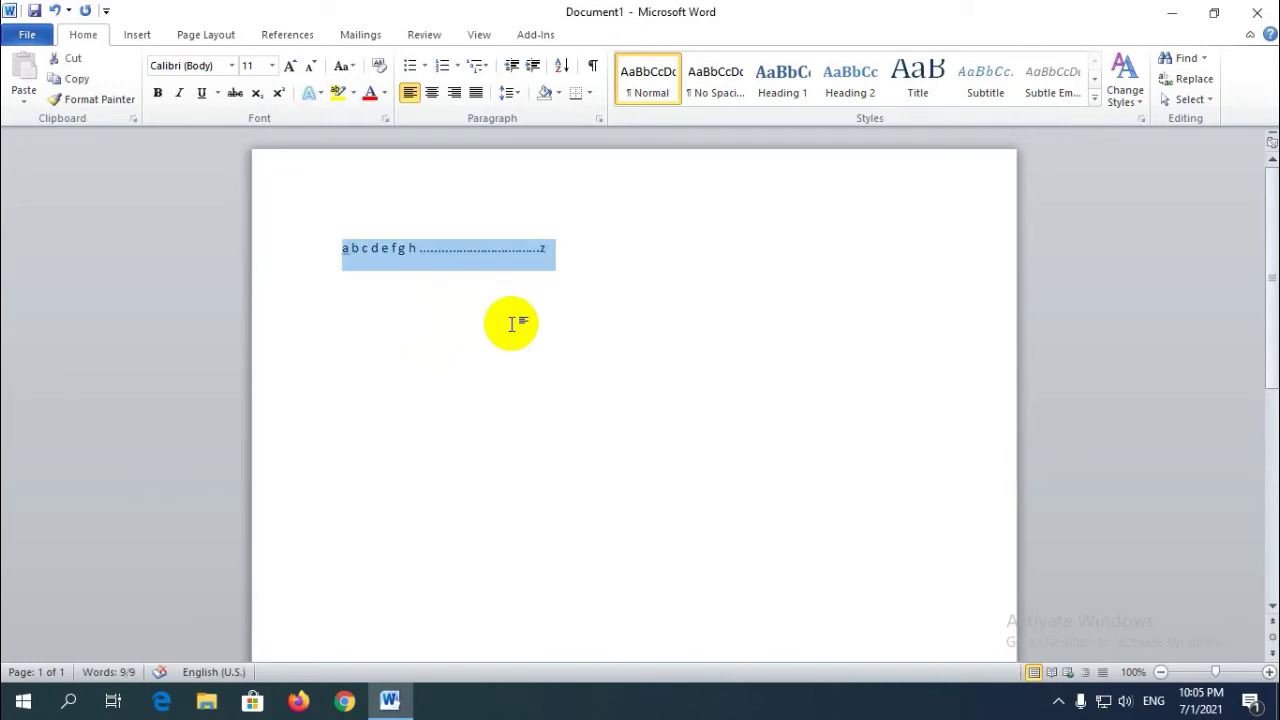
key("Delete")
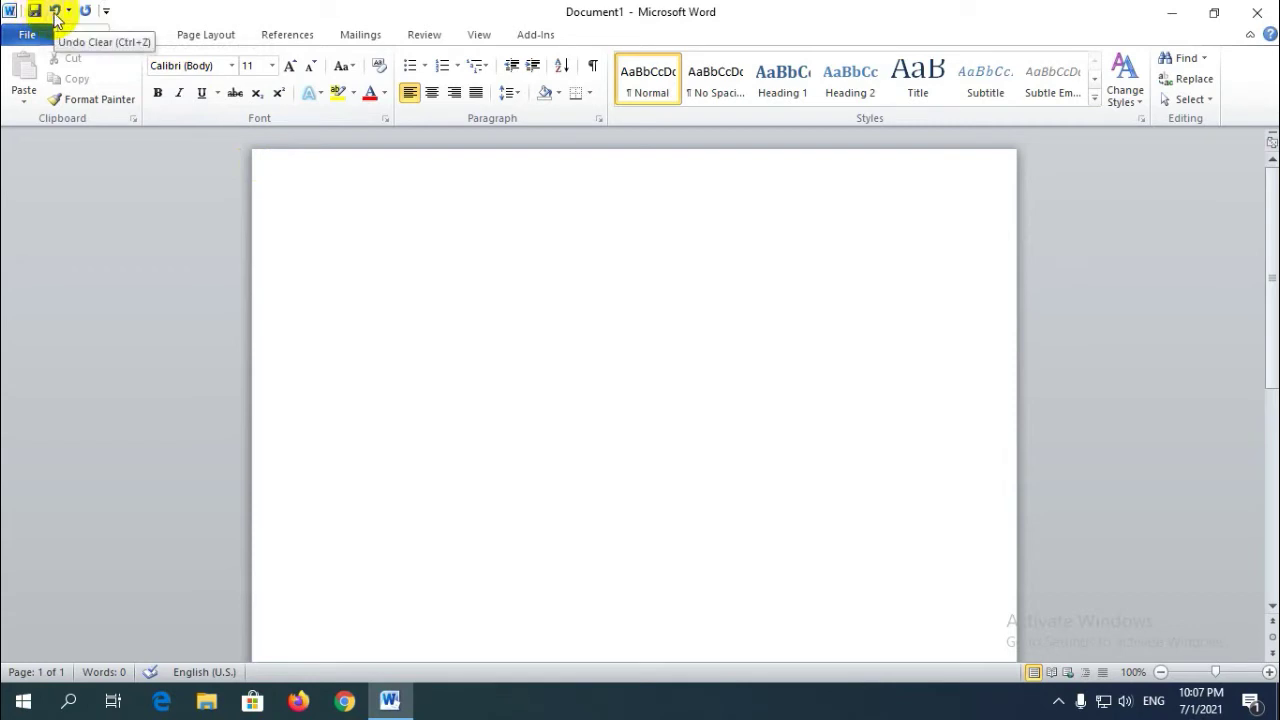
Step: Check the Quick Access Toolbar command list and leave it unchanged
left_click(106, 12)
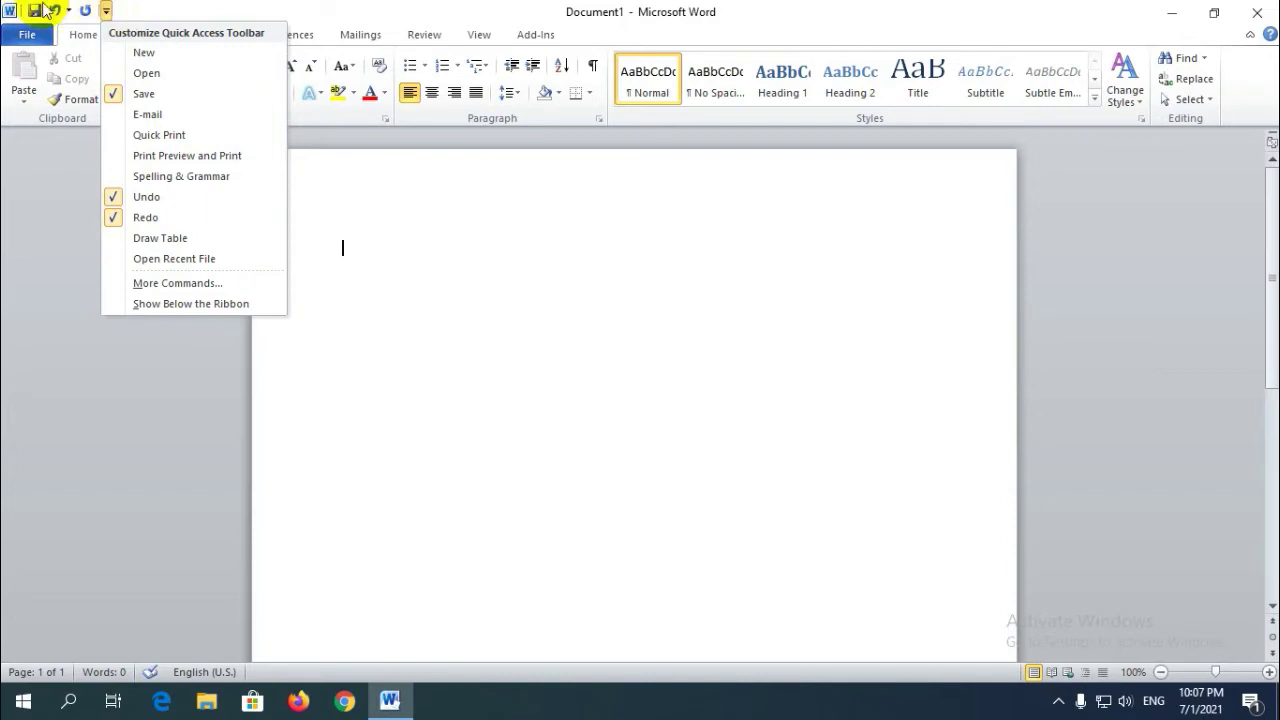
left_click(140, 12)
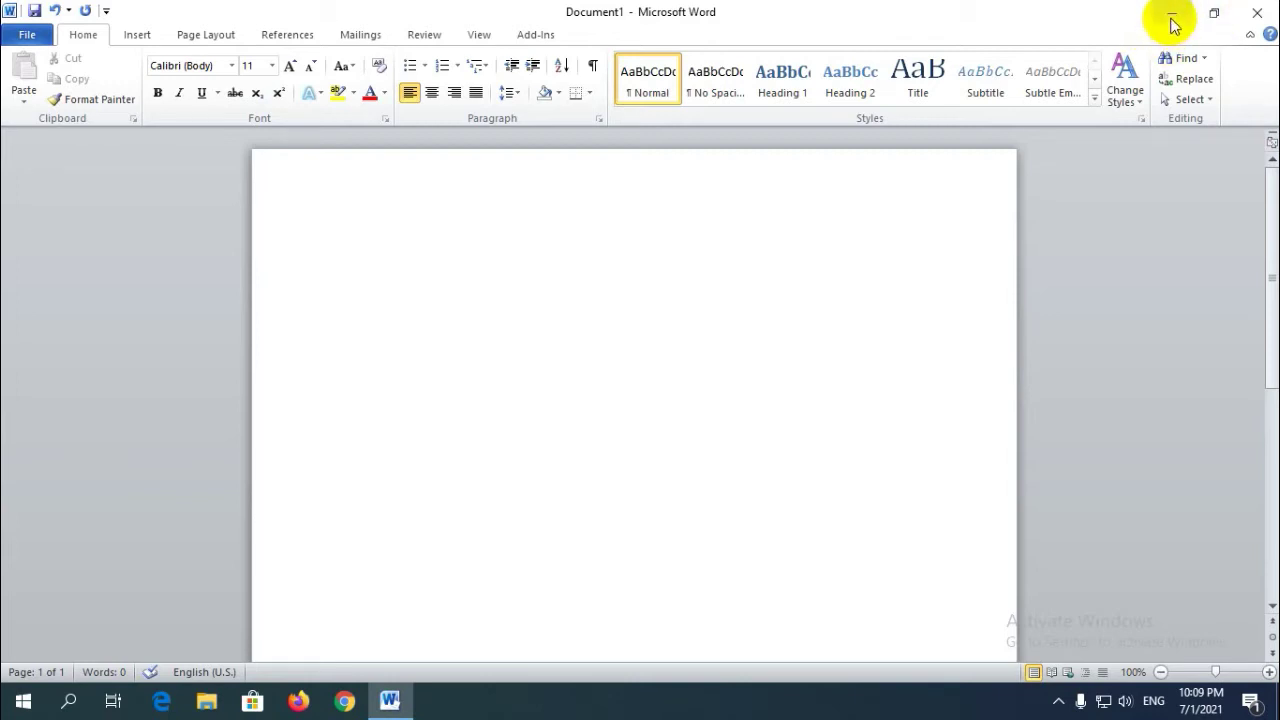
left_click(1172, 17)
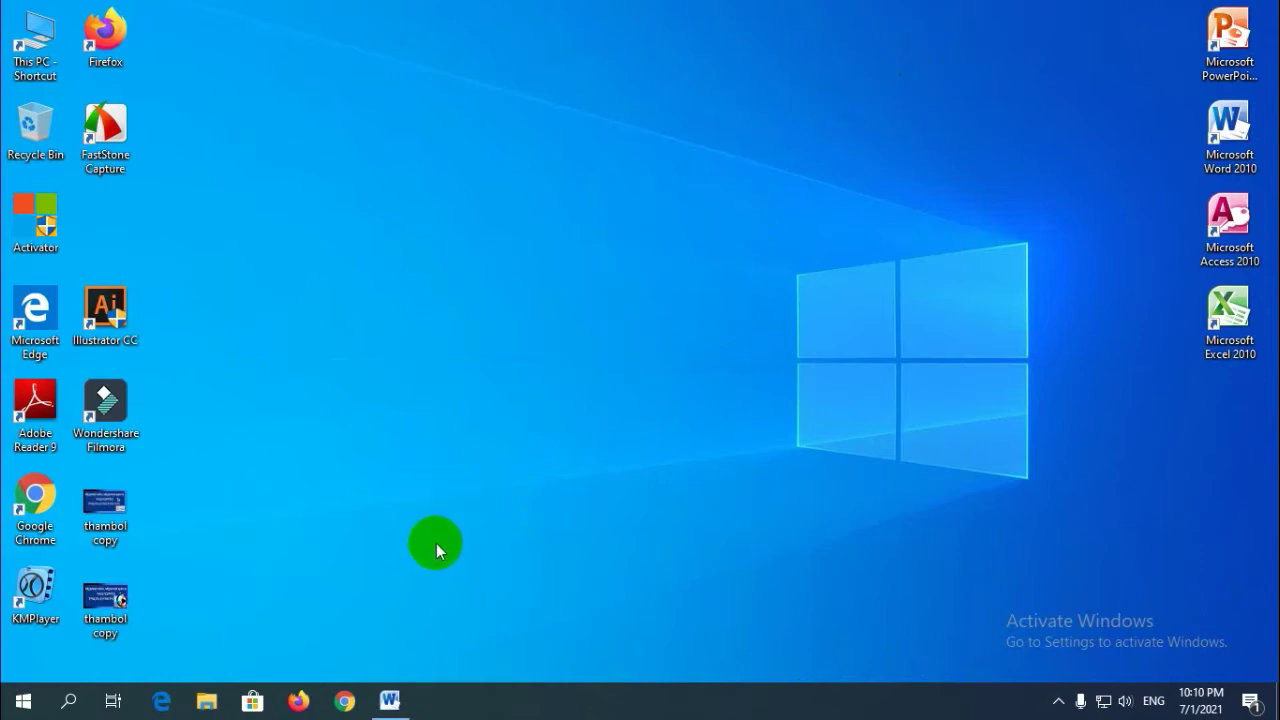
mouse_move(389, 701)
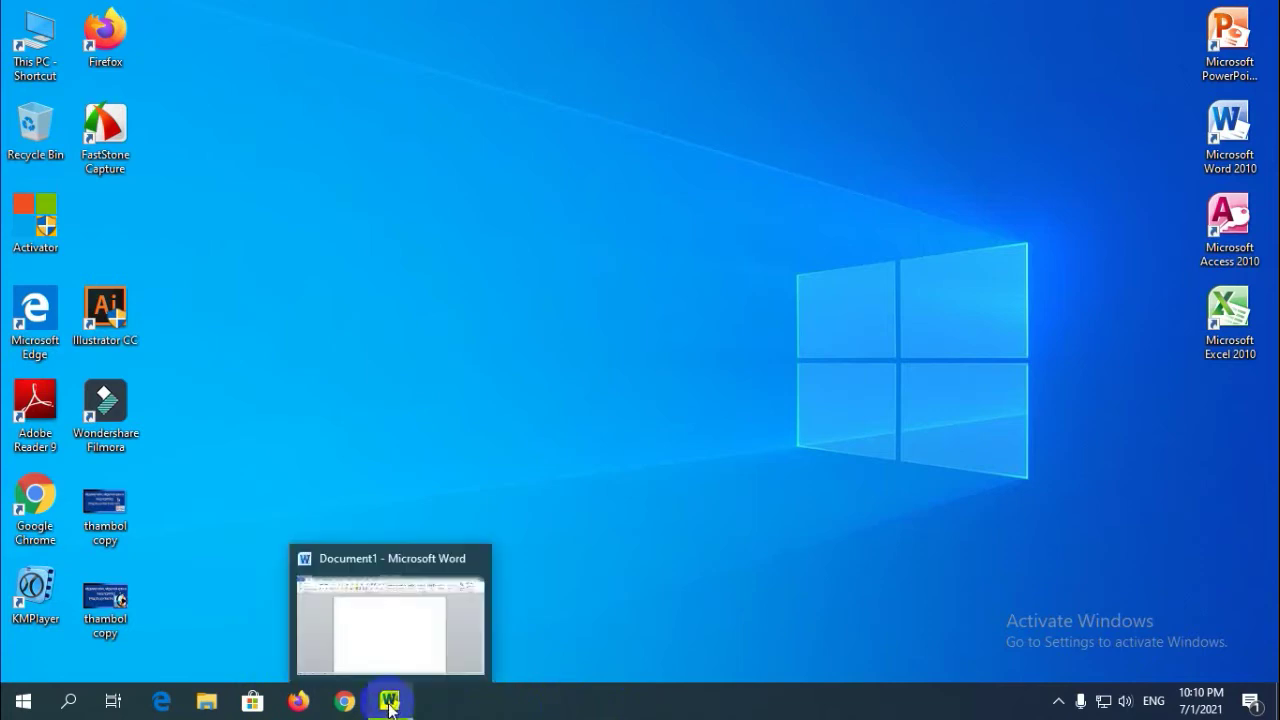
left_click(390, 703)
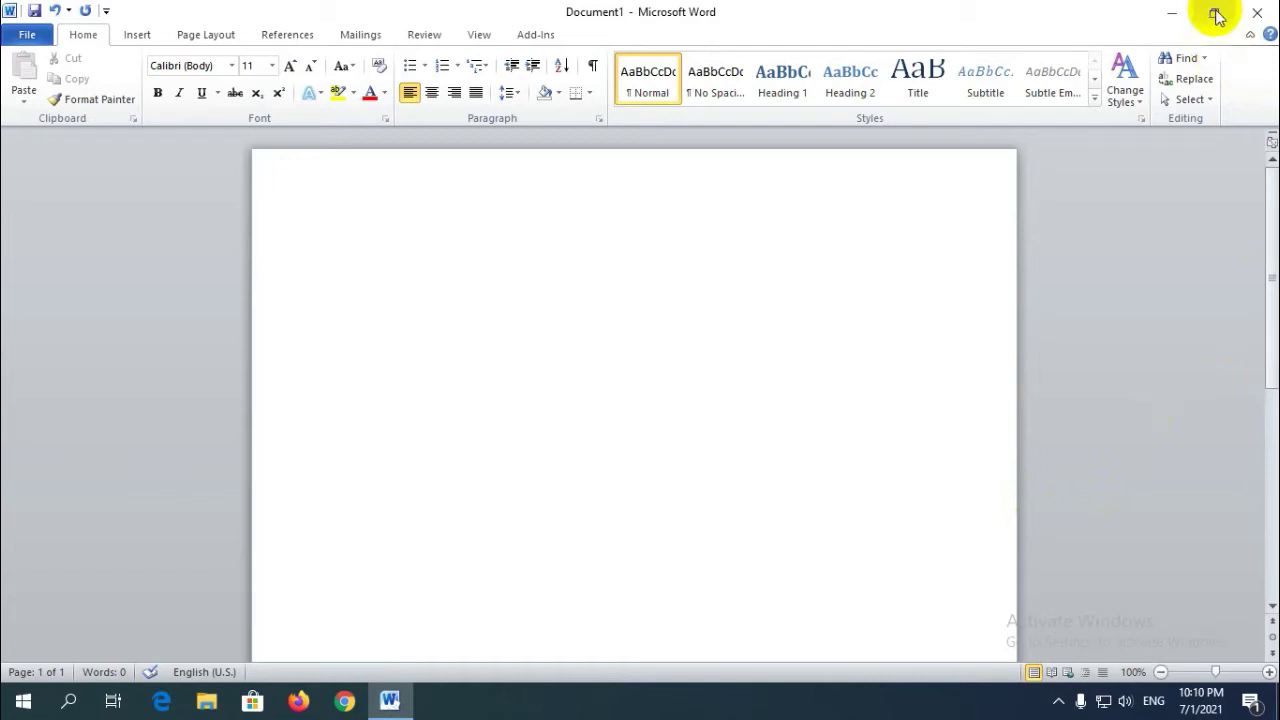
left_click(1215, 14)
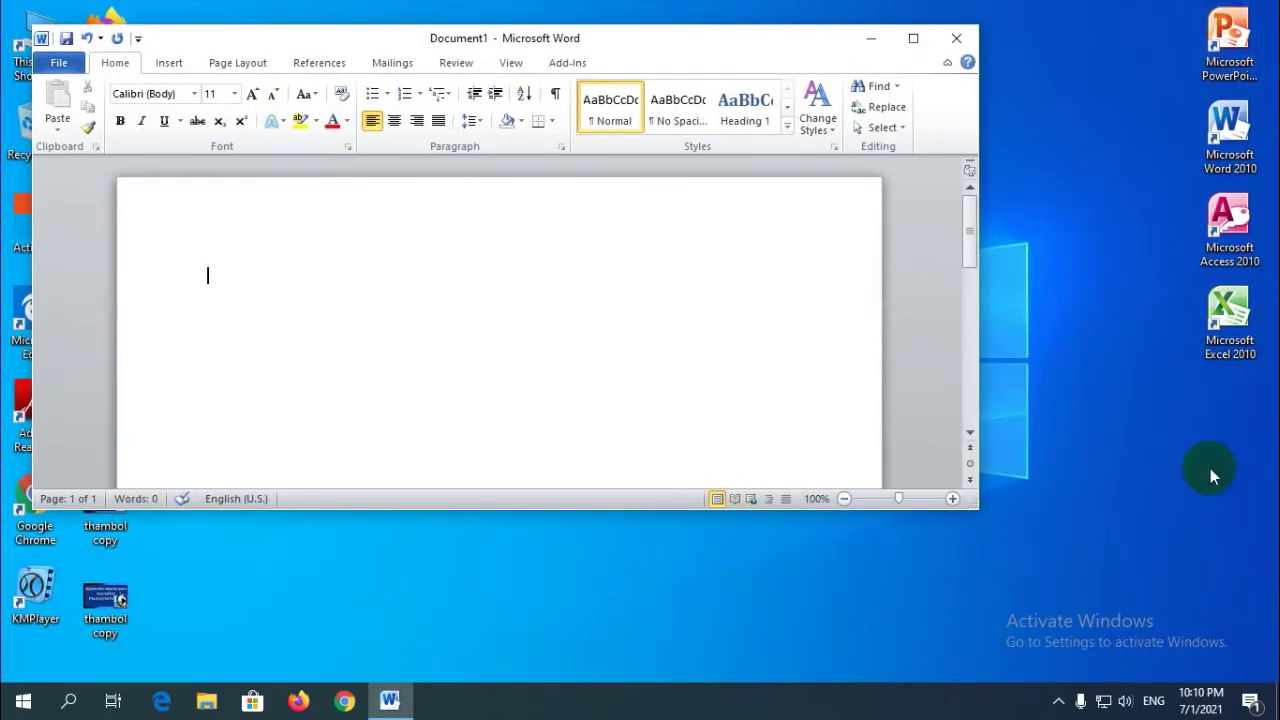
left_click_drag(973, 510, 965, 506)
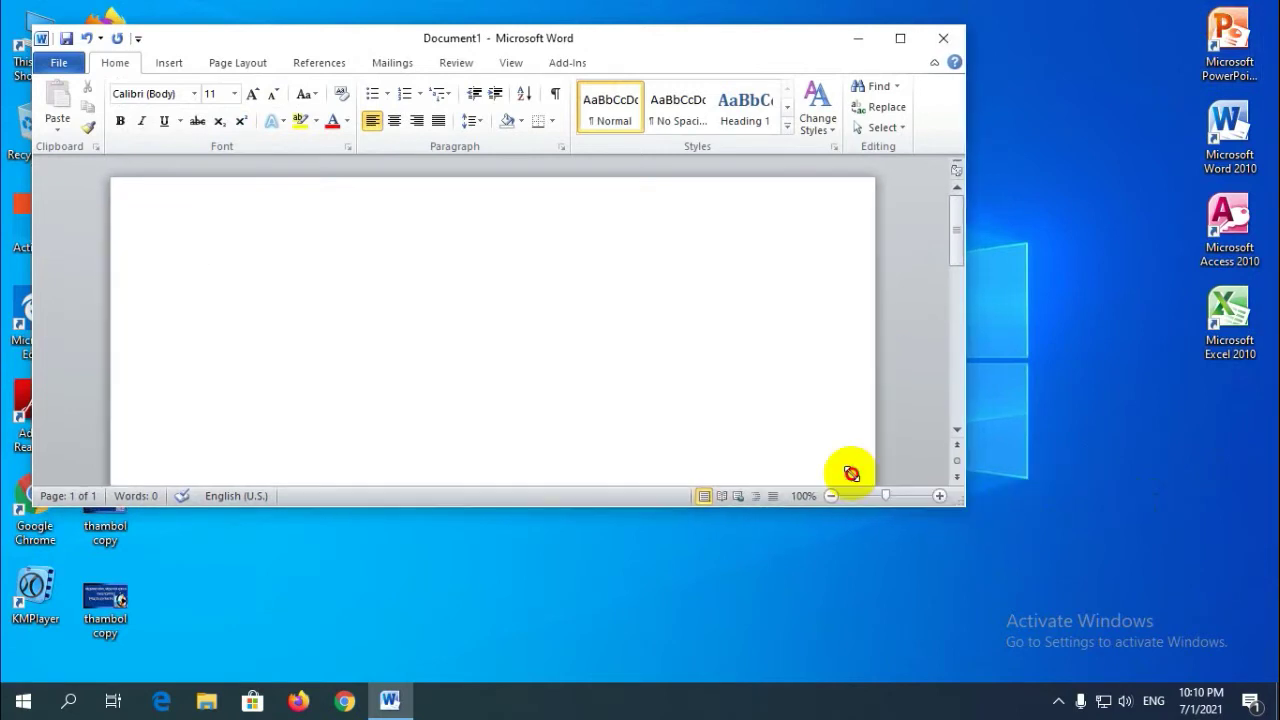
mouse_move(851, 474)
left_mouse_down()
mouse_move(426, 297)
mouse_move(788, 466)
mouse_move(691, 429)
left_mouse_up()
mouse_move(491, 46)
left_mouse_down()
mouse_move(1035, 295)
mouse_move(994, 18)
mouse_move(986, 28)
left_mouse_up()
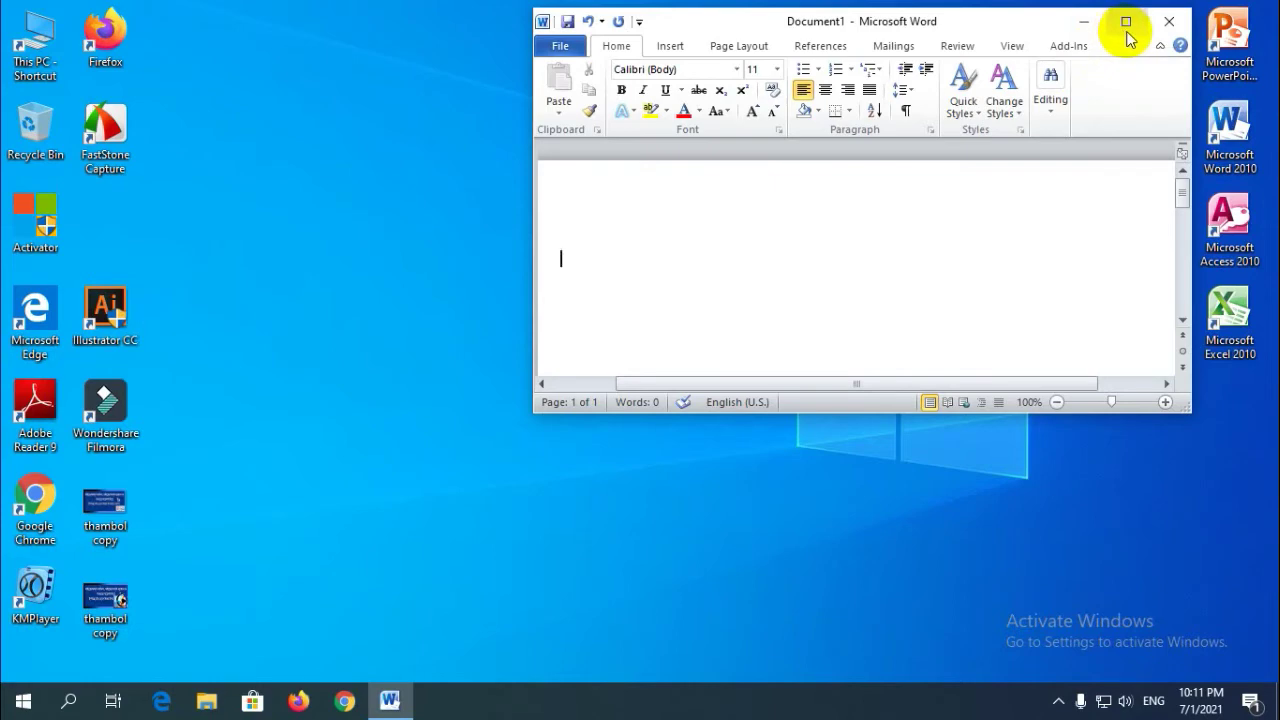
left_click(1126, 25)
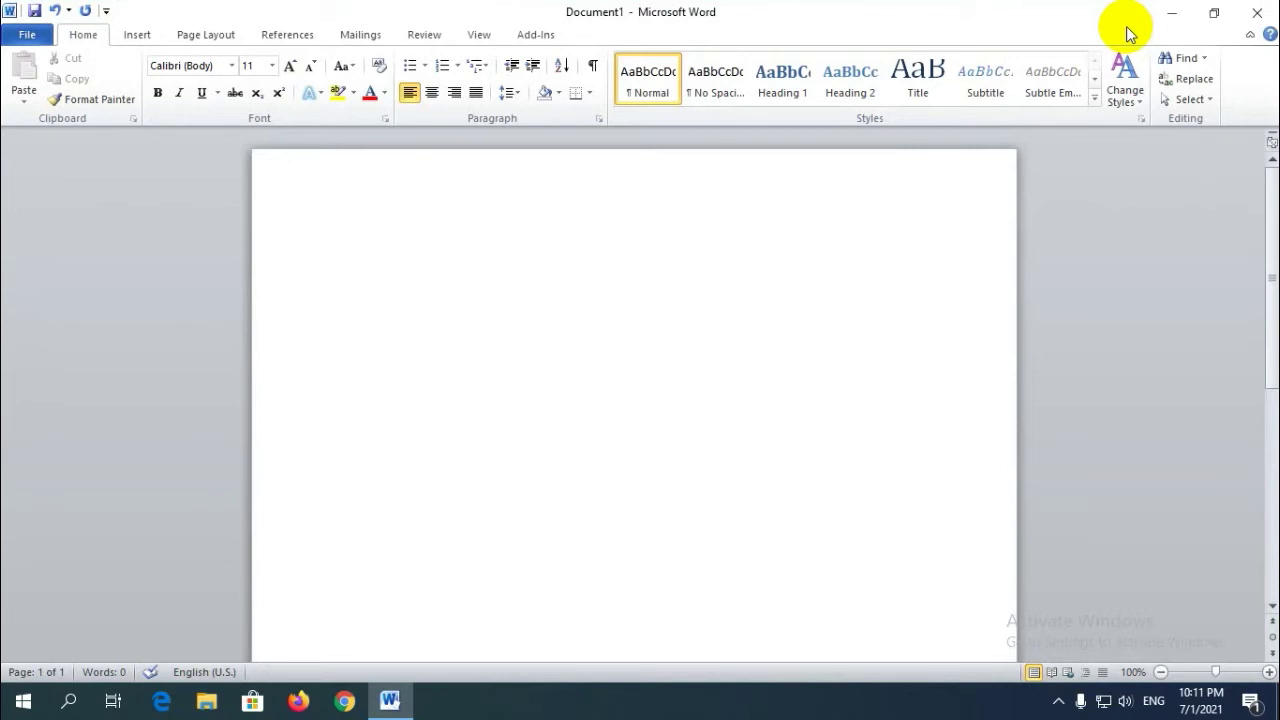
Step: Close Word, discarding the blank Document1 without saving
left_click(1258, 20)
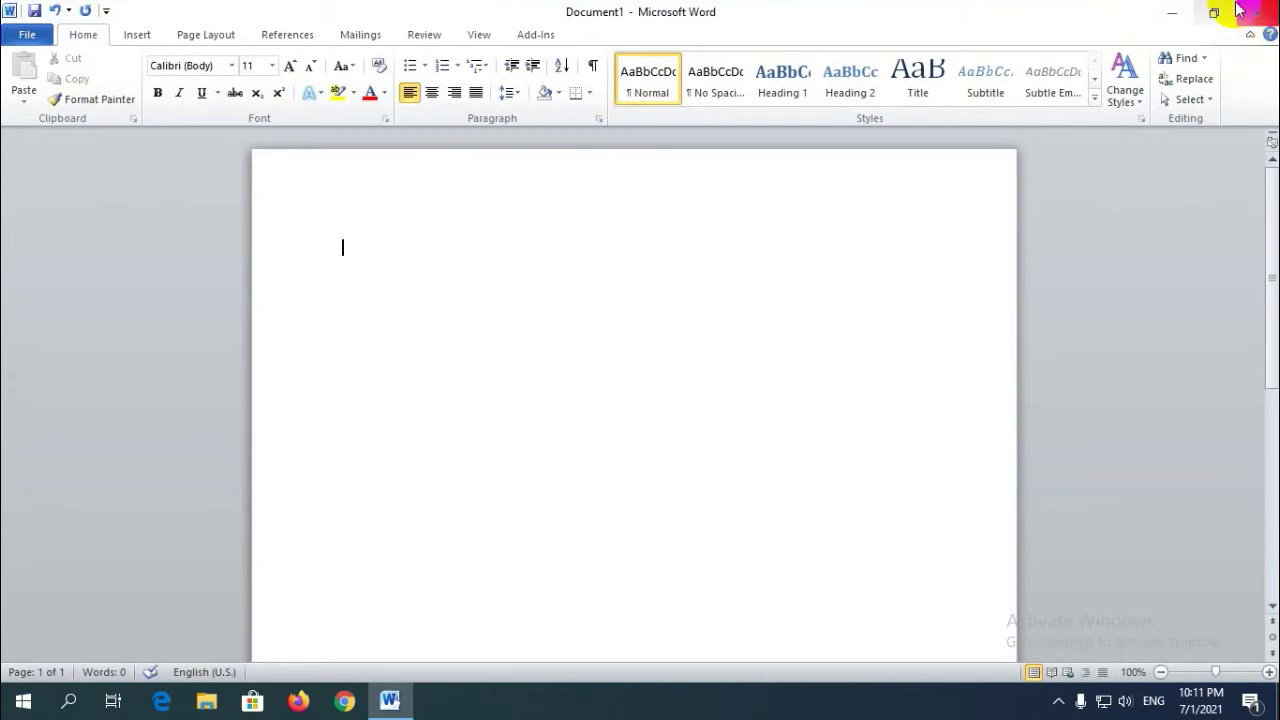
left_click(1258, 20)
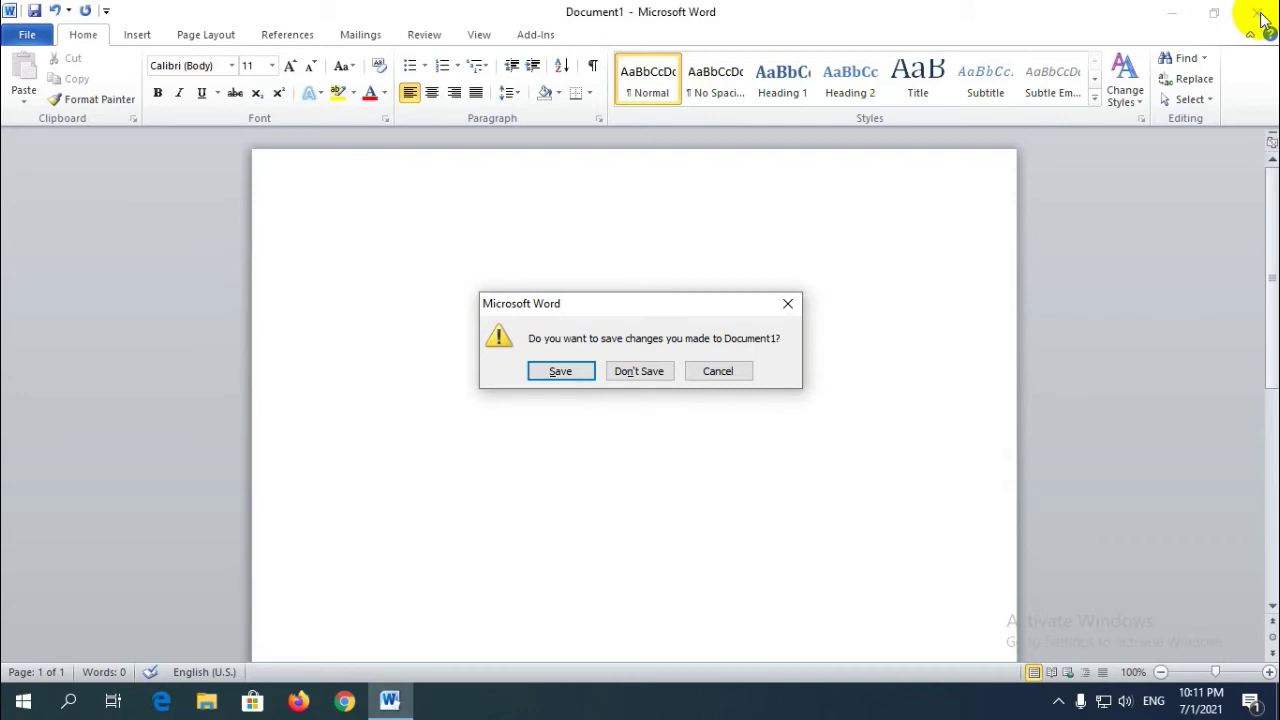
left_click(637, 373)
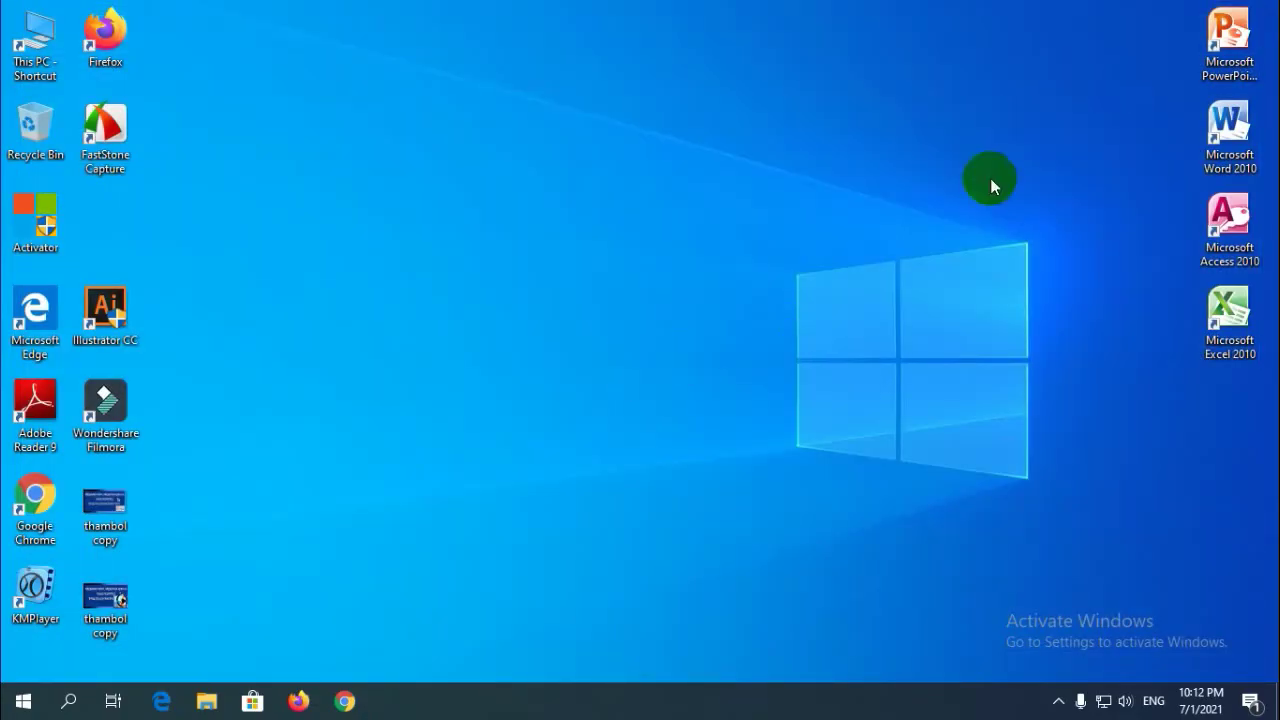
Step: Open Word 2010 again from the desktop shortcut's context menu
right_click(1230, 126)
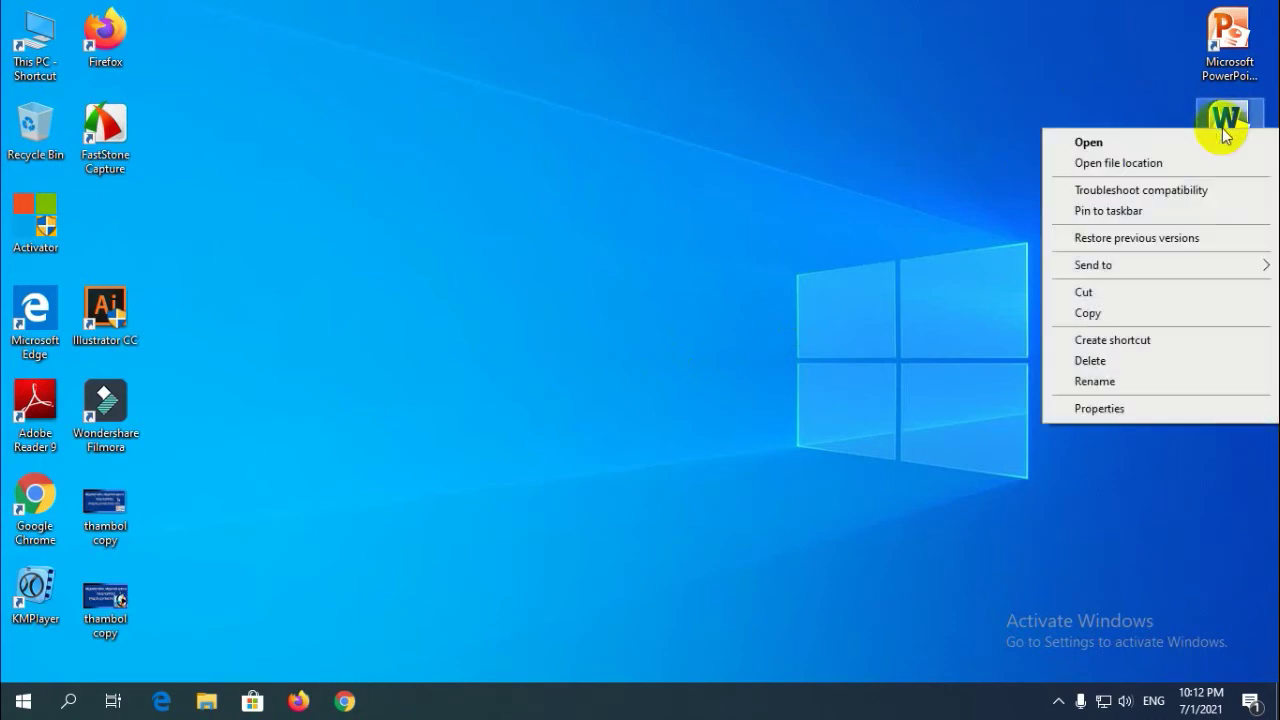
left_click(1127, 143)
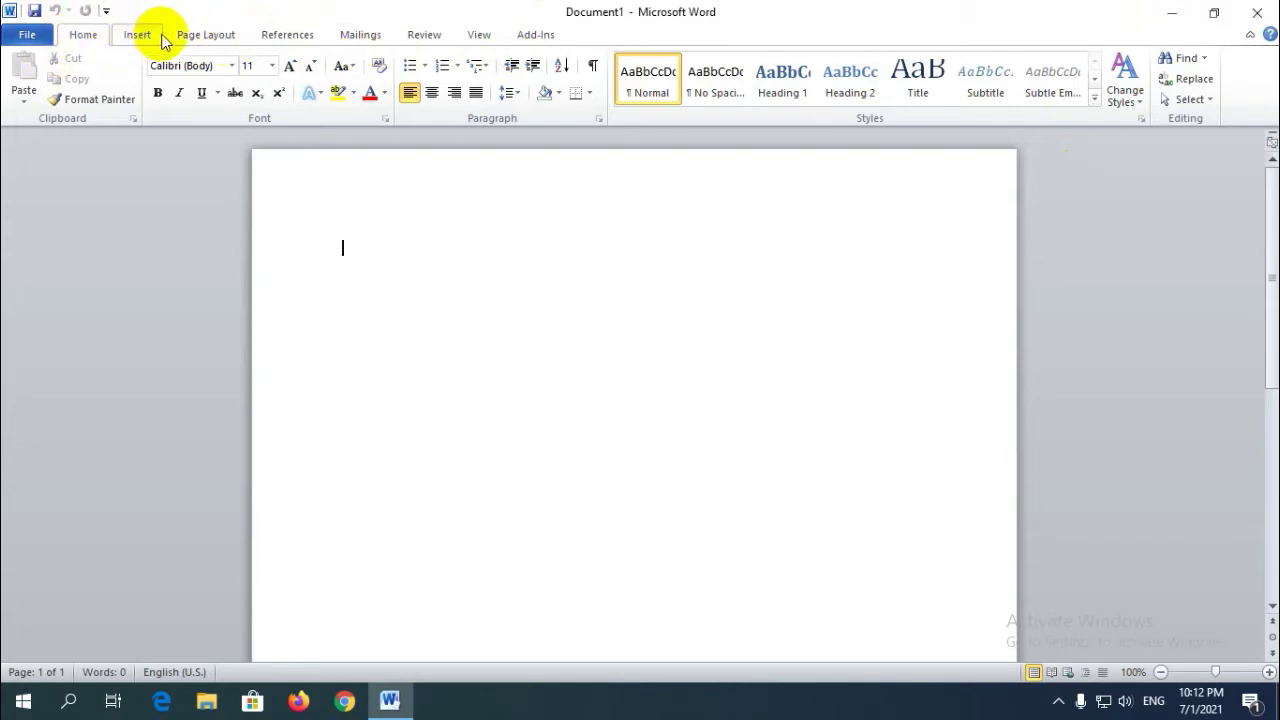
left_click(29, 40)
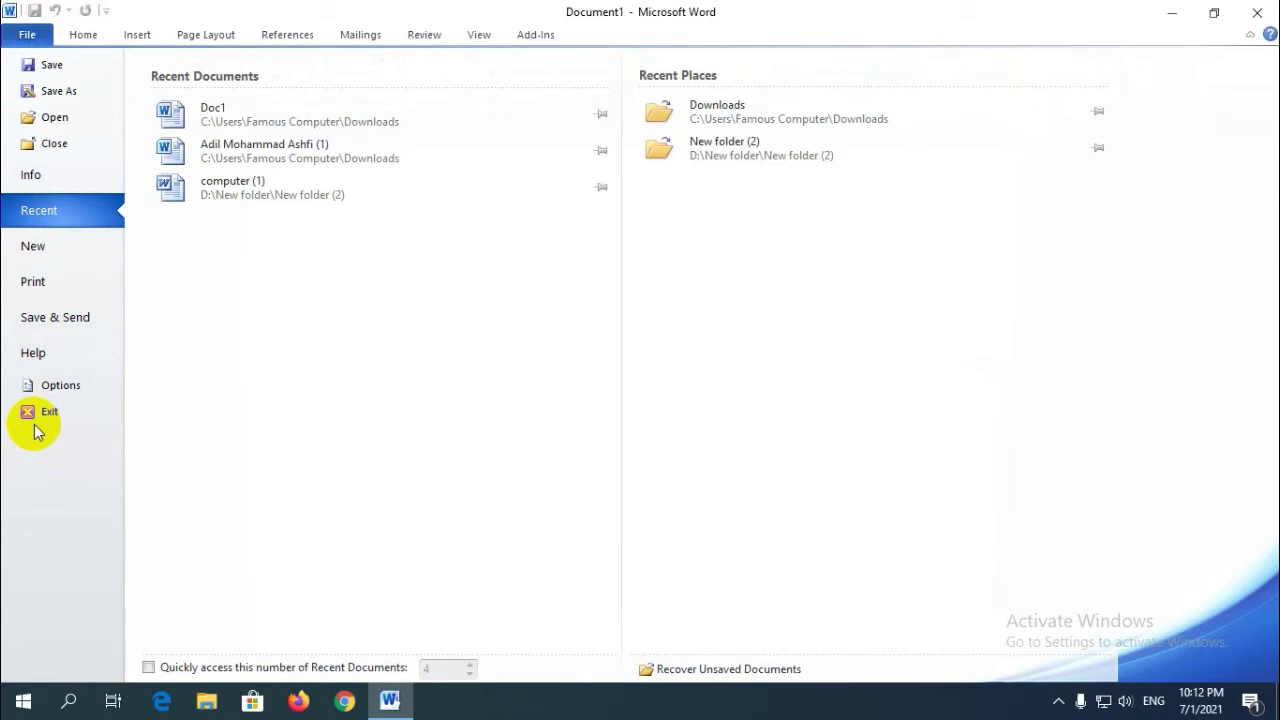
left_click(74, 44)
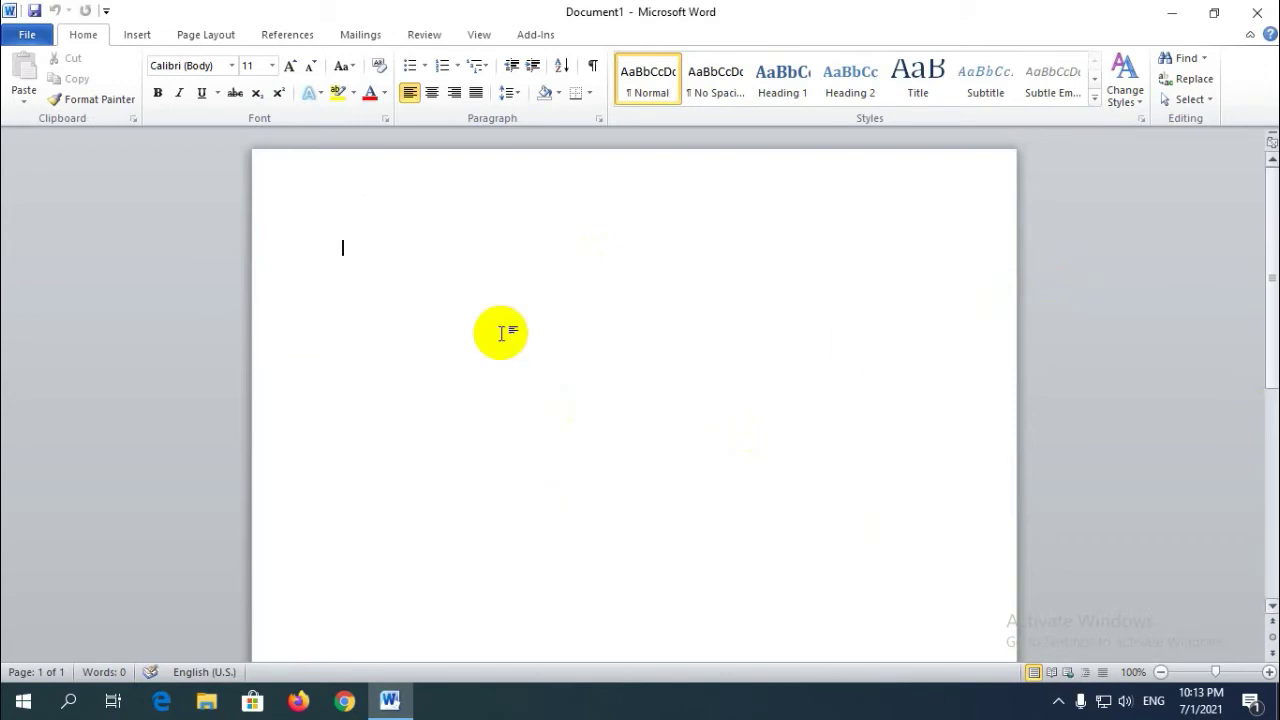
scroll(402, 511, "down", 2)
scroll(402, 511, "down", 3)
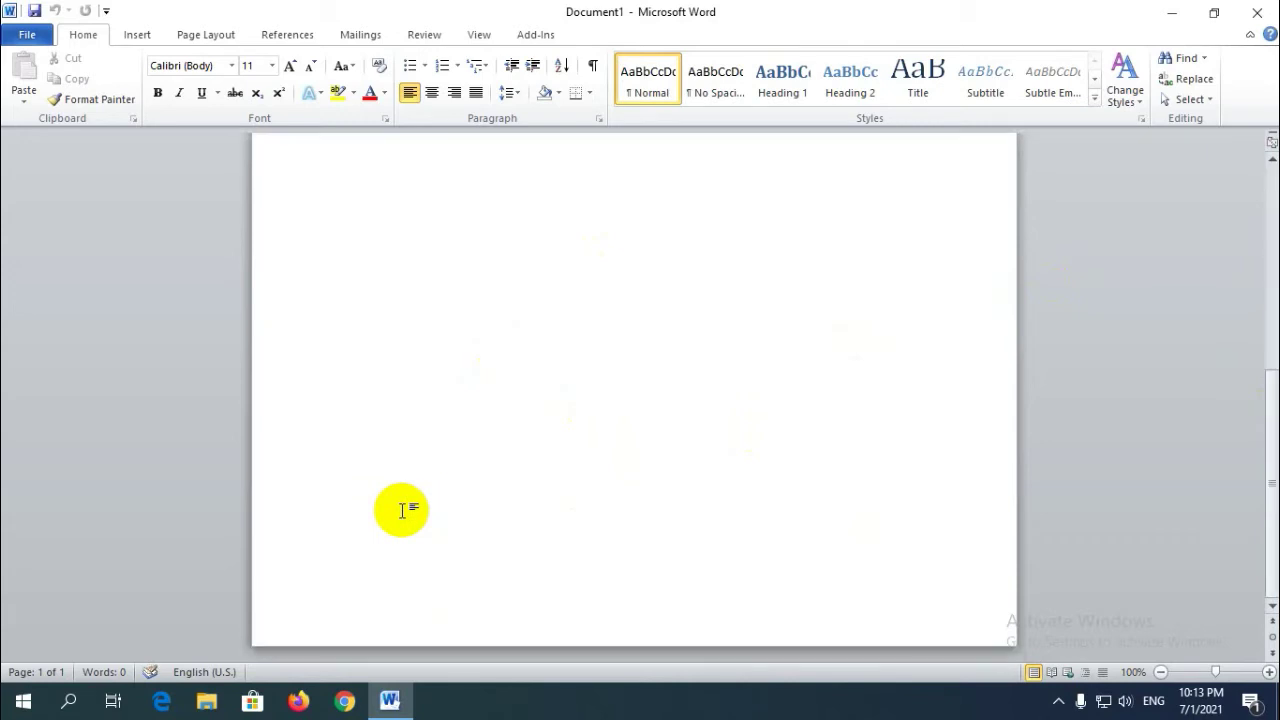
scroll(402, 511, "up", 2)
scroll(402, 511, "up", 2)
scroll(402, 511, "down", 2)
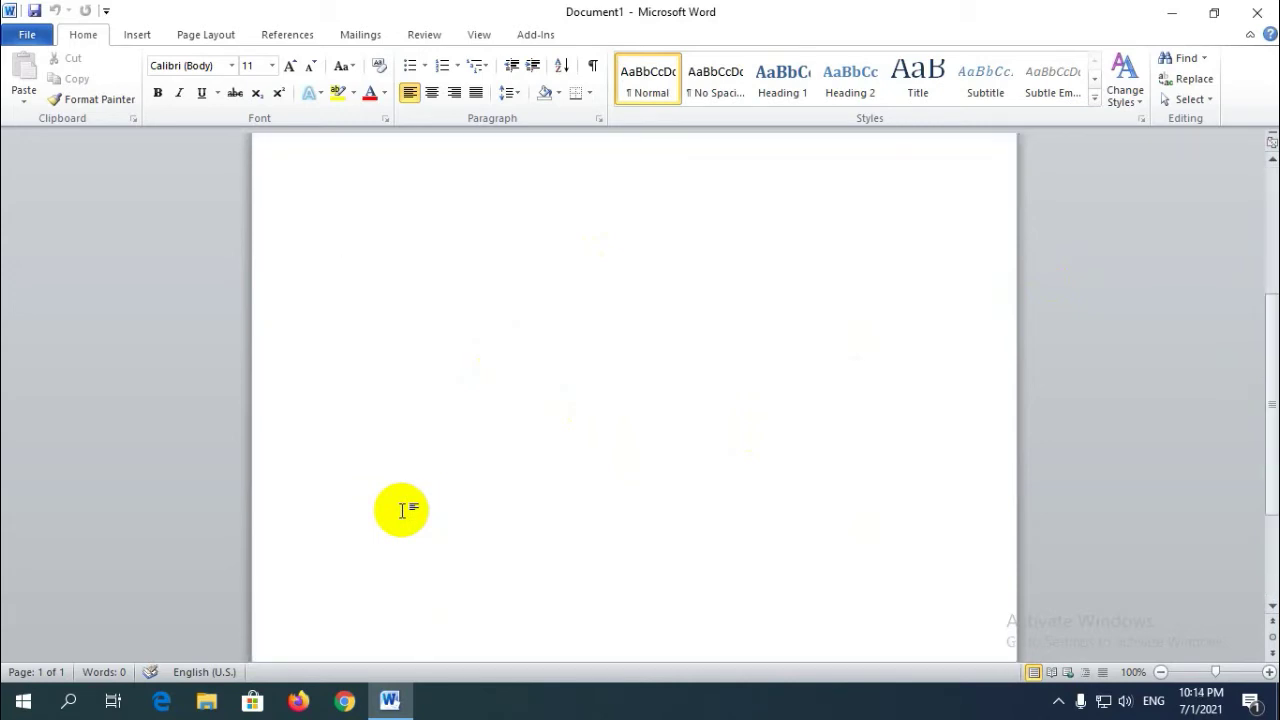
scroll(402, 511, "up", 1)
scroll(400, 511, "up", 1)
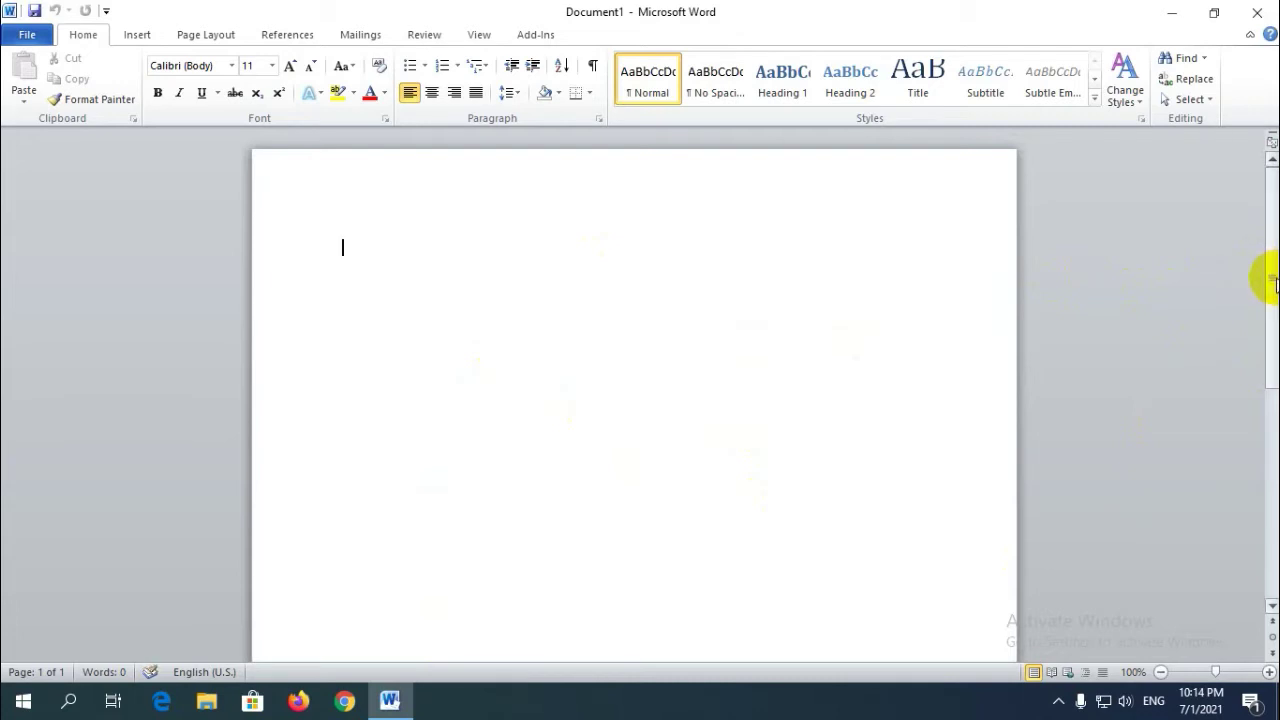
mouse_move(1272, 280)
left_mouse_down()
mouse_move(1268, 487)
mouse_move(1270, 245)
mouse_move(1268, 570)
left_mouse_up()
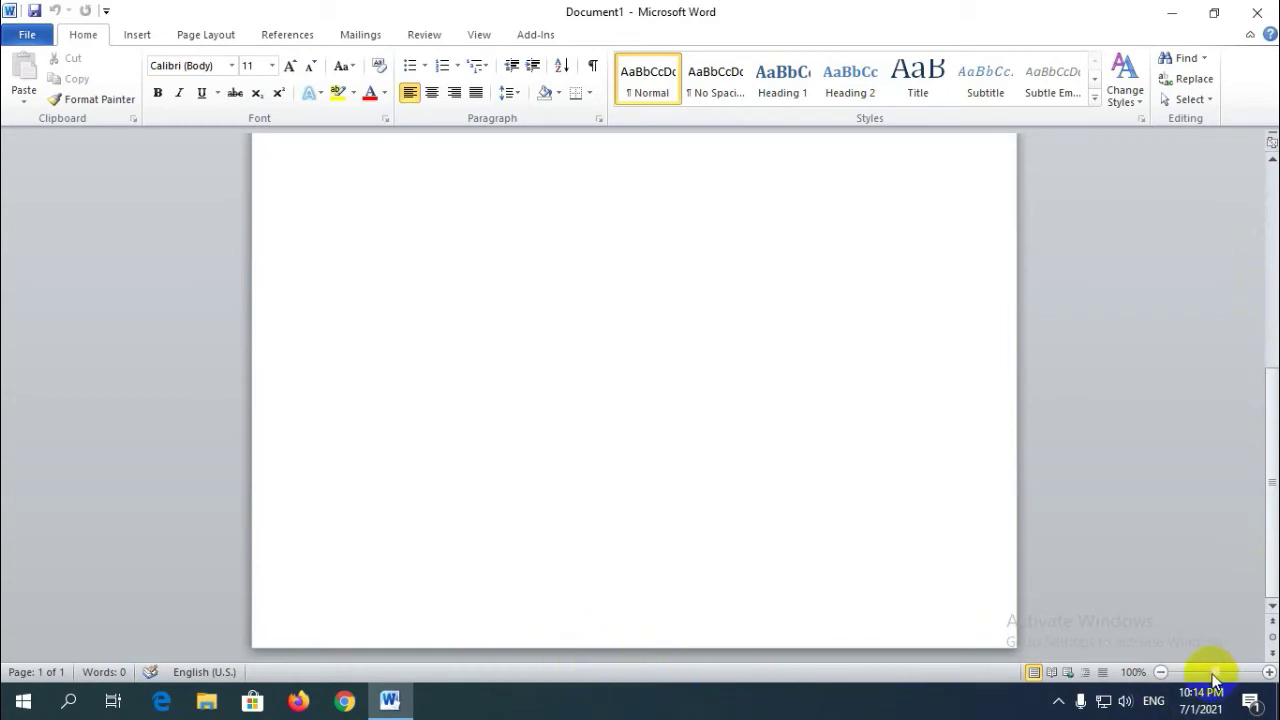
left_click_drag(1215, 672, 1231, 674)
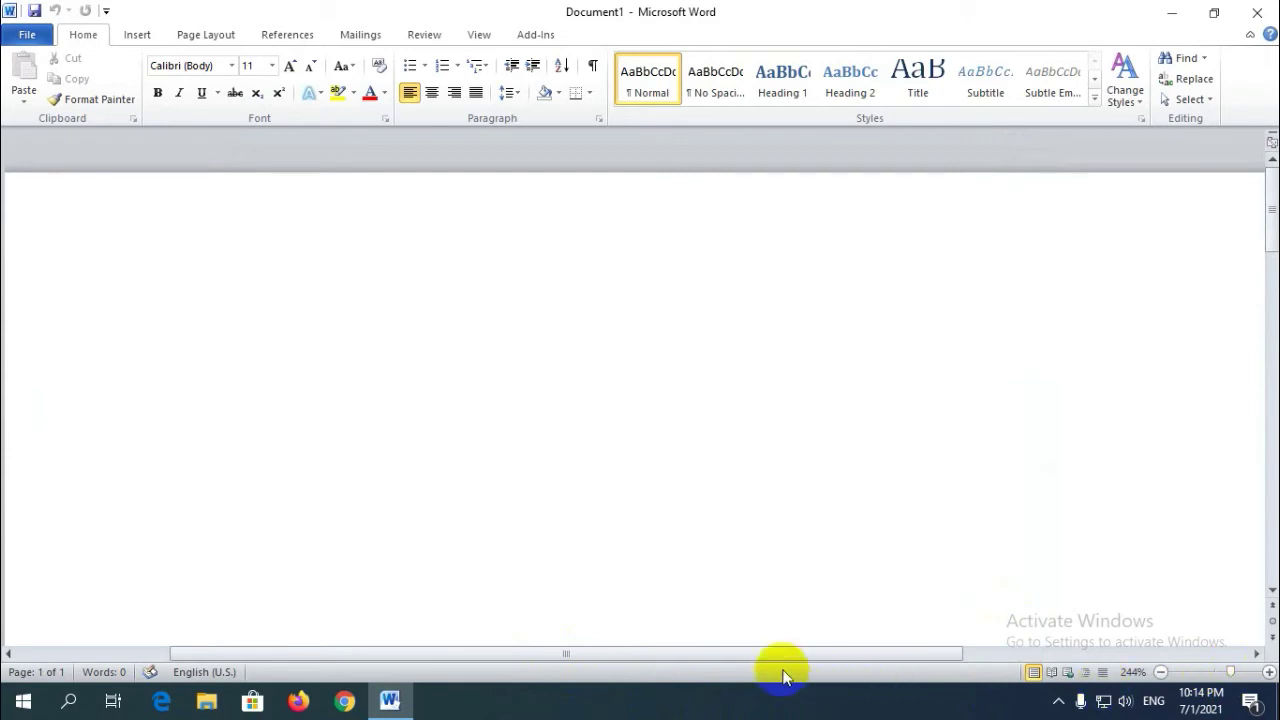
mouse_move(756, 667)
left_mouse_down()
mouse_move(1005, 651)
mouse_move(551, 674)
mouse_move(979, 670)
left_mouse_up()
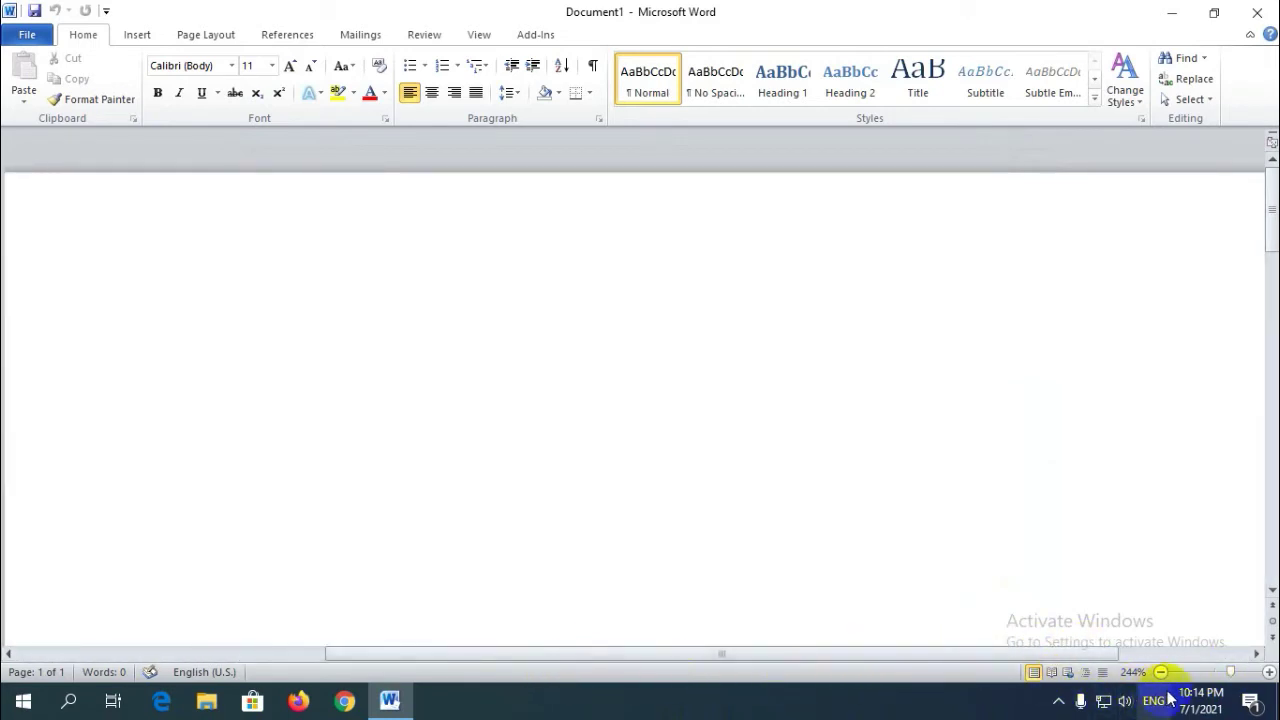
left_click_drag(1229, 676, 1214, 673)
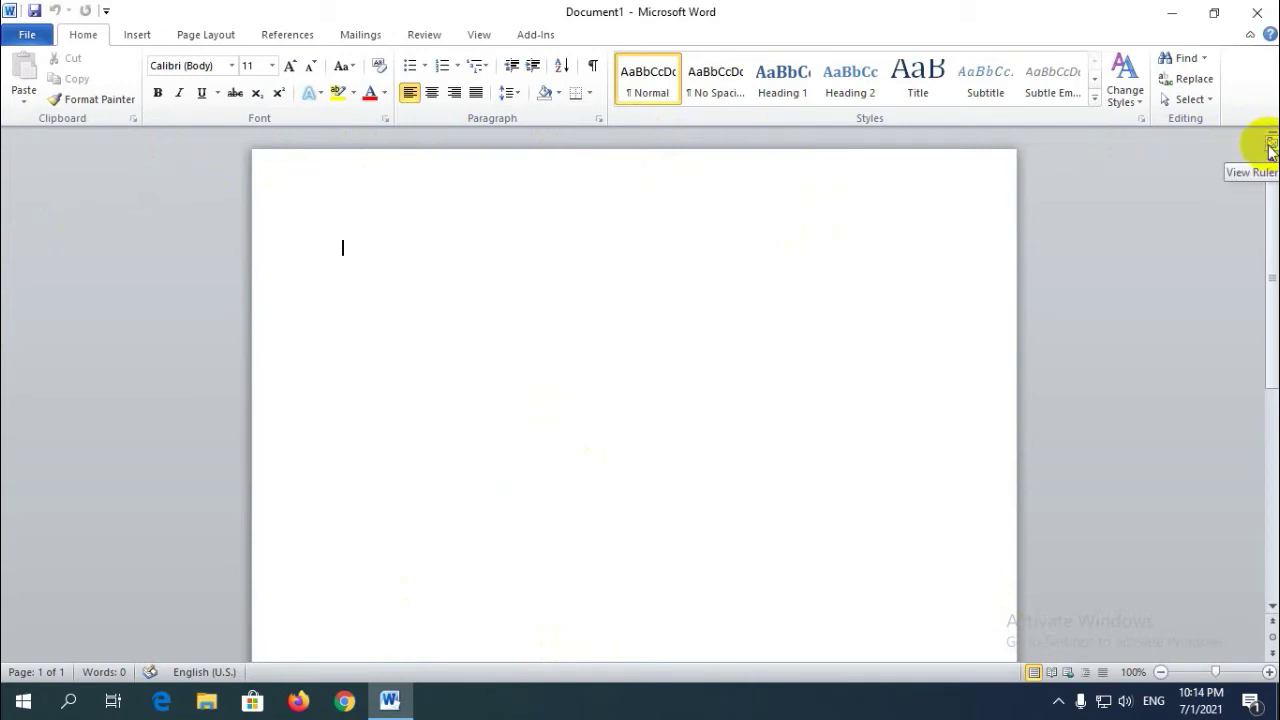
Step: Show the rulers, insert page breaks to add blank pages, and return to page 1
left_click(1270, 145)
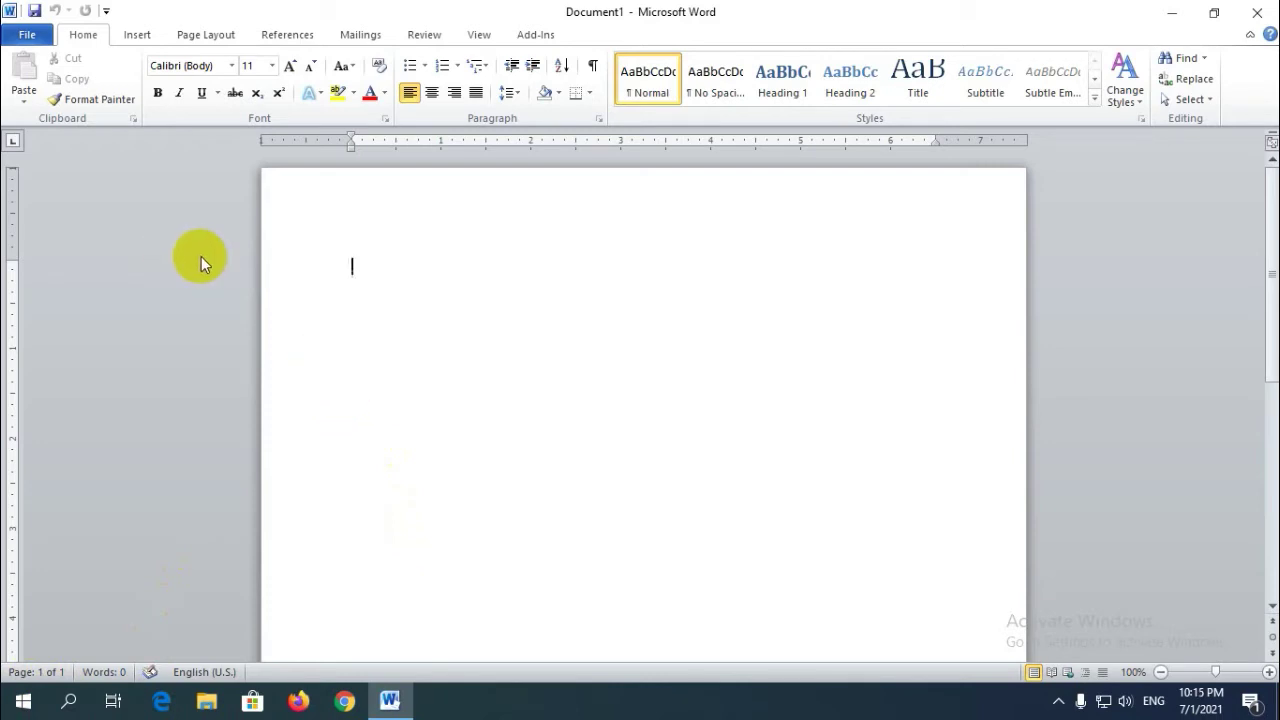
scroll(201, 256, "down", 10)
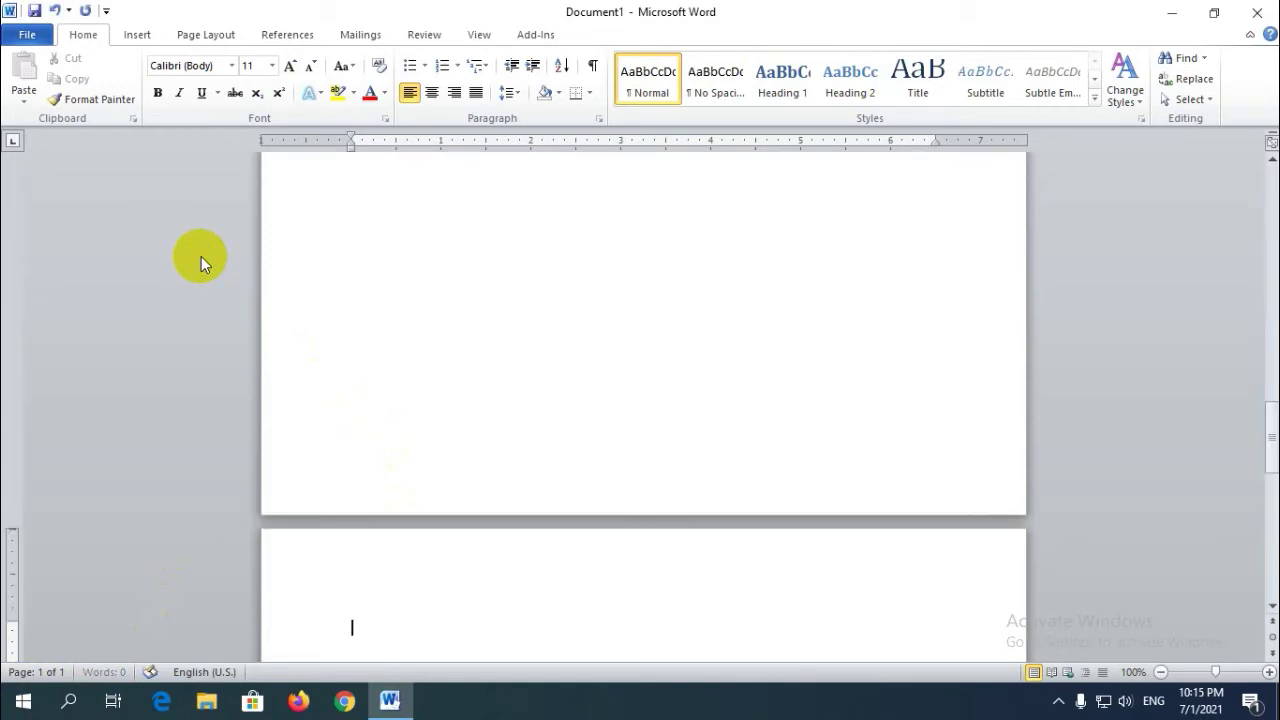
key("ctrl+Return")
key("ctrl+Return")
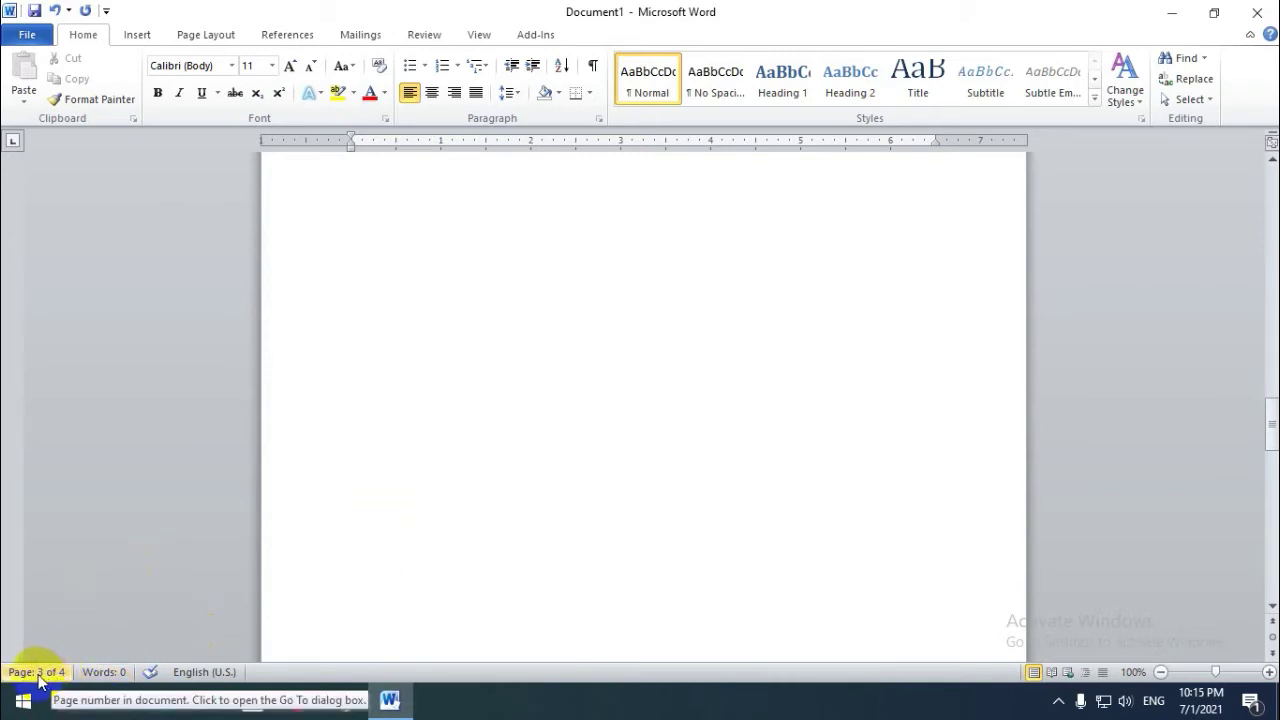
scroll(543, 477, "up", 5)
scroll(543, 477, "up", 2)
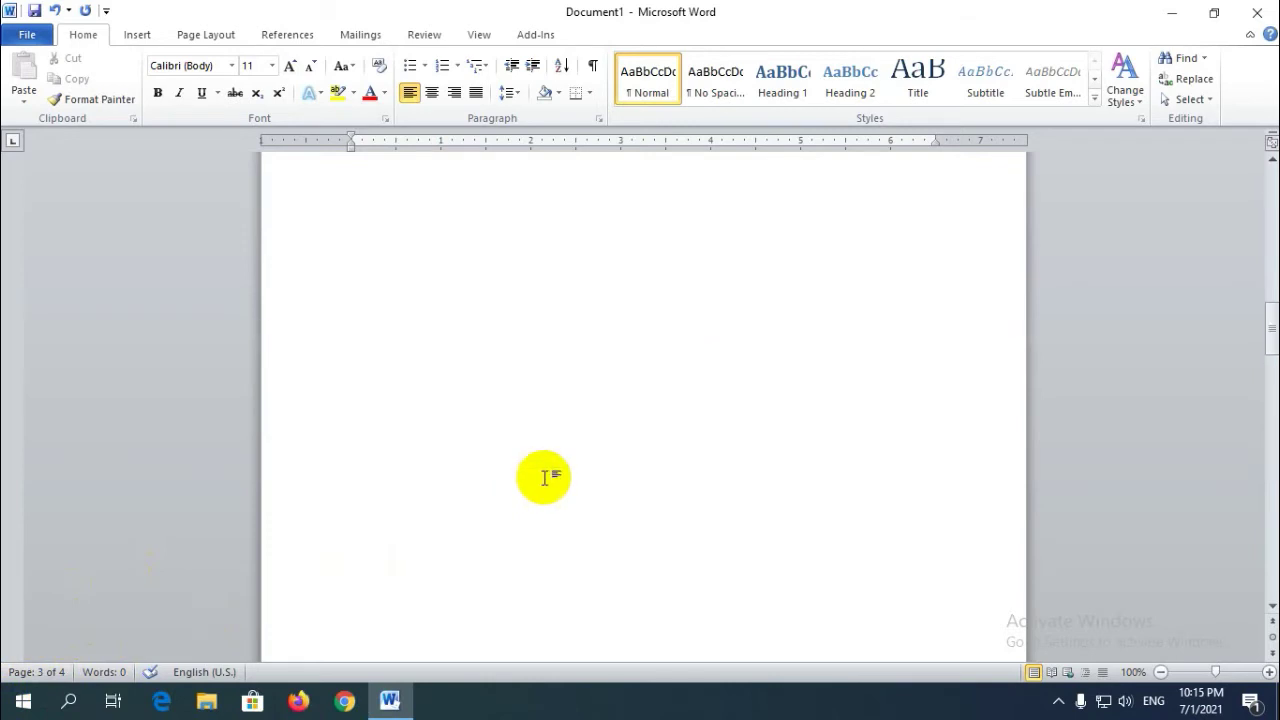
scroll(545, 478, "up", 3)
scroll(545, 477, "up", 15)
scroll(551, 474, "up", 1)
left_click(391, 286)
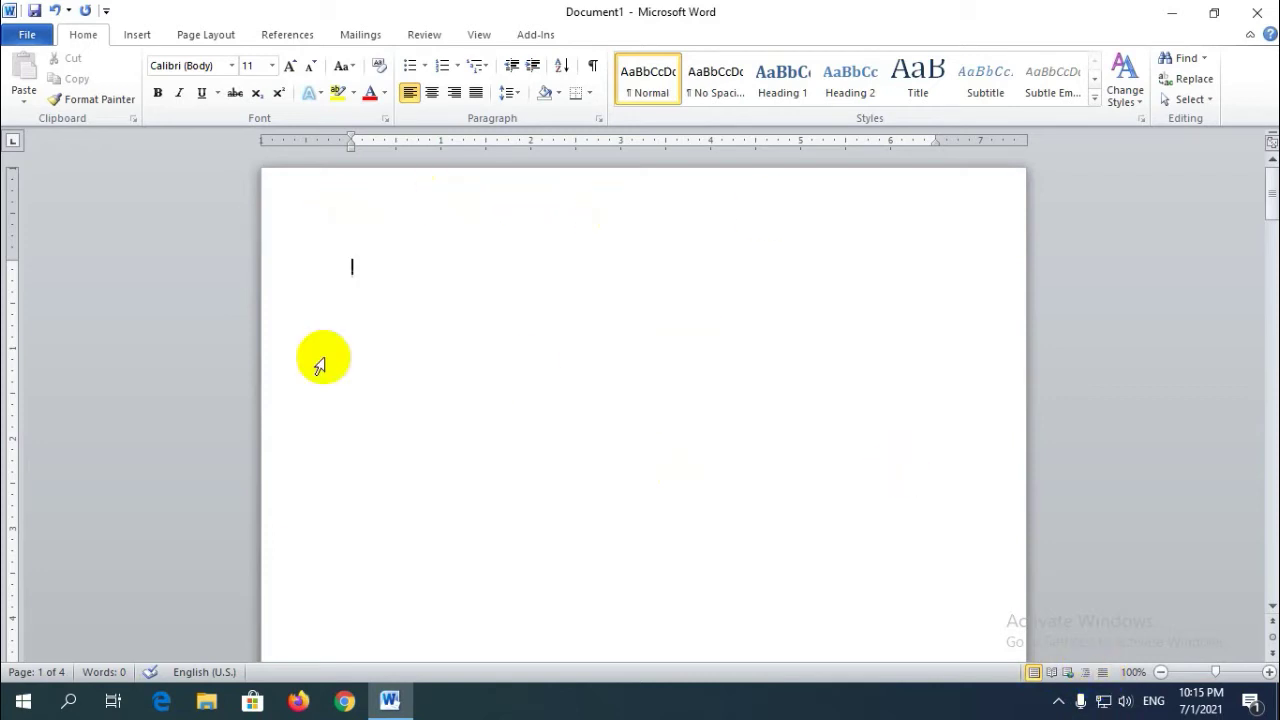
left_click(1034, 673)
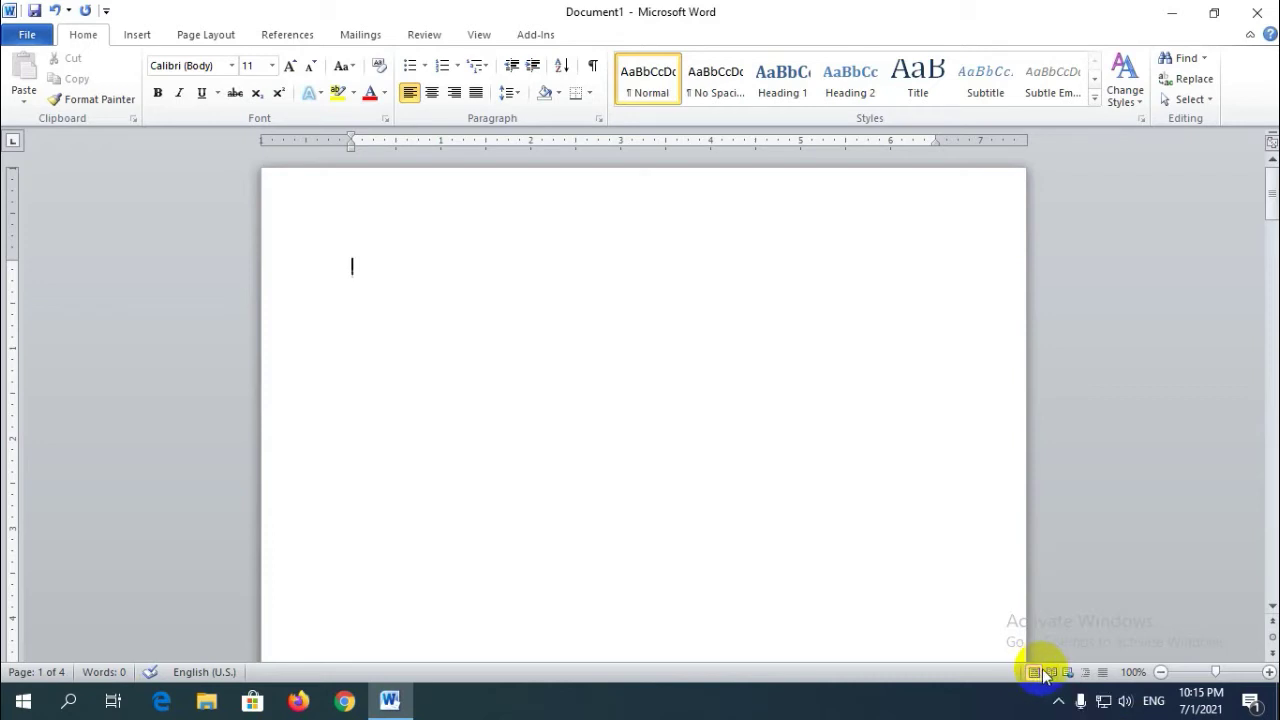
left_click(1052, 673)
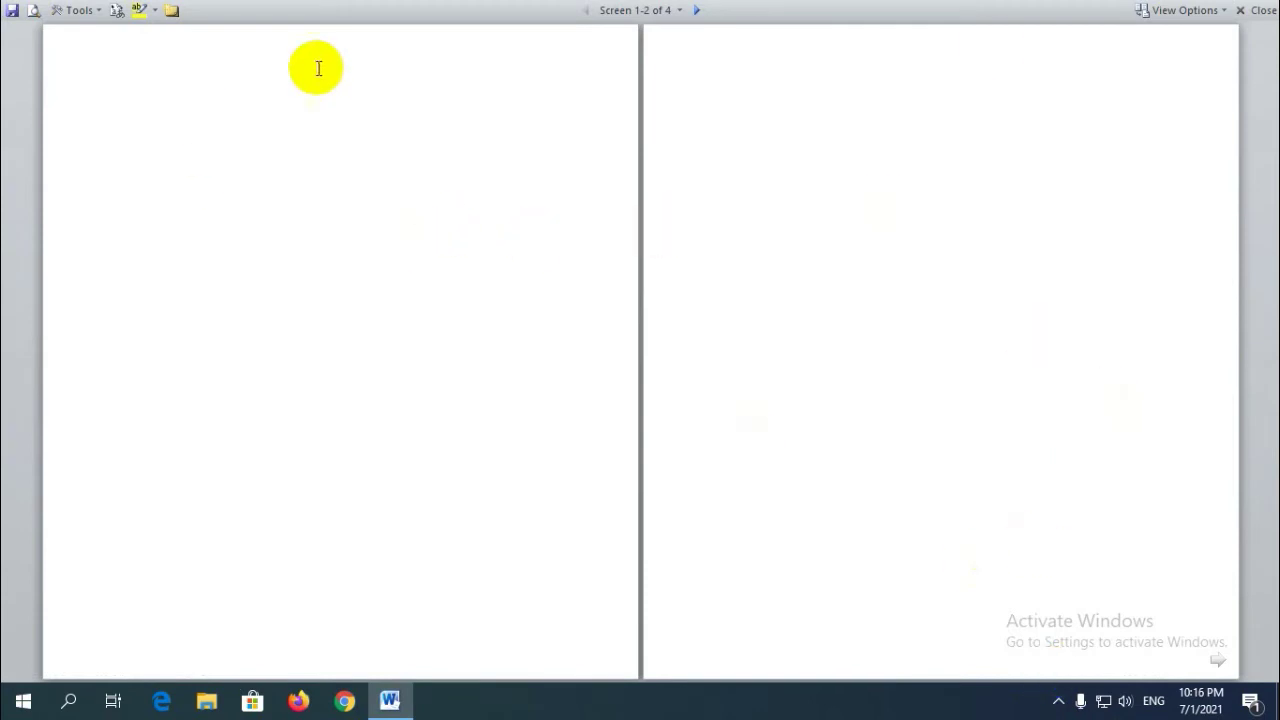
left_click(1262, 10)
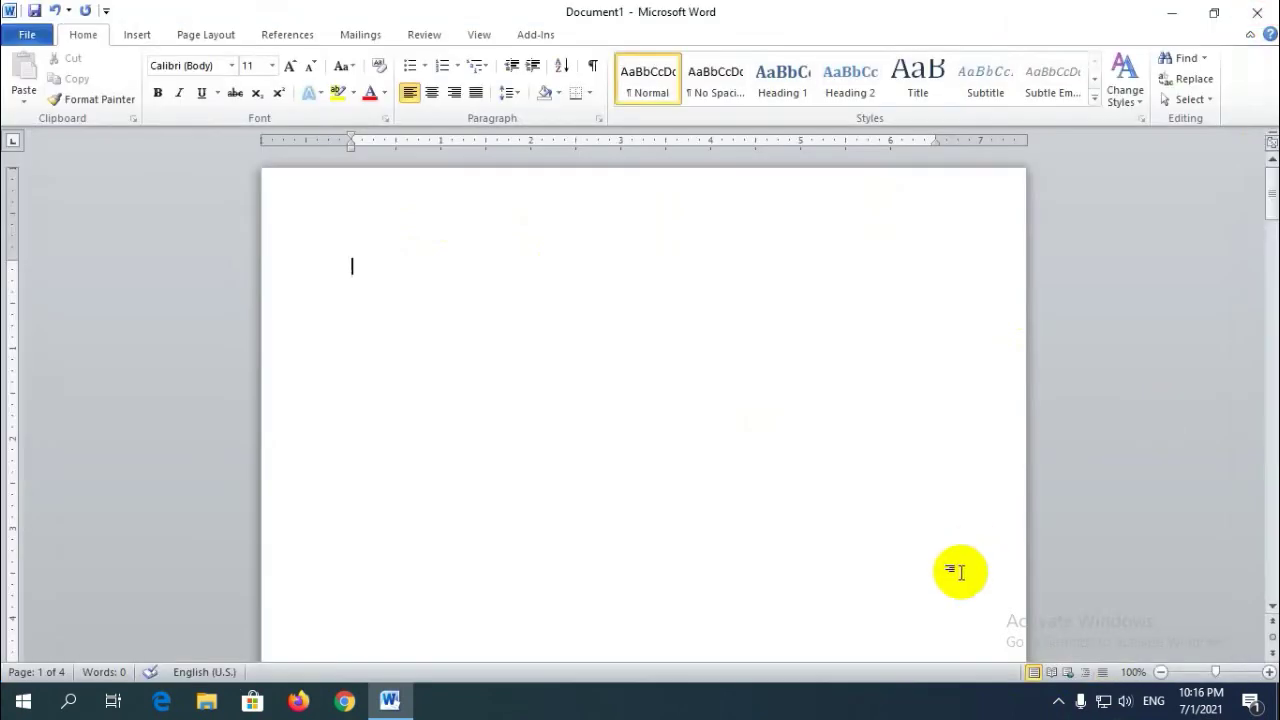
left_click(1068, 672)
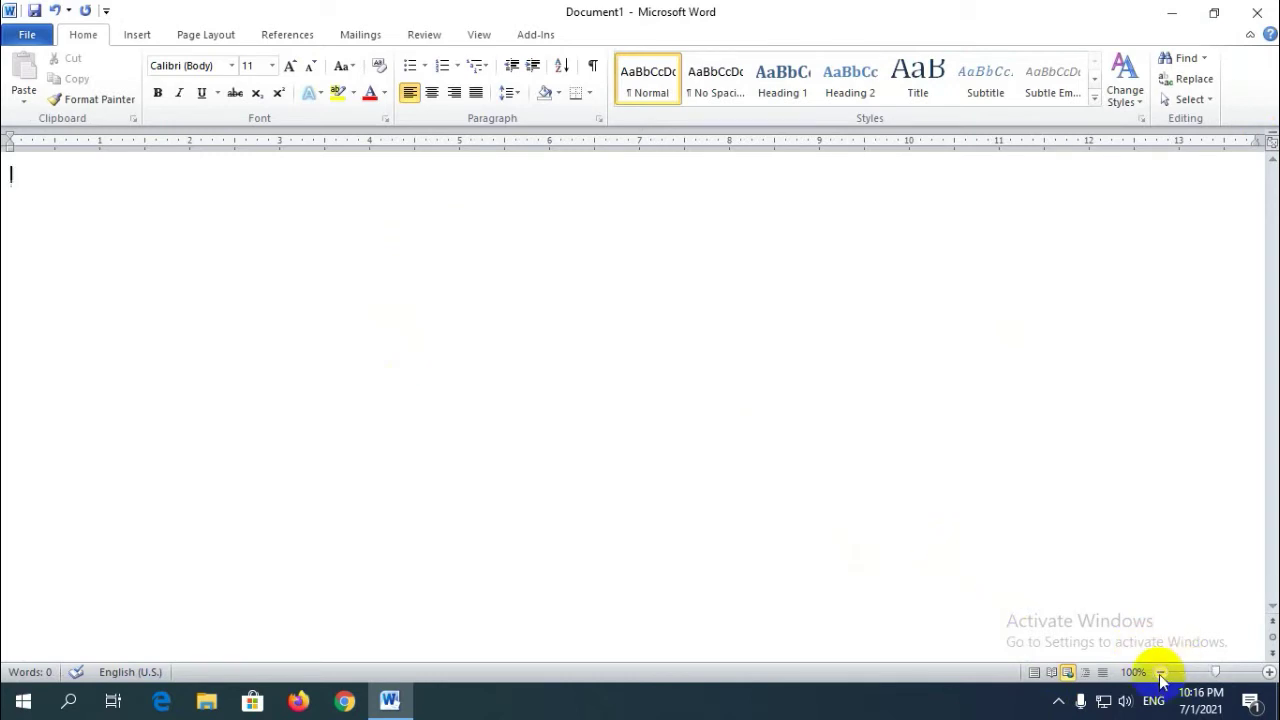
left_click(1085, 672)
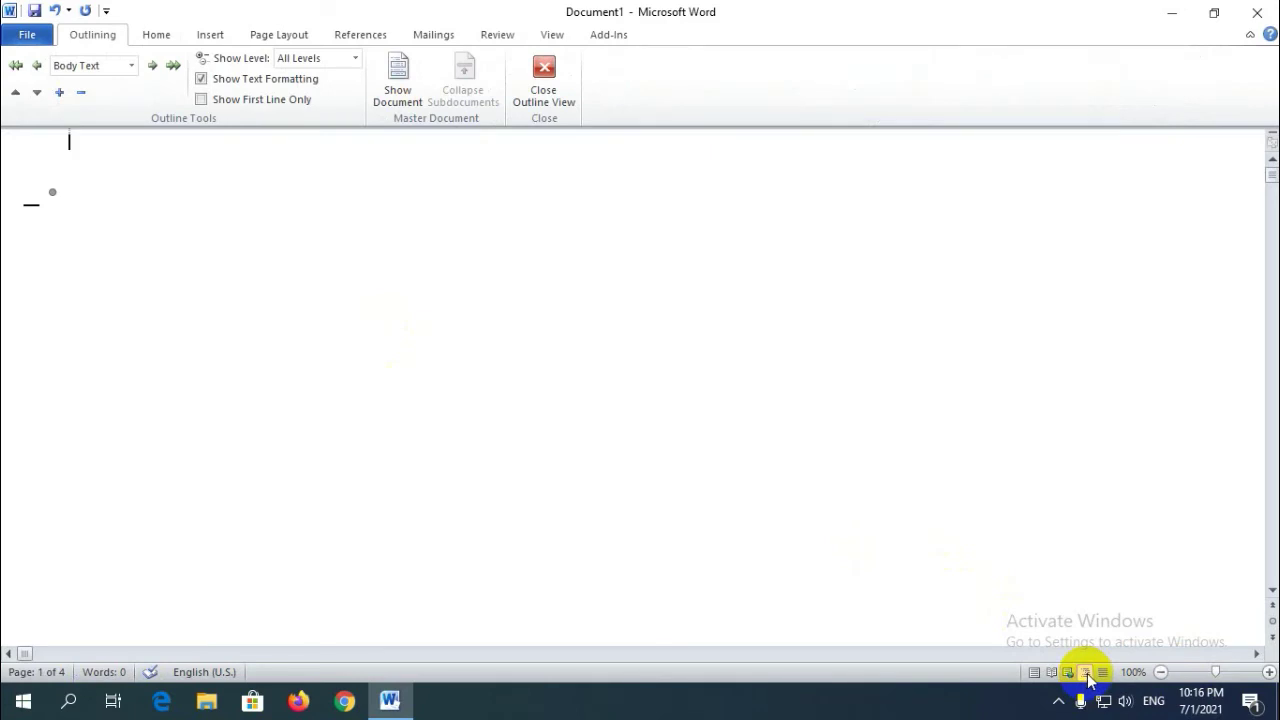
left_click(1102, 673)
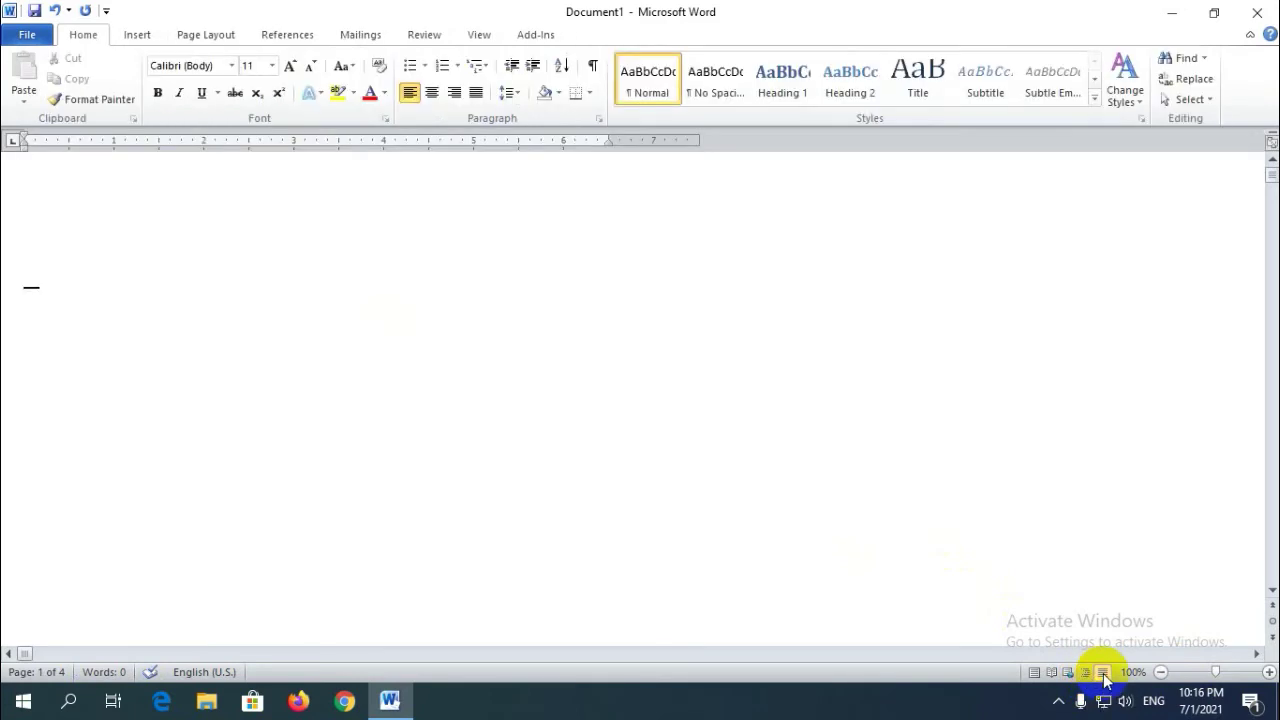
left_click(1035, 673)
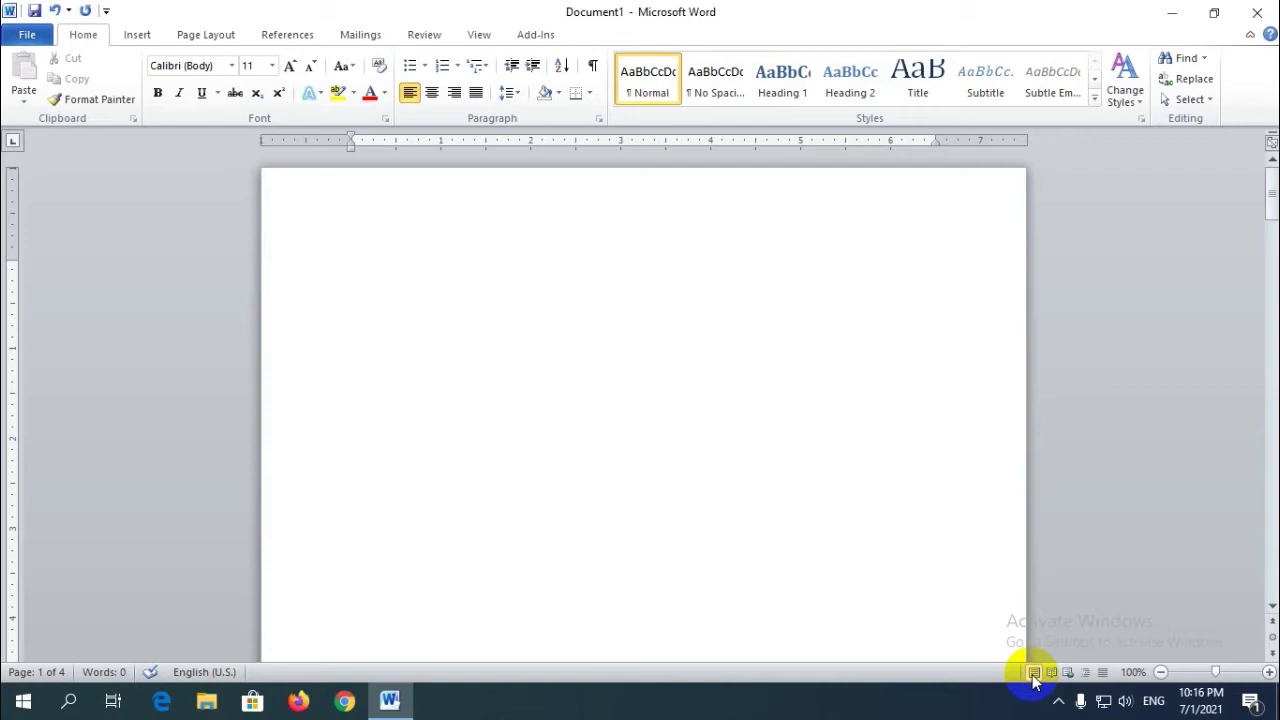
Step: Zoom out to 40% to see all four pages, then zoom in to 130%
left_click(1163, 673)
left_click(1163, 673)
left_click(1163, 673)
left_click(1163, 673)
left_click(1163, 673)
left_click(1163, 673)
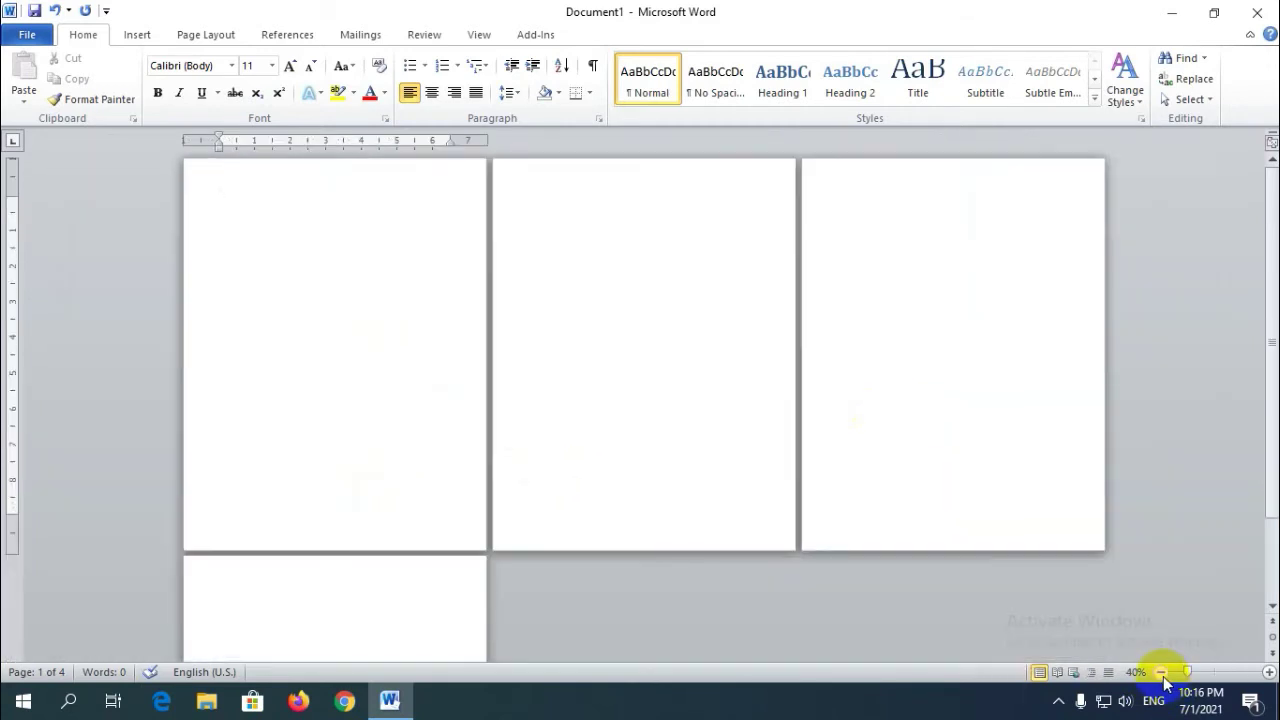
left_click(1269, 672)
left_click(1269, 672)
left_click(1269, 672)
left_click(1269, 672)
left_click(1269, 672)
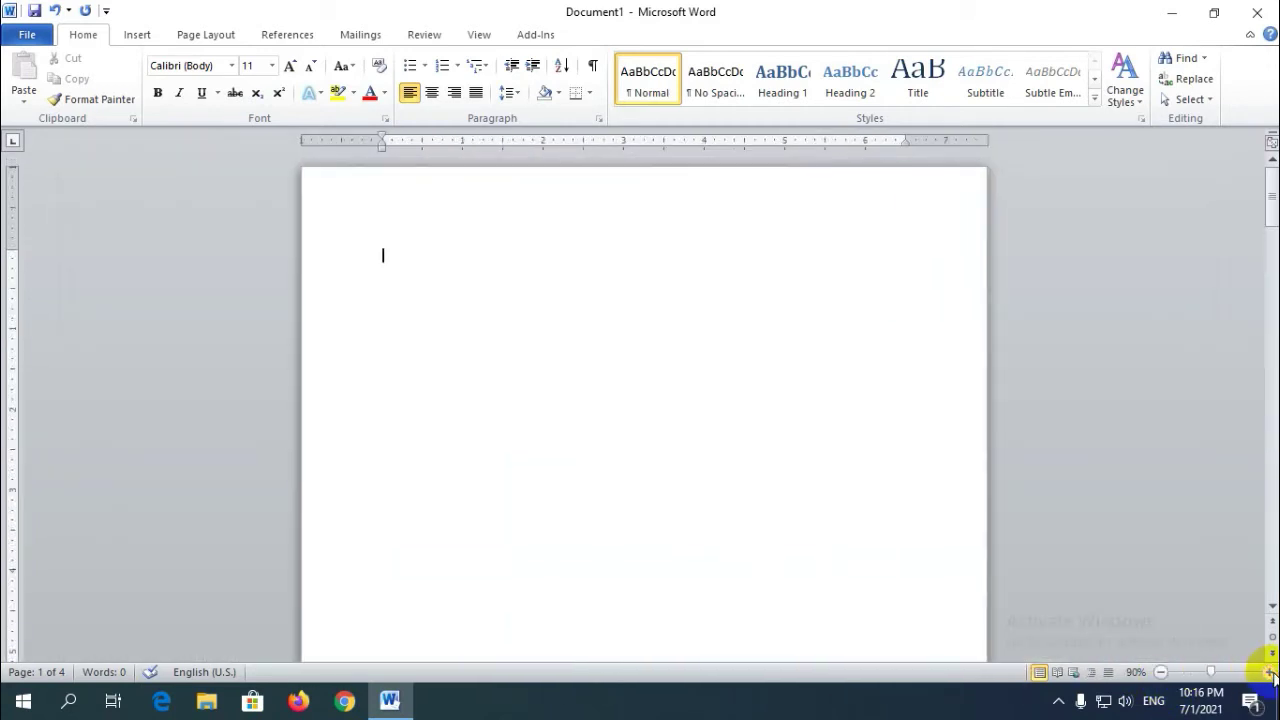
left_click(1269, 672)
left_click(1269, 672)
left_click(1269, 672)
left_click(1269, 672)
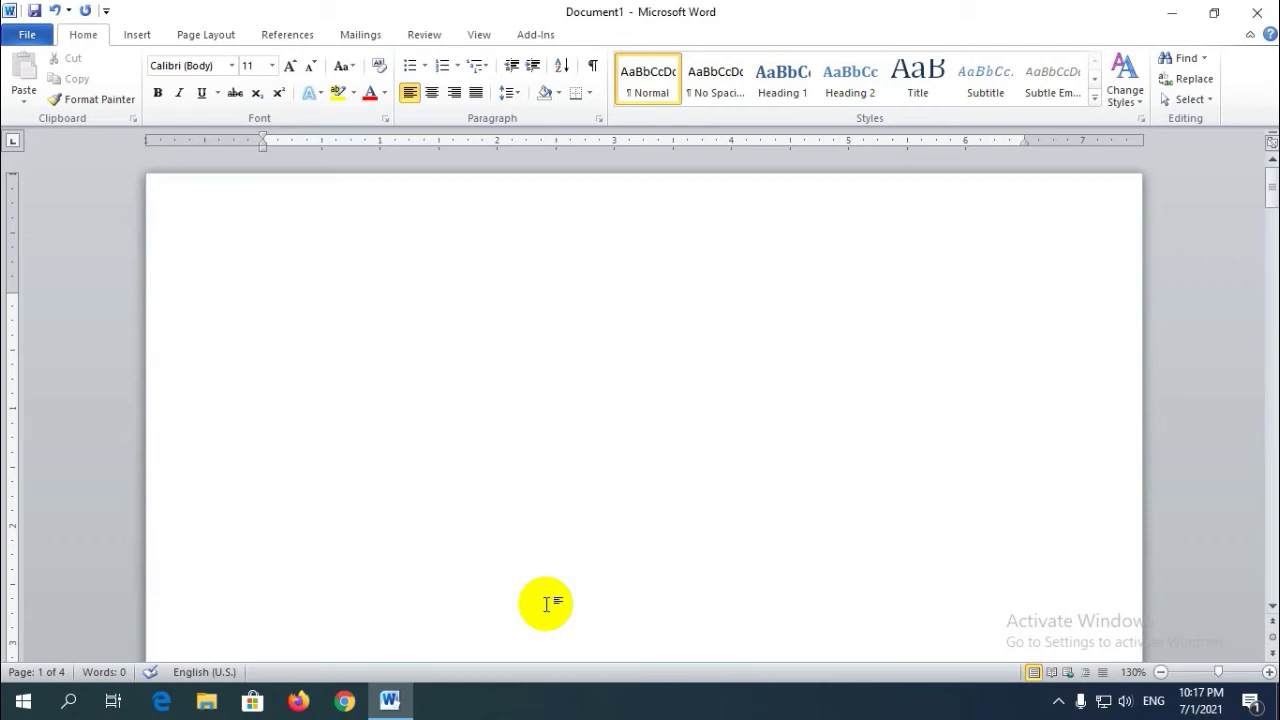
Step: Open the File backstage view twice, returning to the blank document each time
left_click(30, 40)
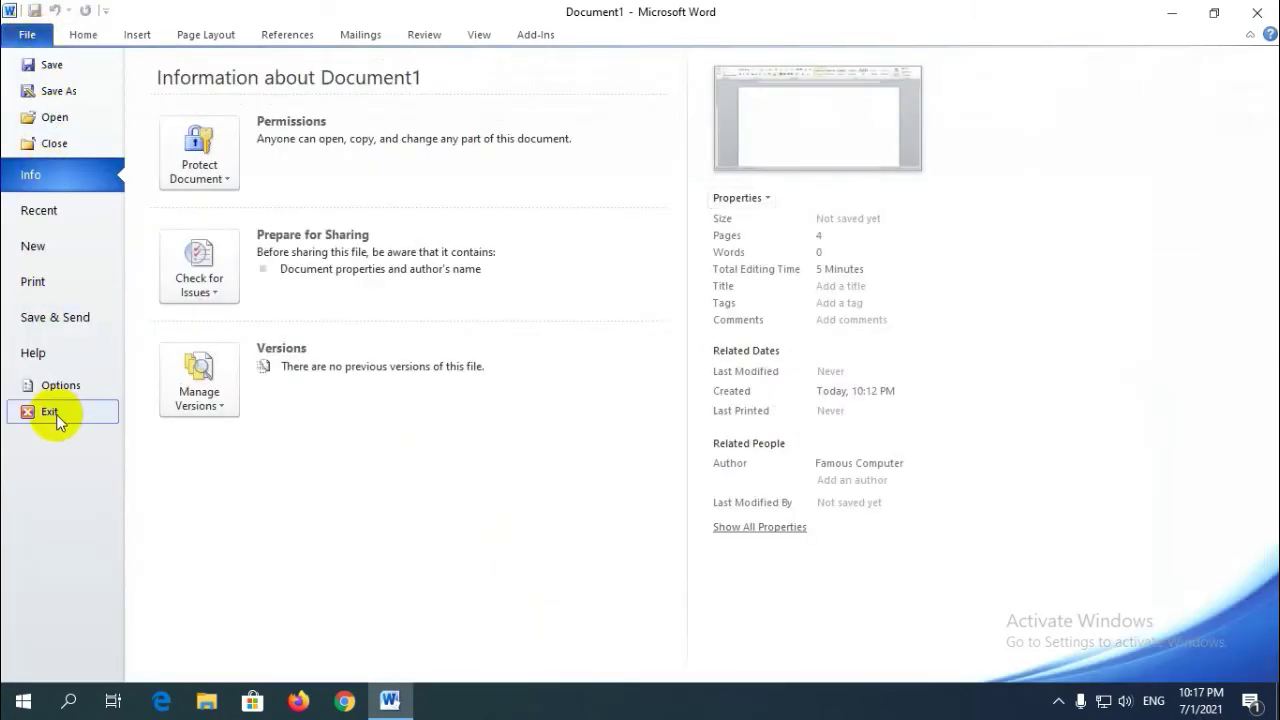
left_click(88, 40)
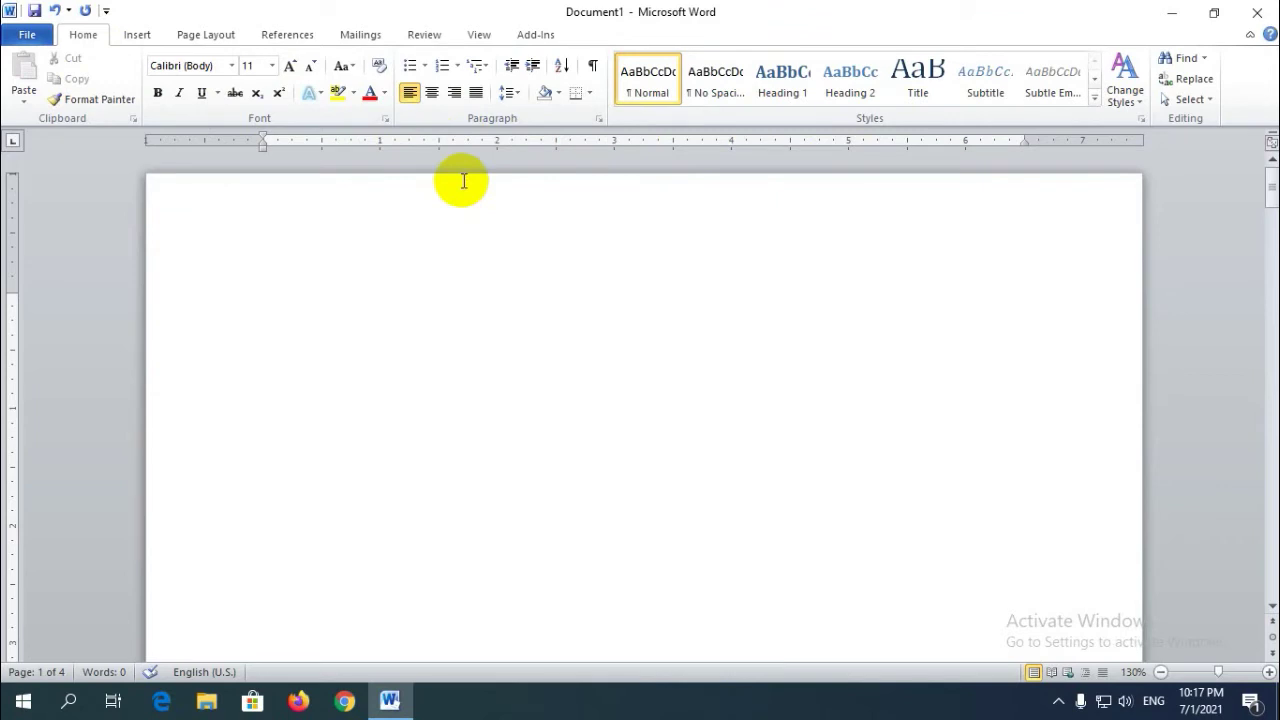
left_click(30, 36)
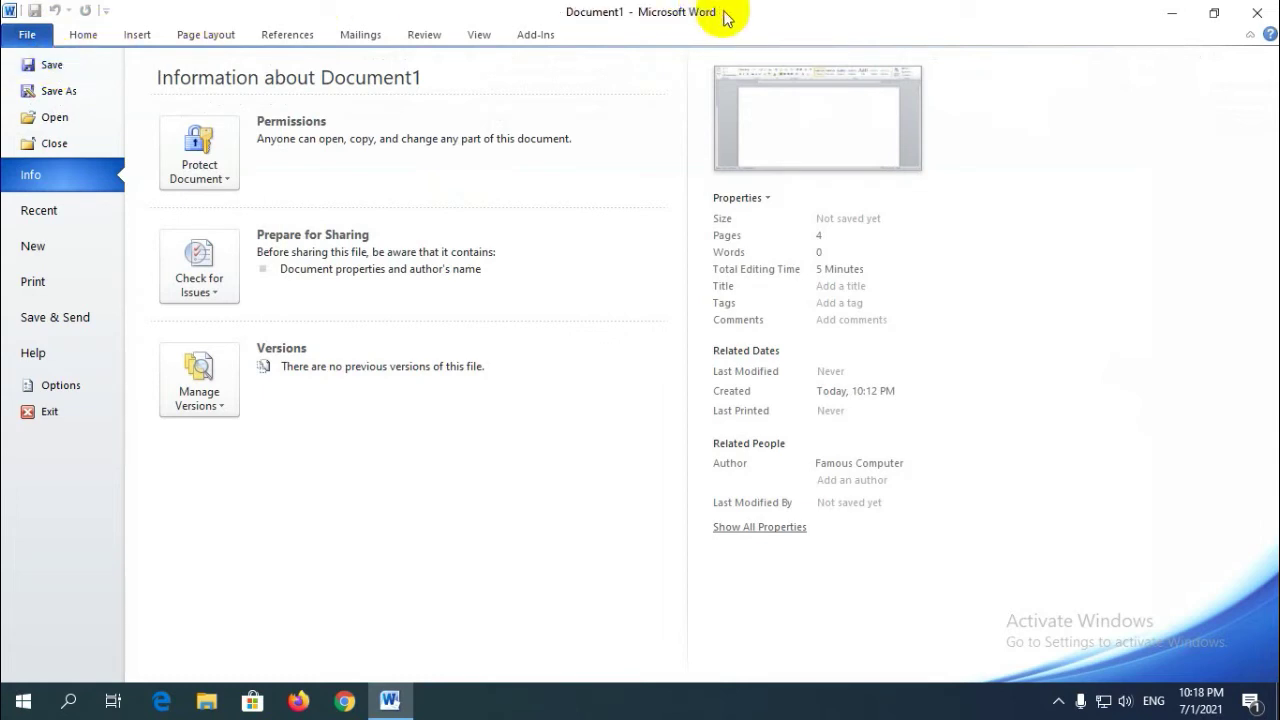
key("Escape")
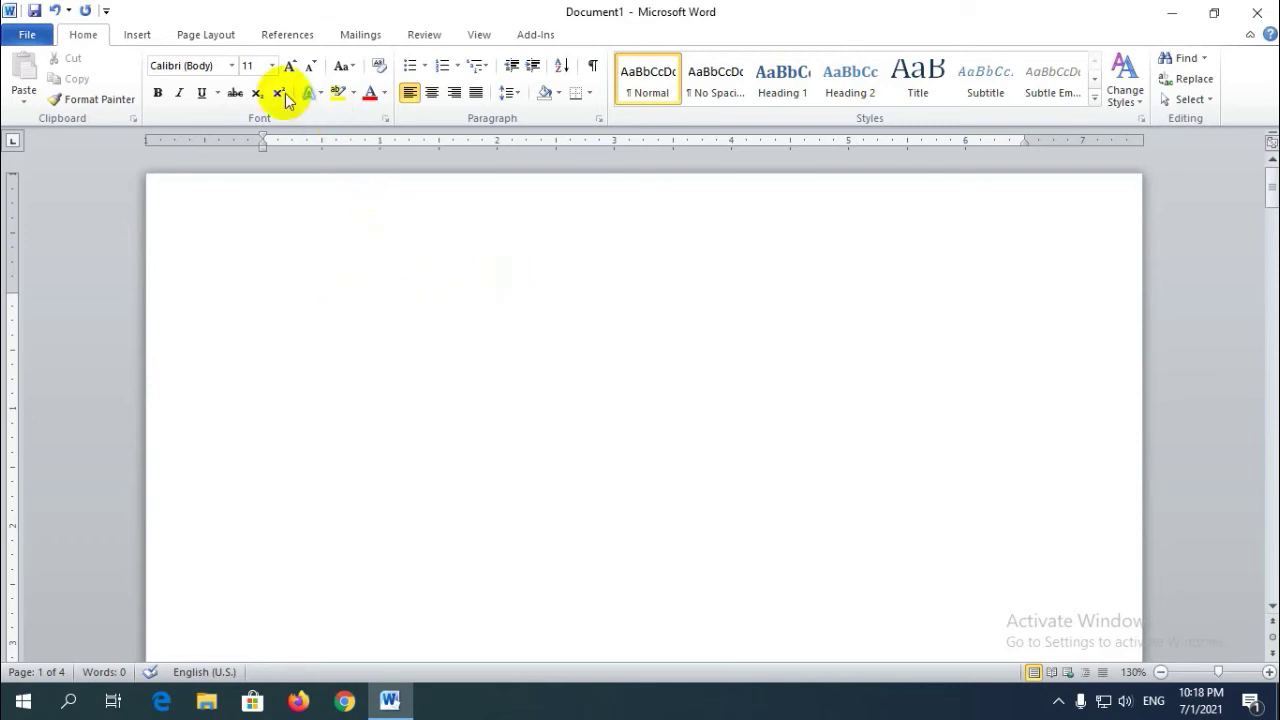
Step: Set the font size to 24 and type the heading 'Famous Computer Training Institute'
left_click(271, 65)
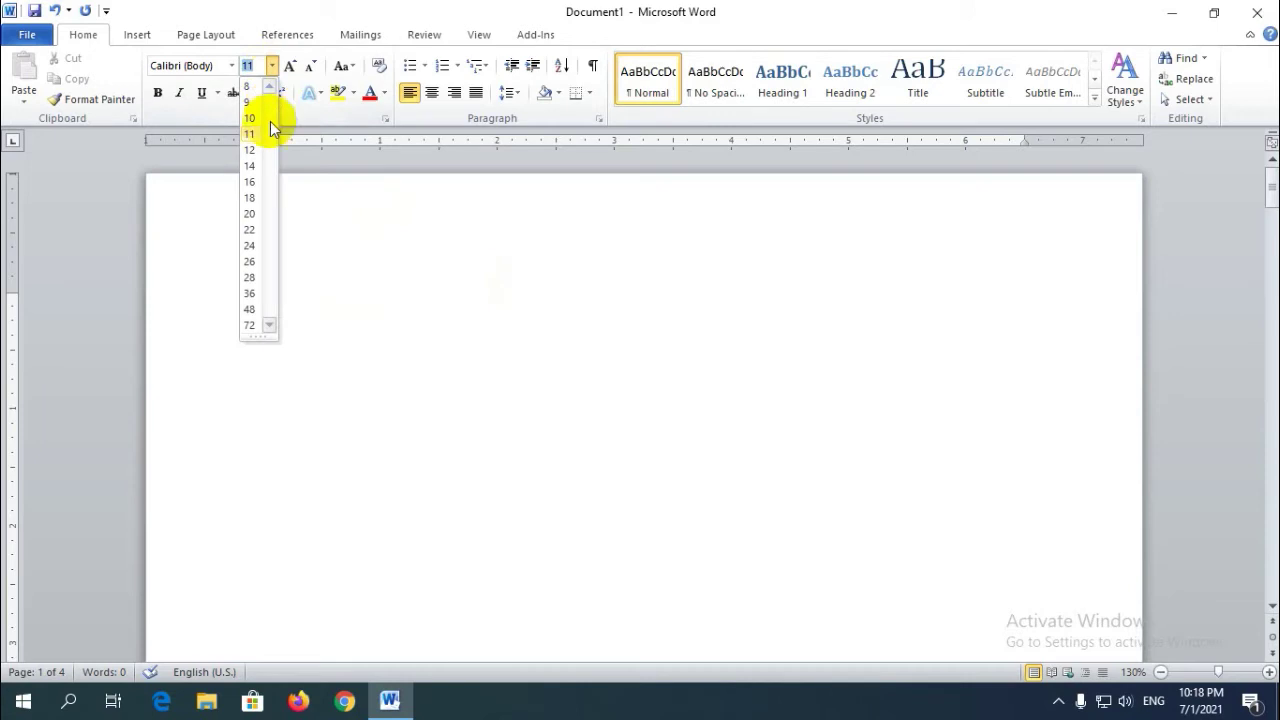
left_click(251, 245)
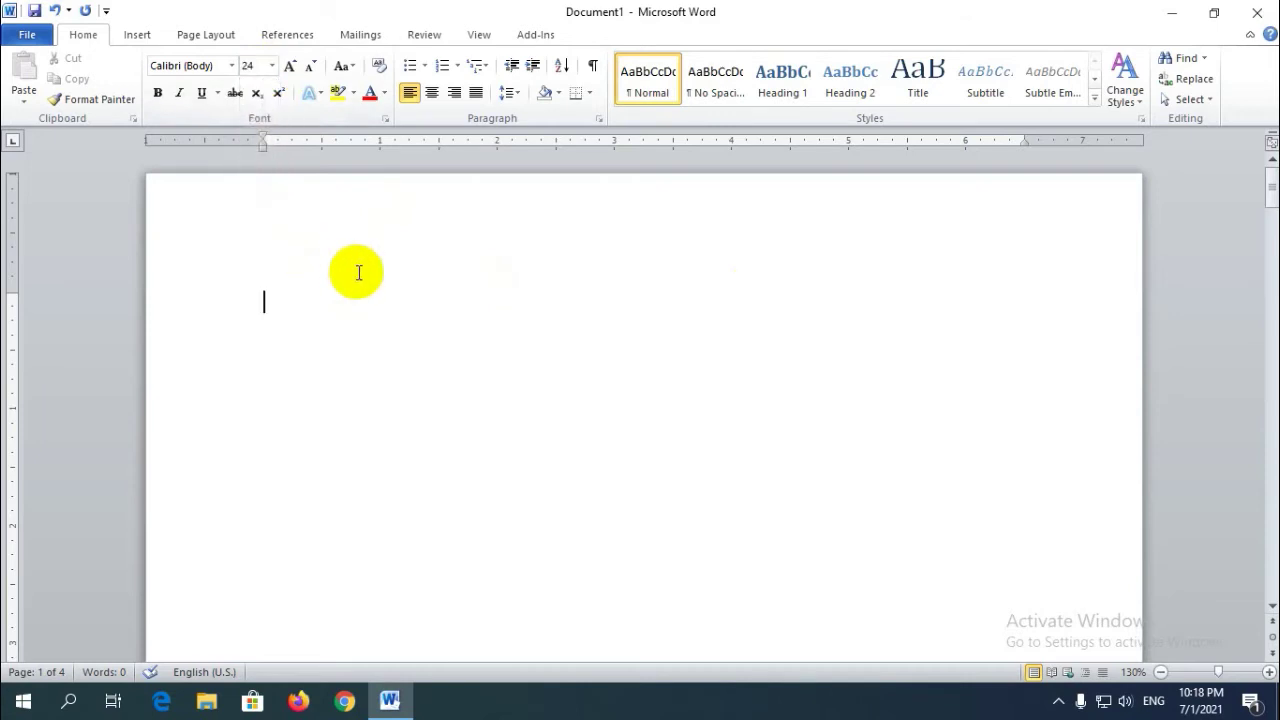
type("Famous")
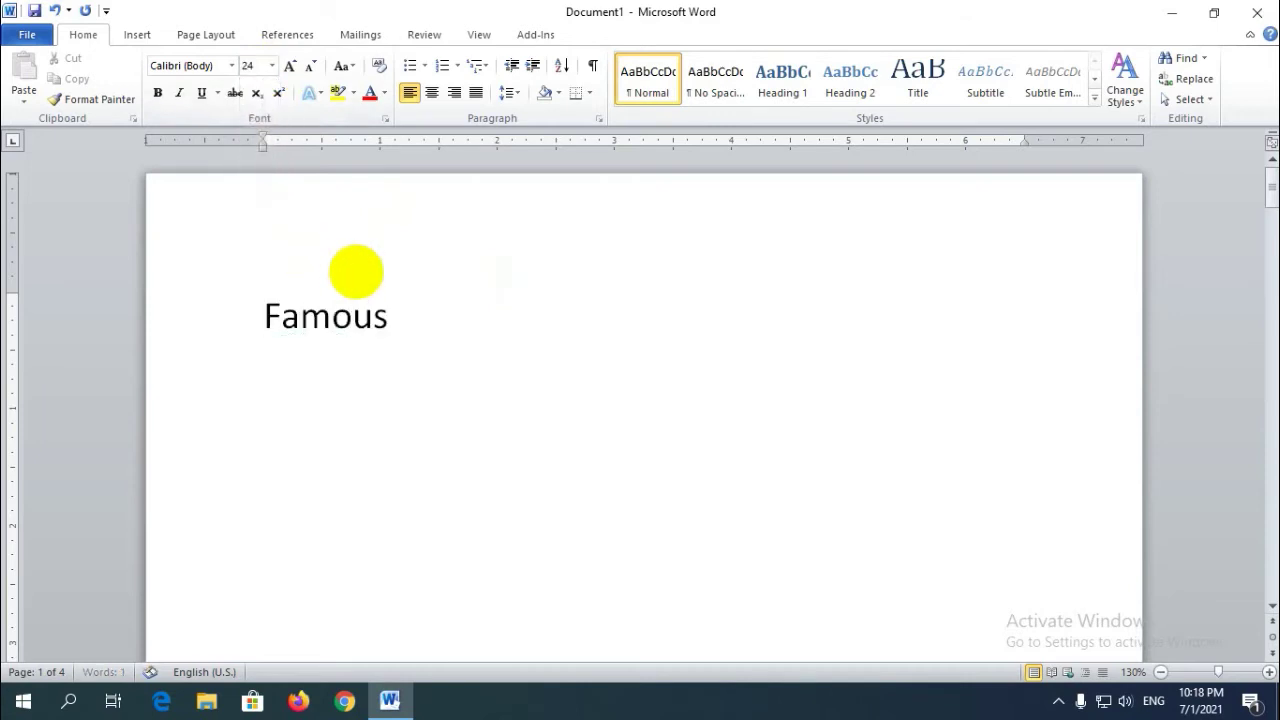
type(" C")
type("omputer Tr")
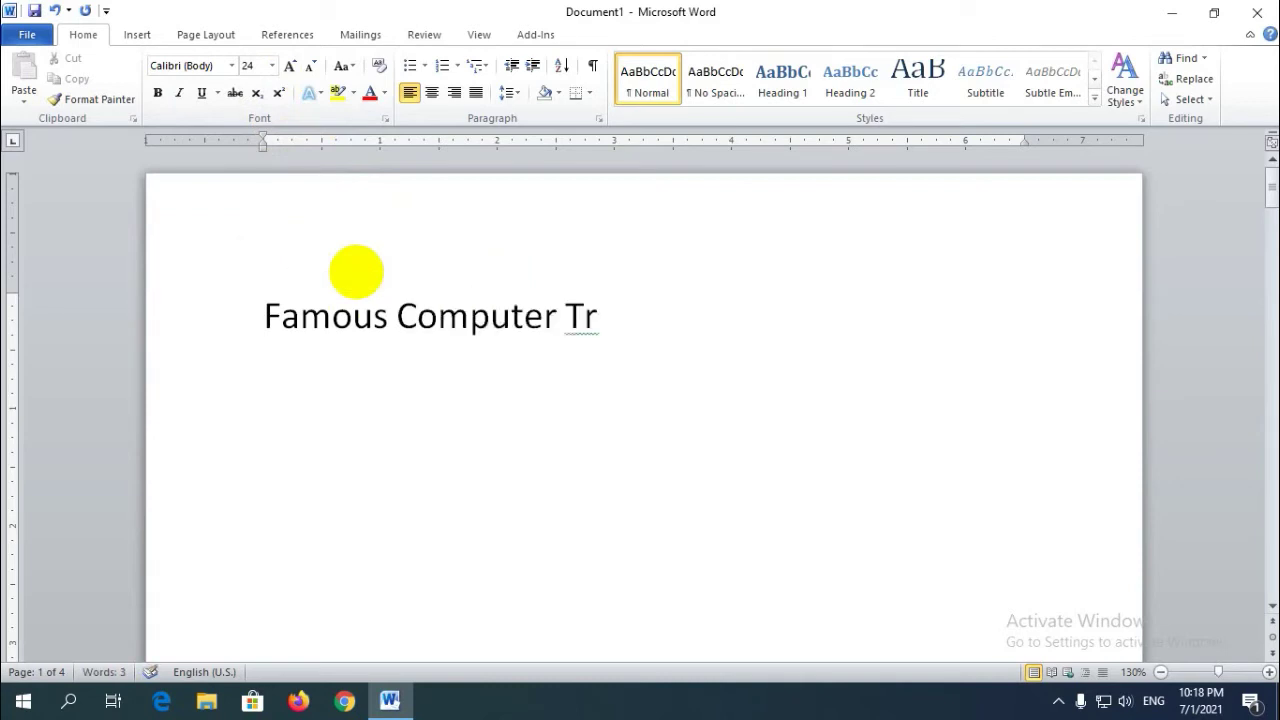
type("aining i")
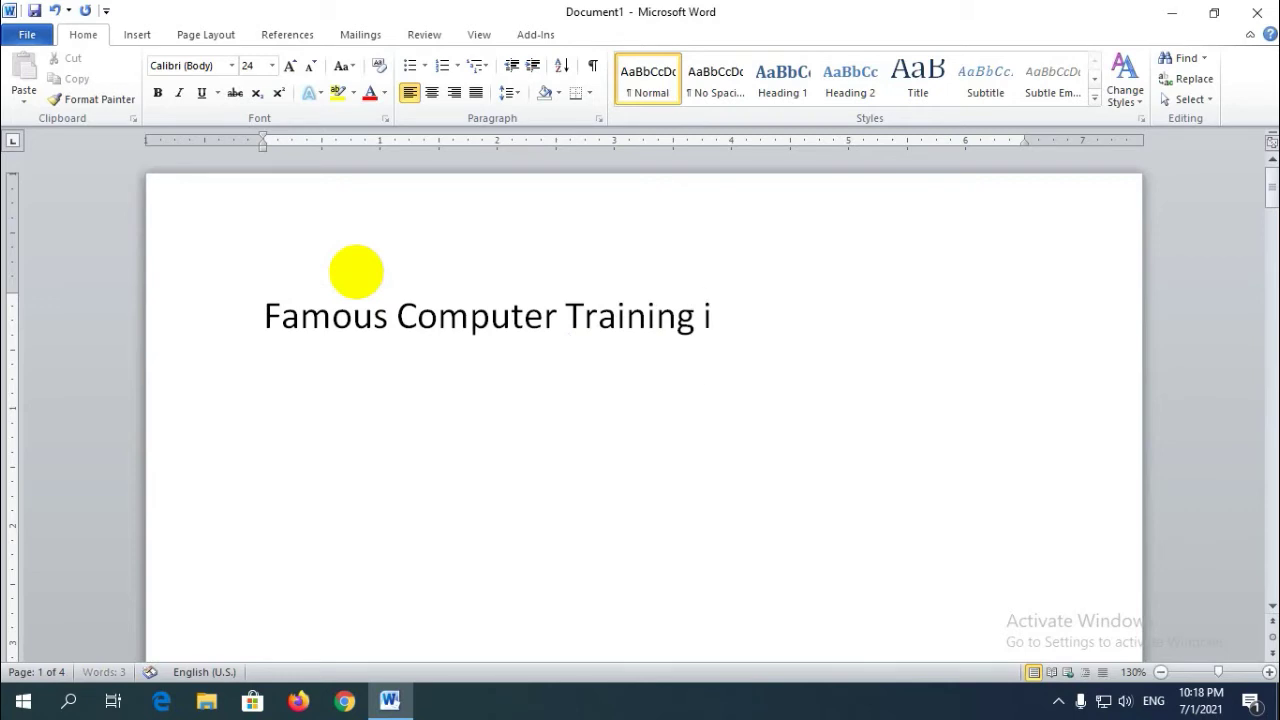
key("BackSpace")
type("Institute")
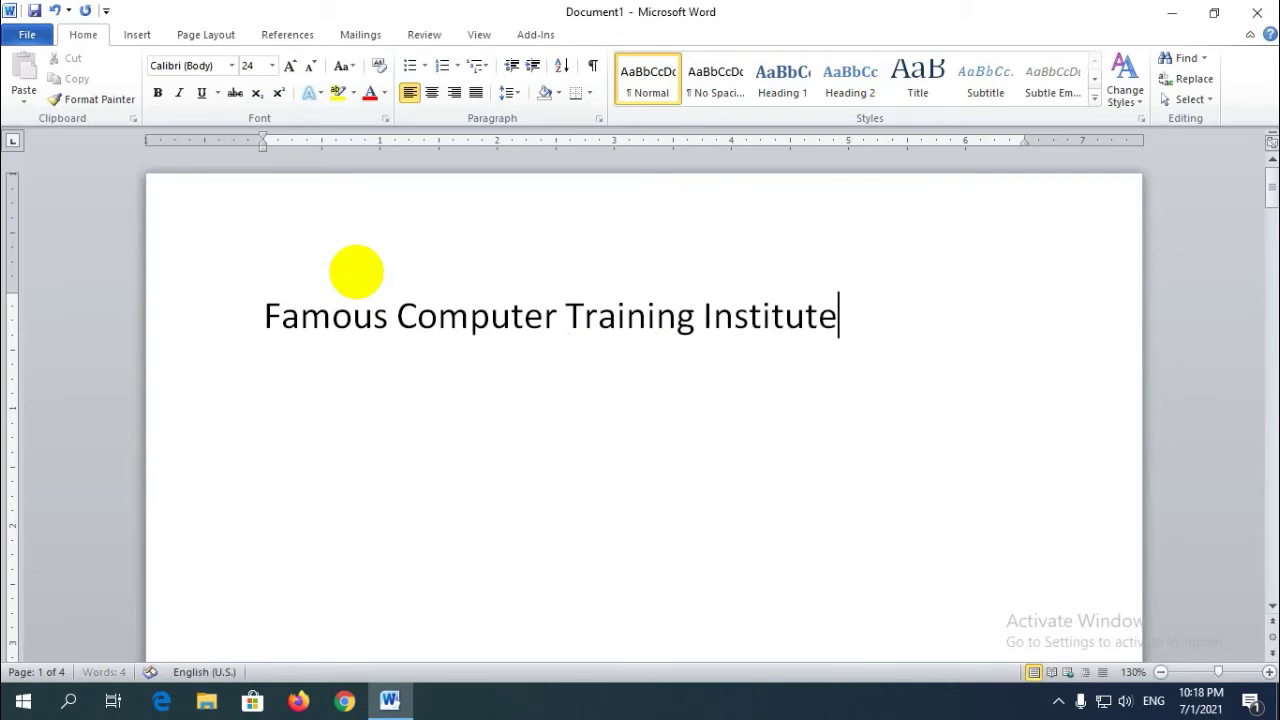
key("Return")
Step: Add the institute's address line and a 'Phone :' line with its phone number
type("Col")
type("lege p")
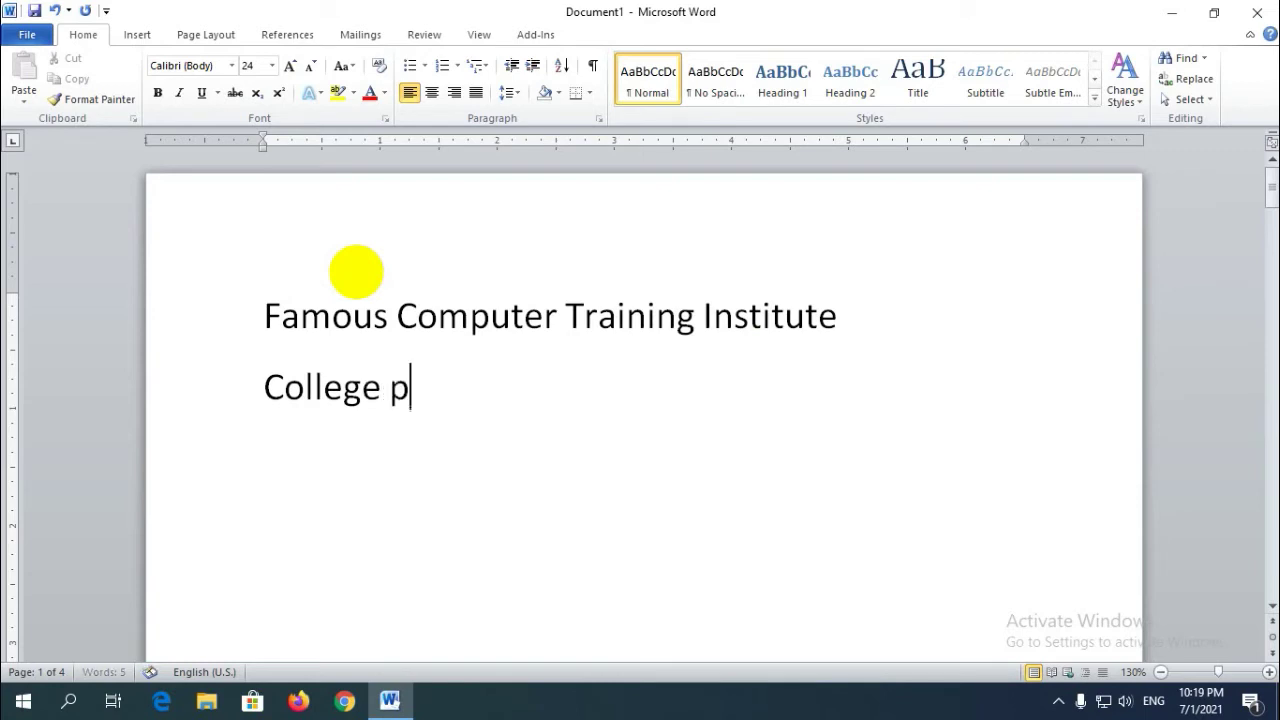
type("ara , ")
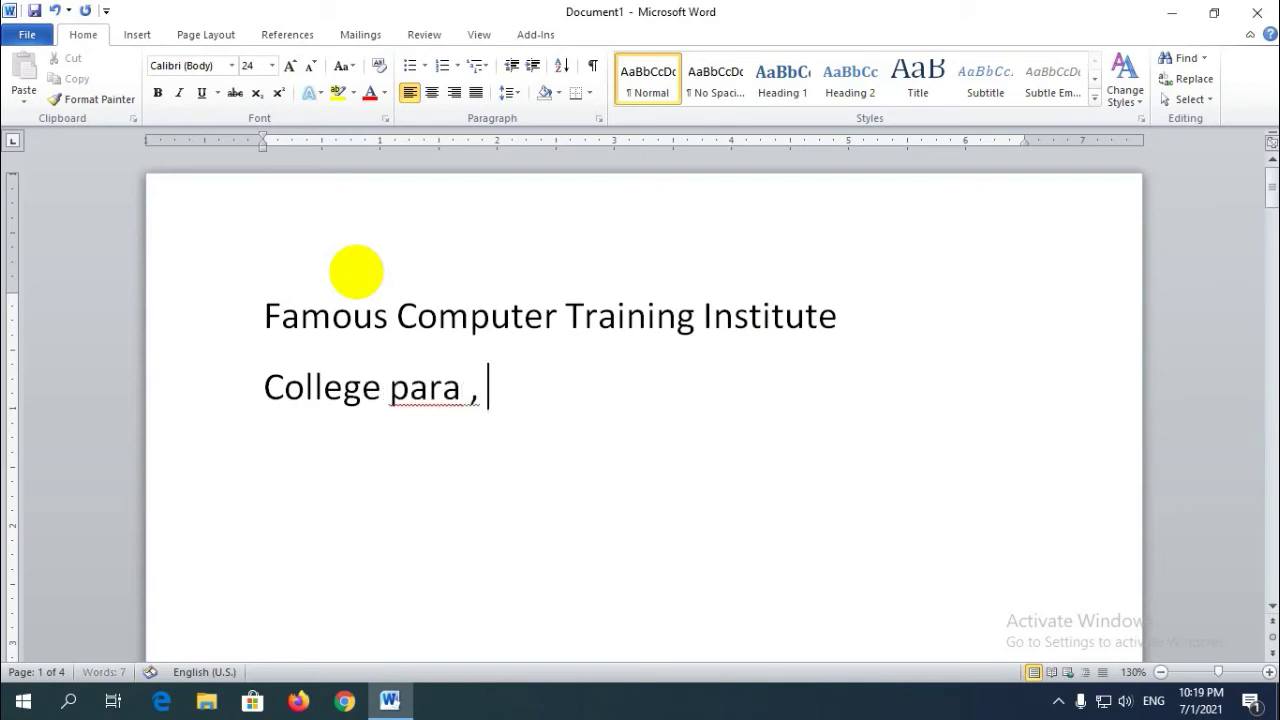
type("Bheramara,")
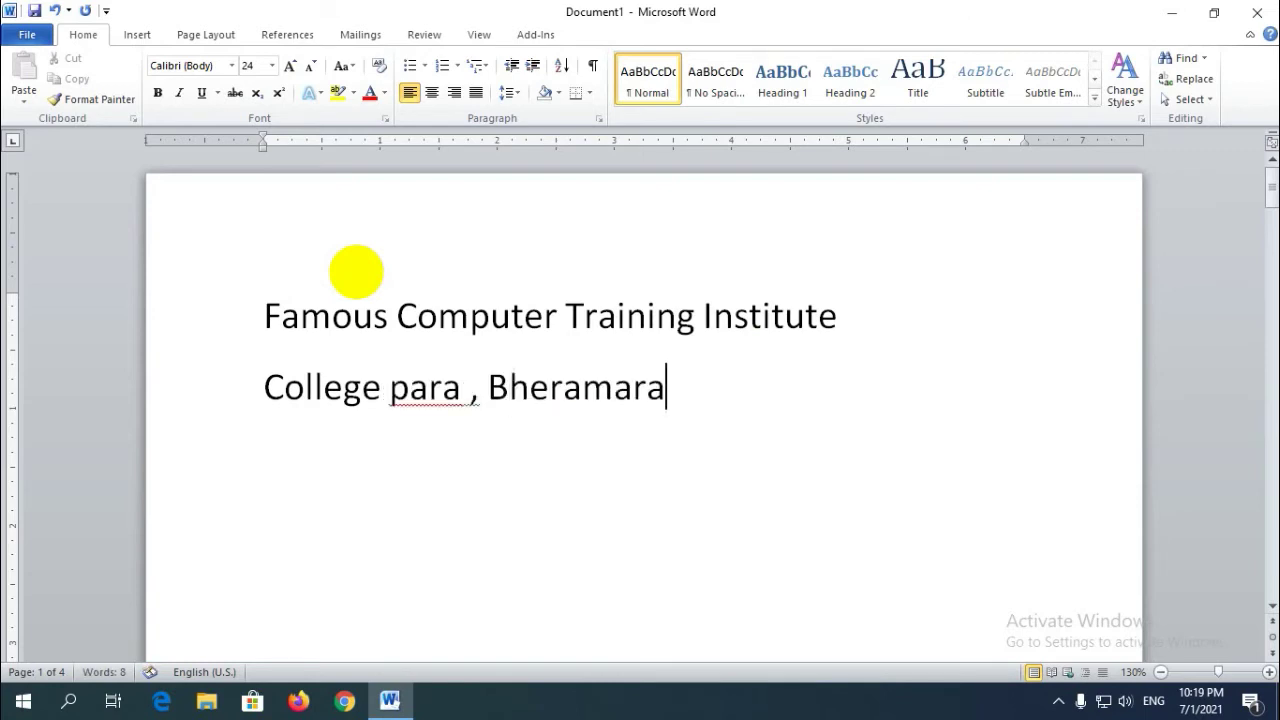
type(" K")
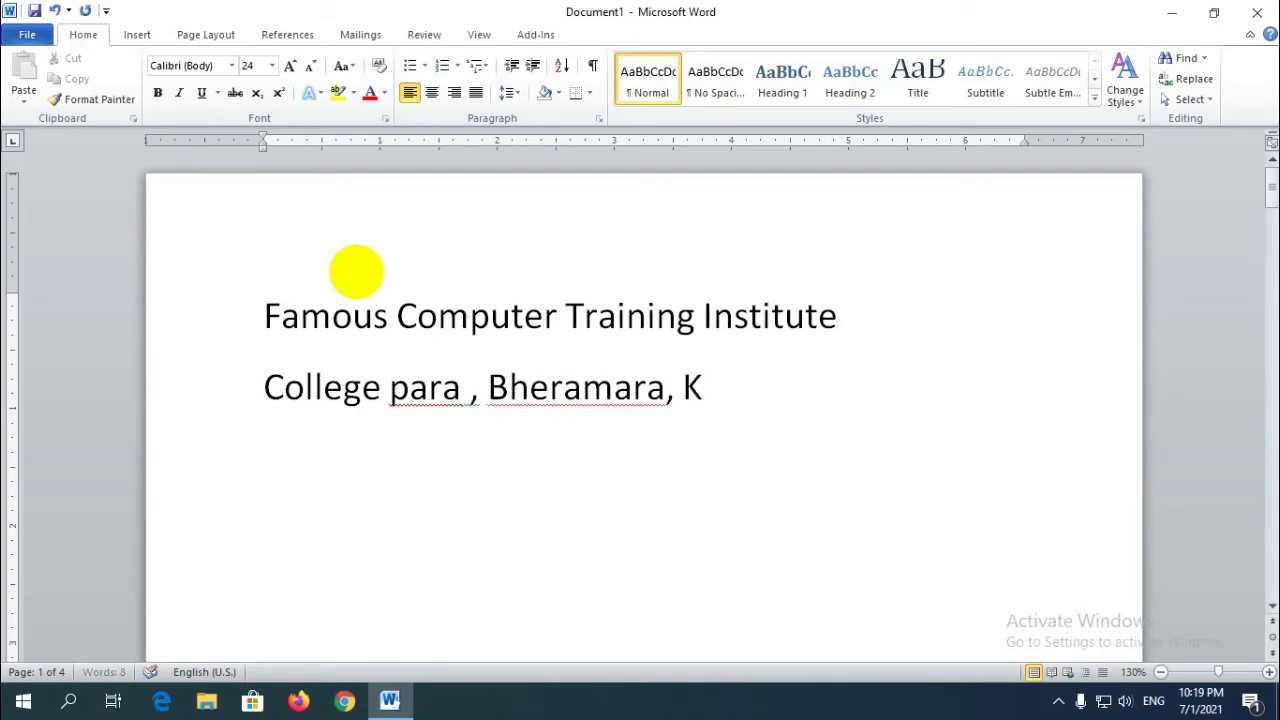
type("ushtia")
key("Return")
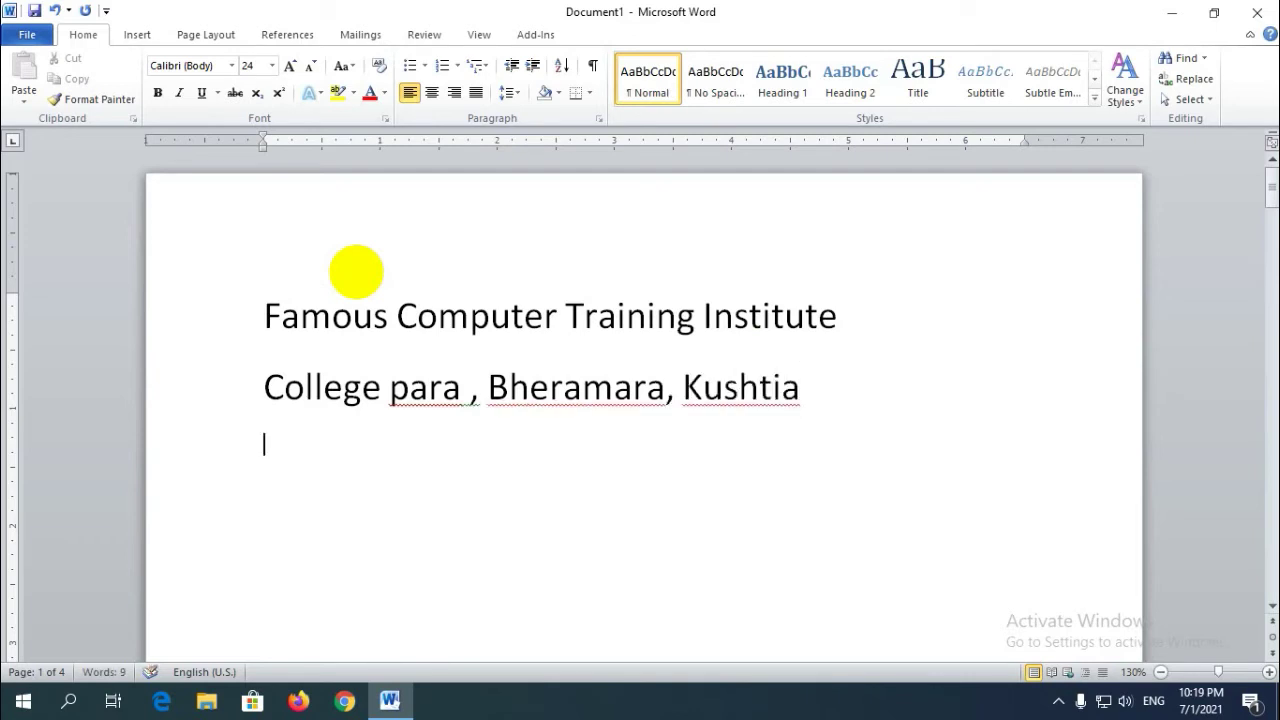
type("P")
type("hone :  ")
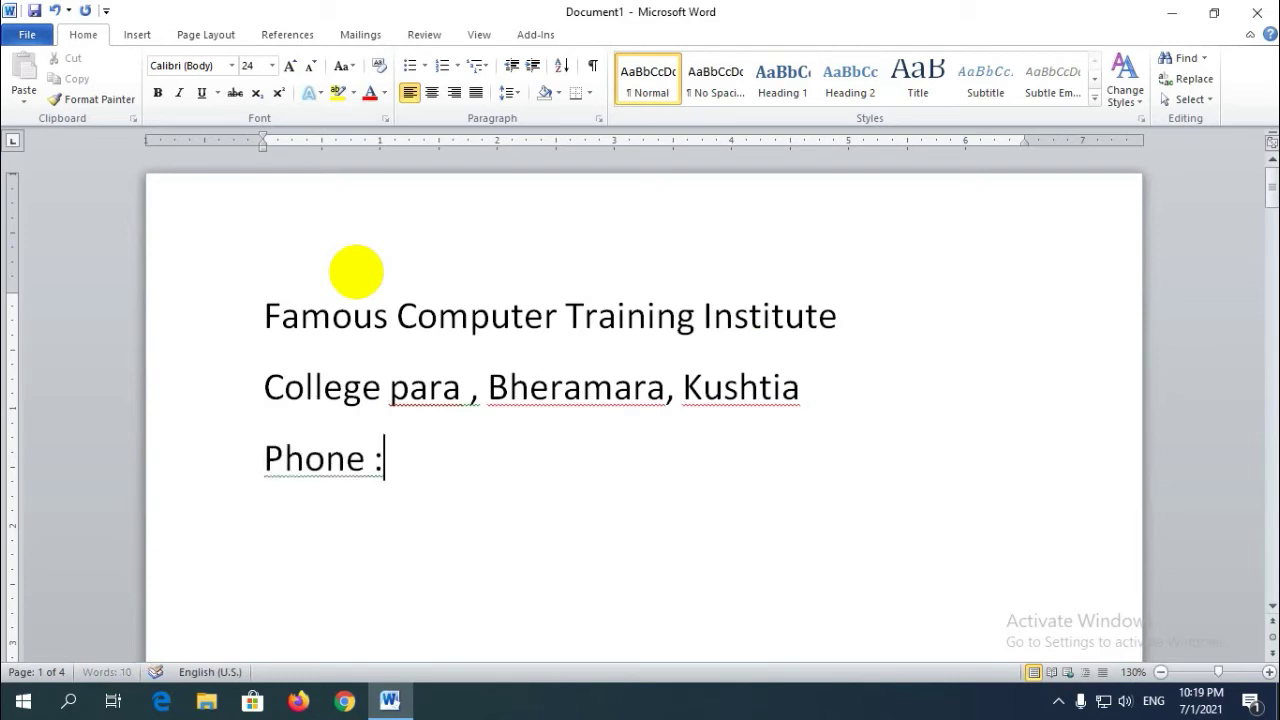
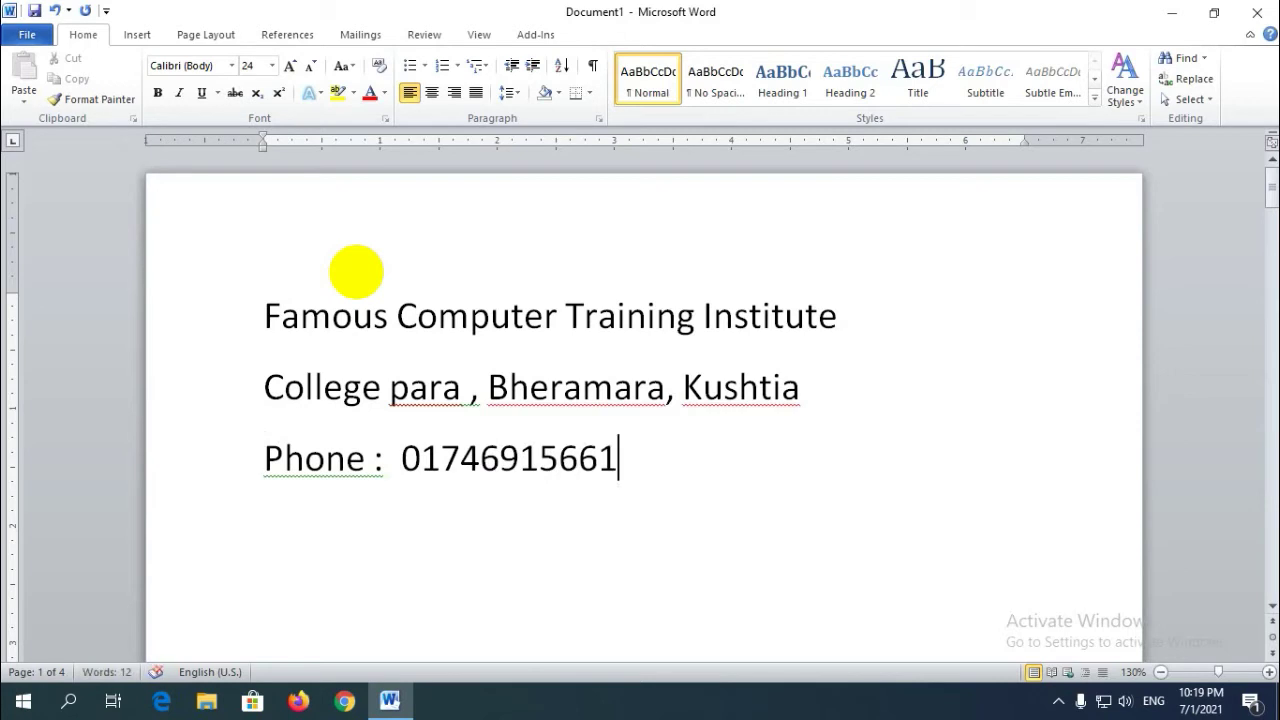
Step: Select all three letterhead lines, centre them with Ctrl+E, and deselect
key("ctrl+a")
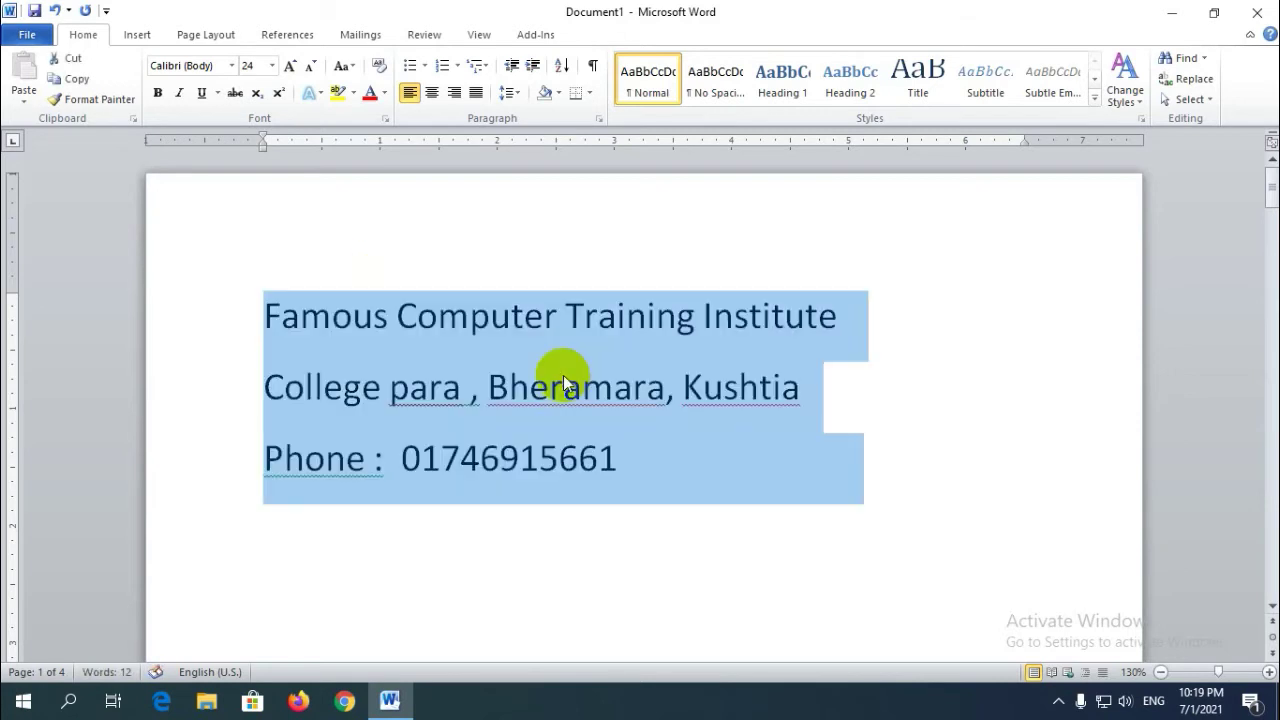
key("ctrl+e")
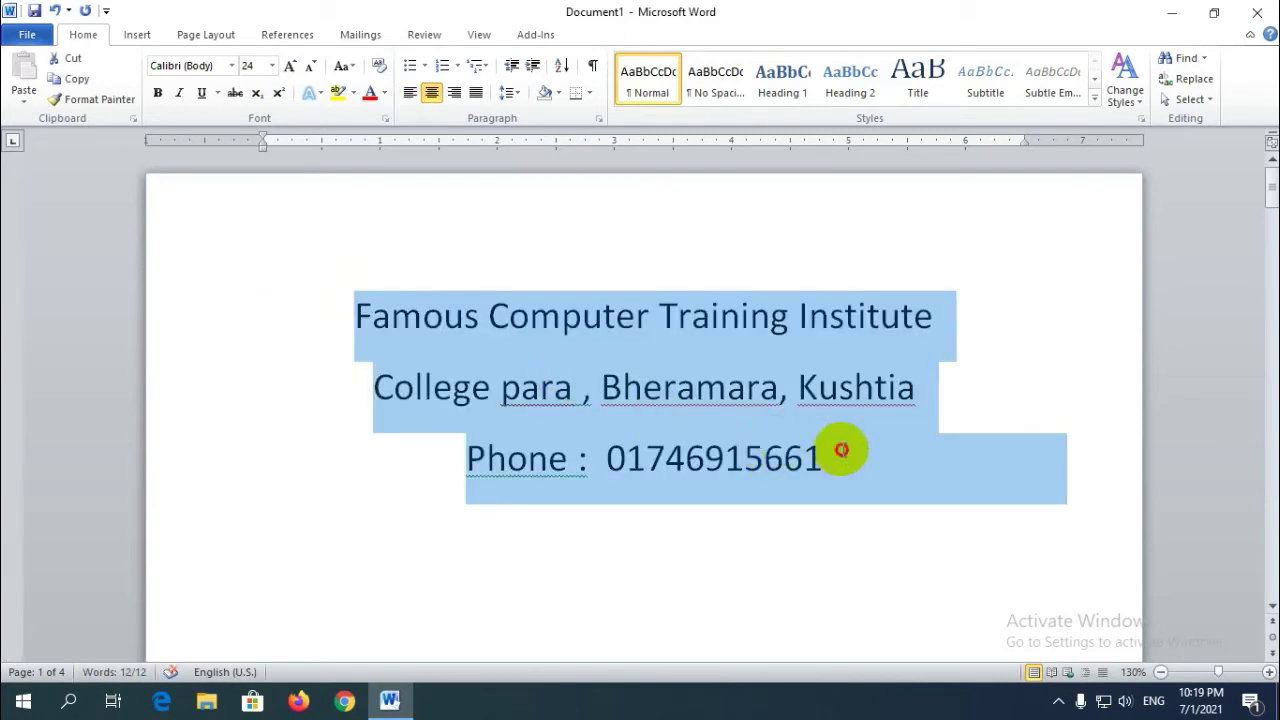
left_click(841, 450)
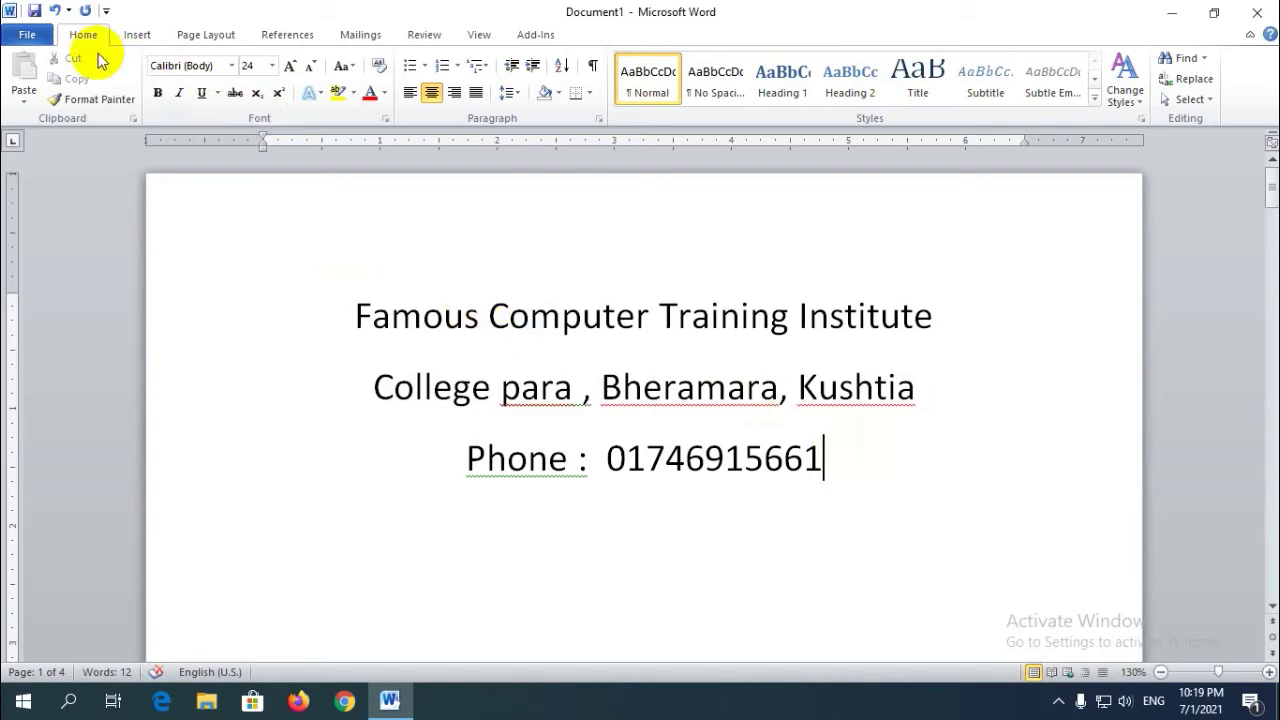
Step: Open the Save As dialog from the File menu for the letterhead
left_click(38, 44)
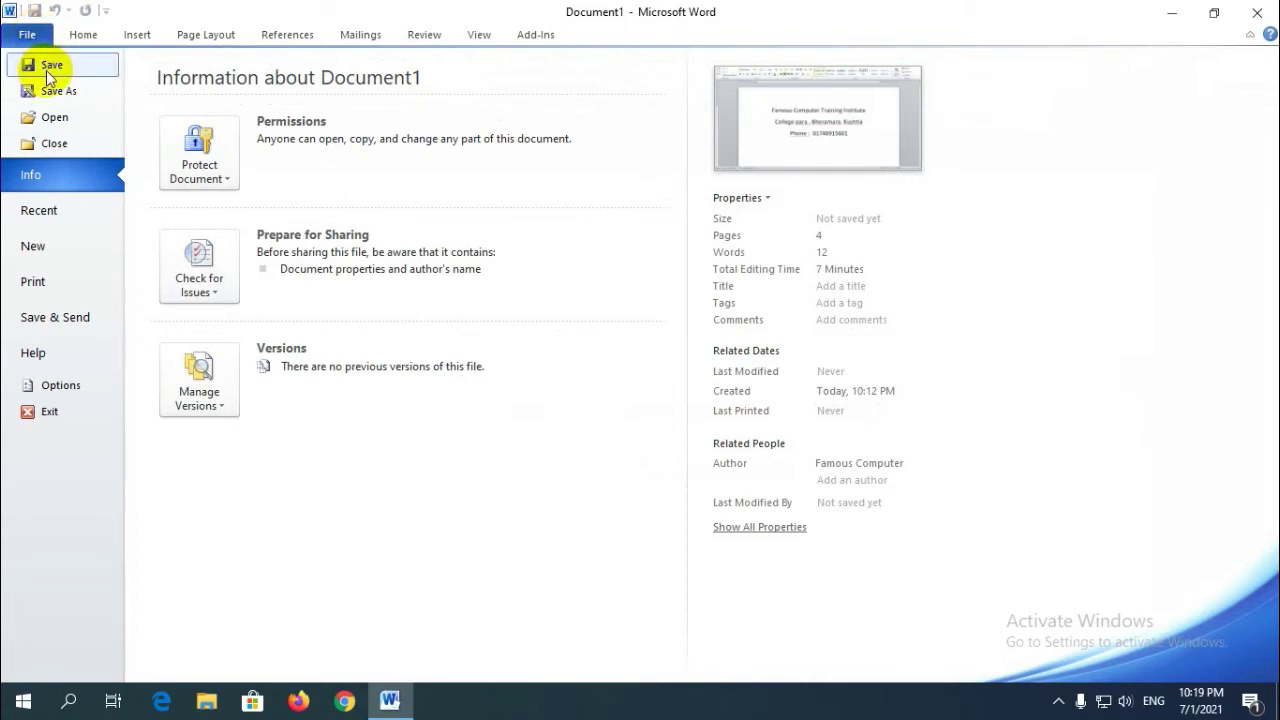
left_click(47, 68)
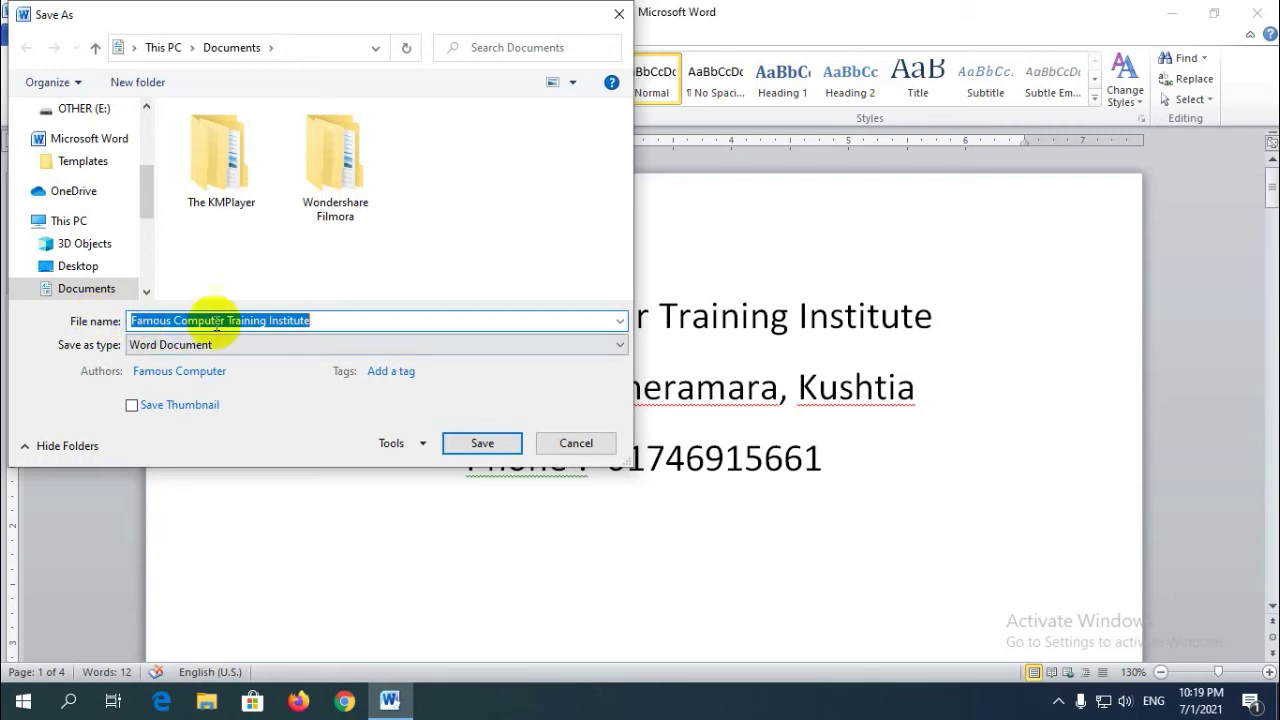
left_click(326, 320)
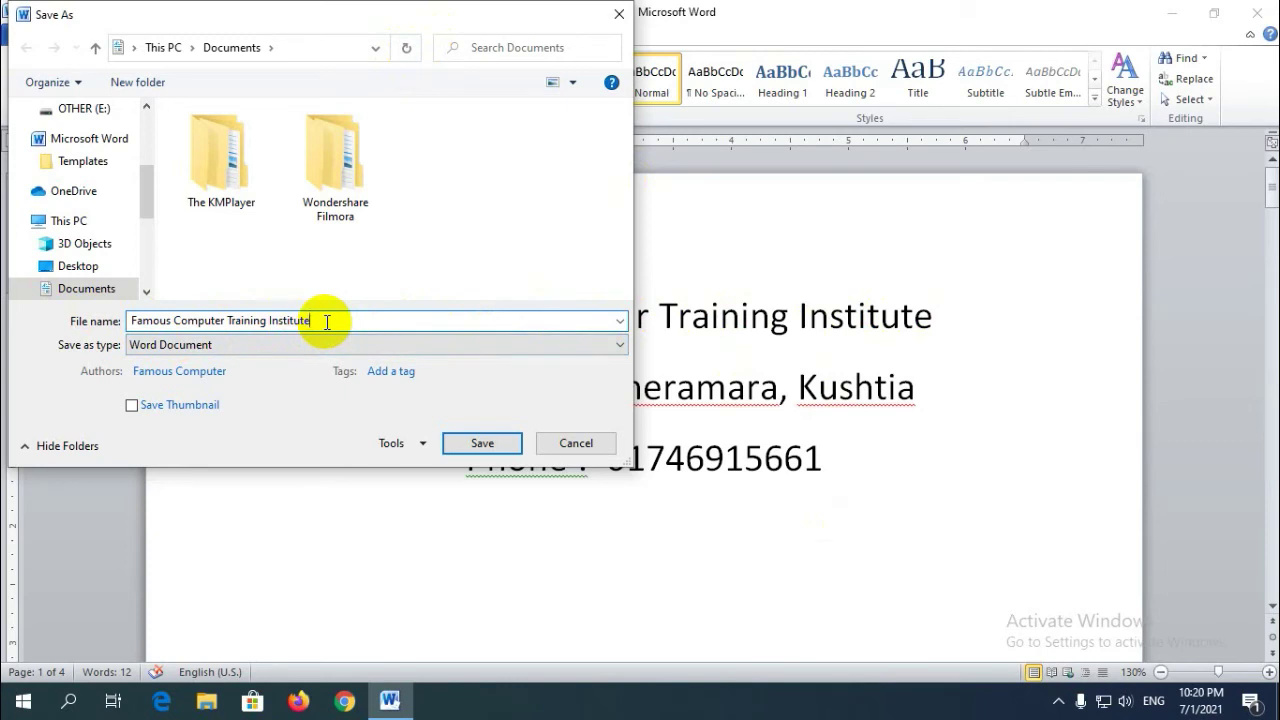
left_click_drag(327, 322, 95, 326)
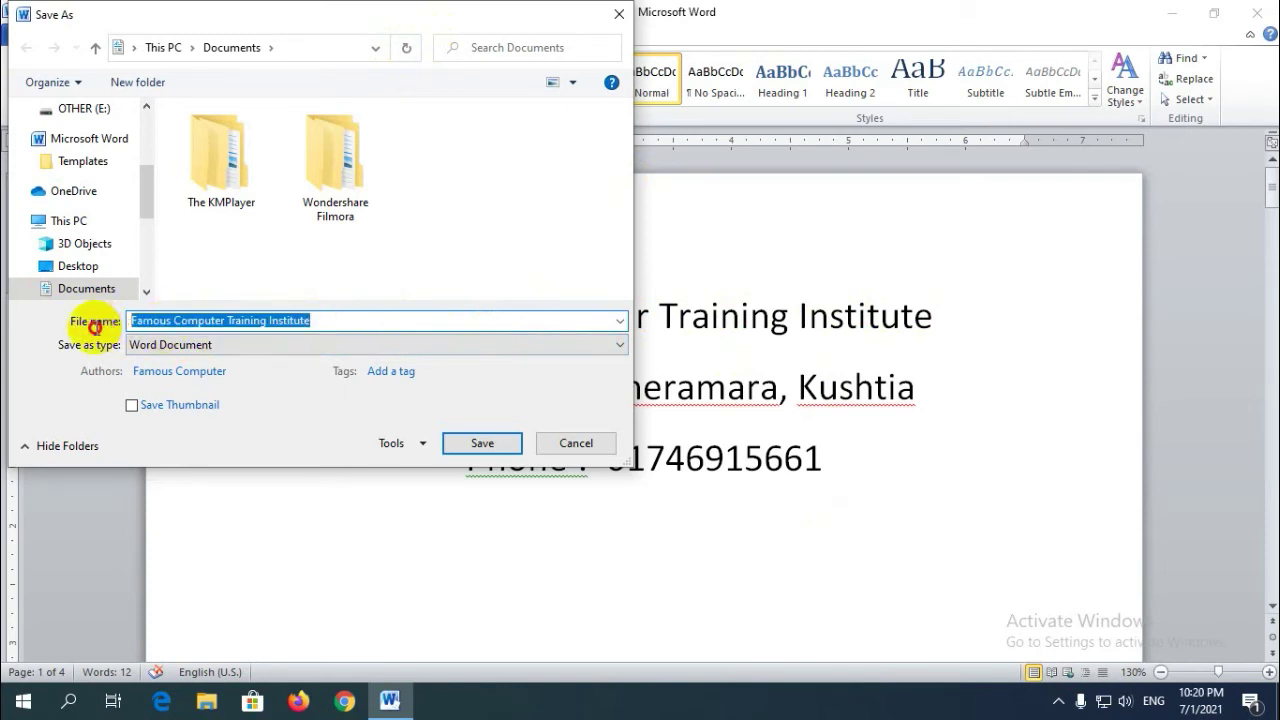
key("BackSpace")
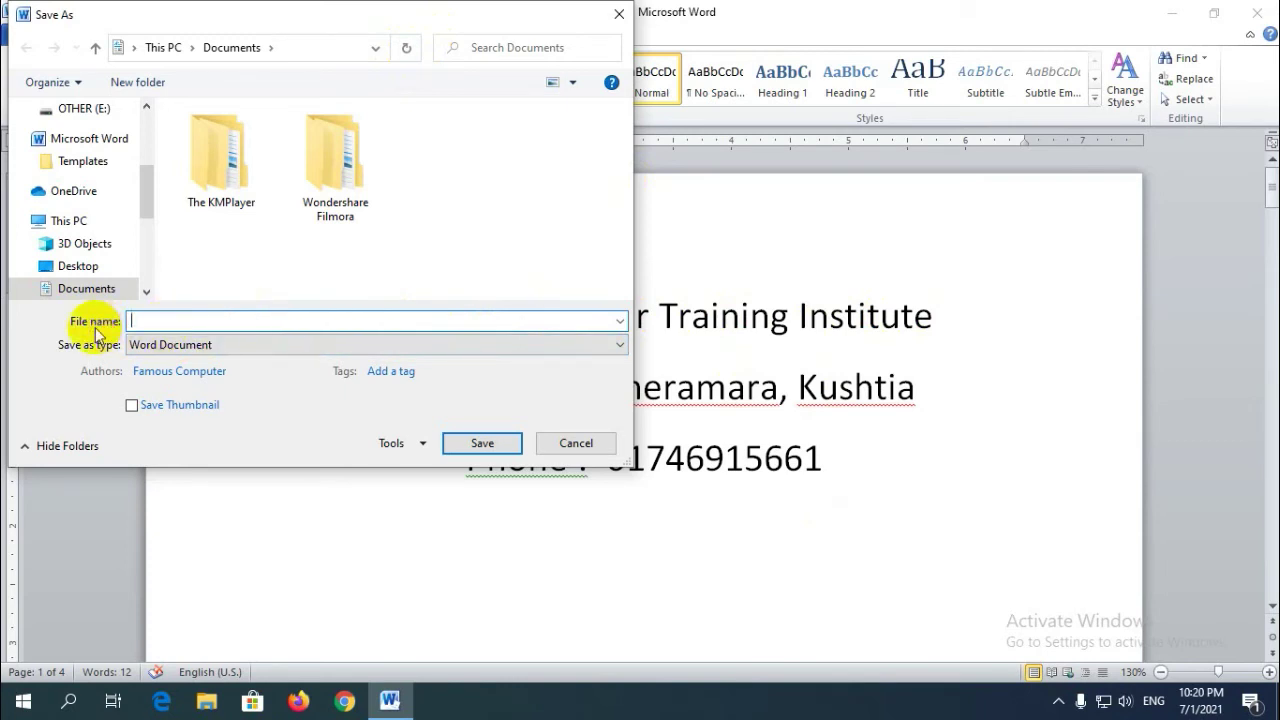
type("Famous Computer Training Institute")
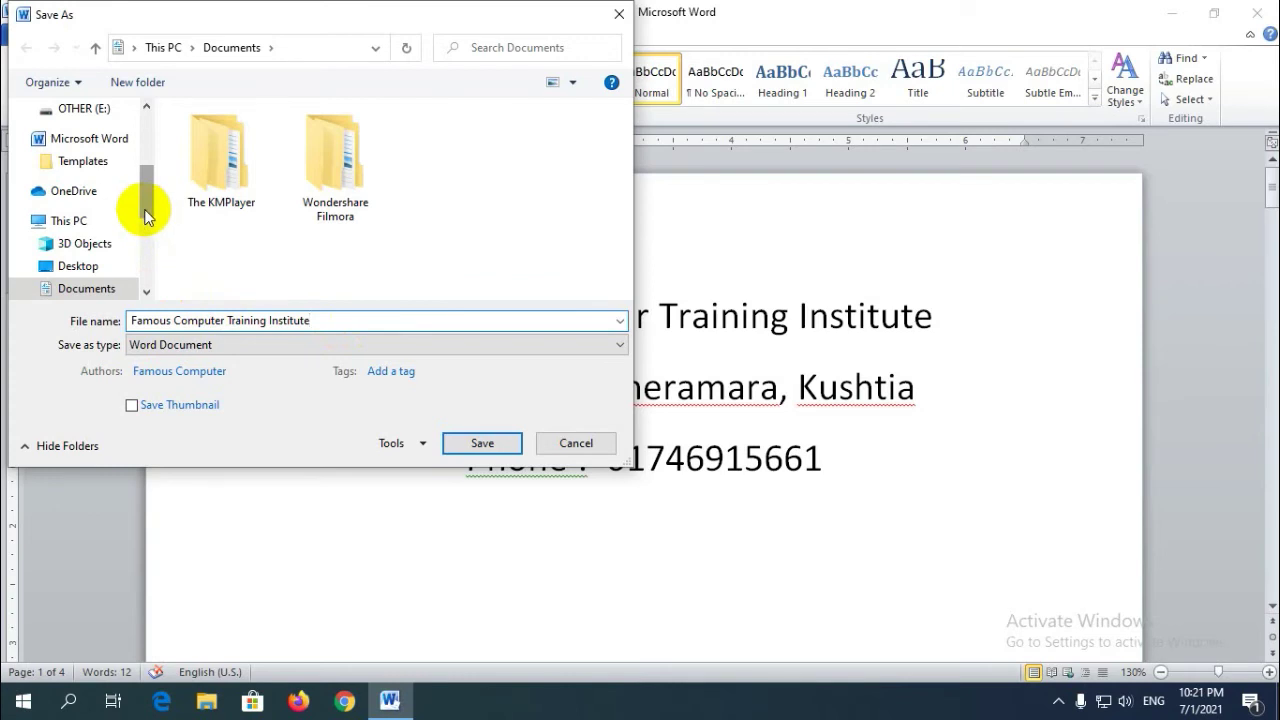
mouse_move(88, 140)
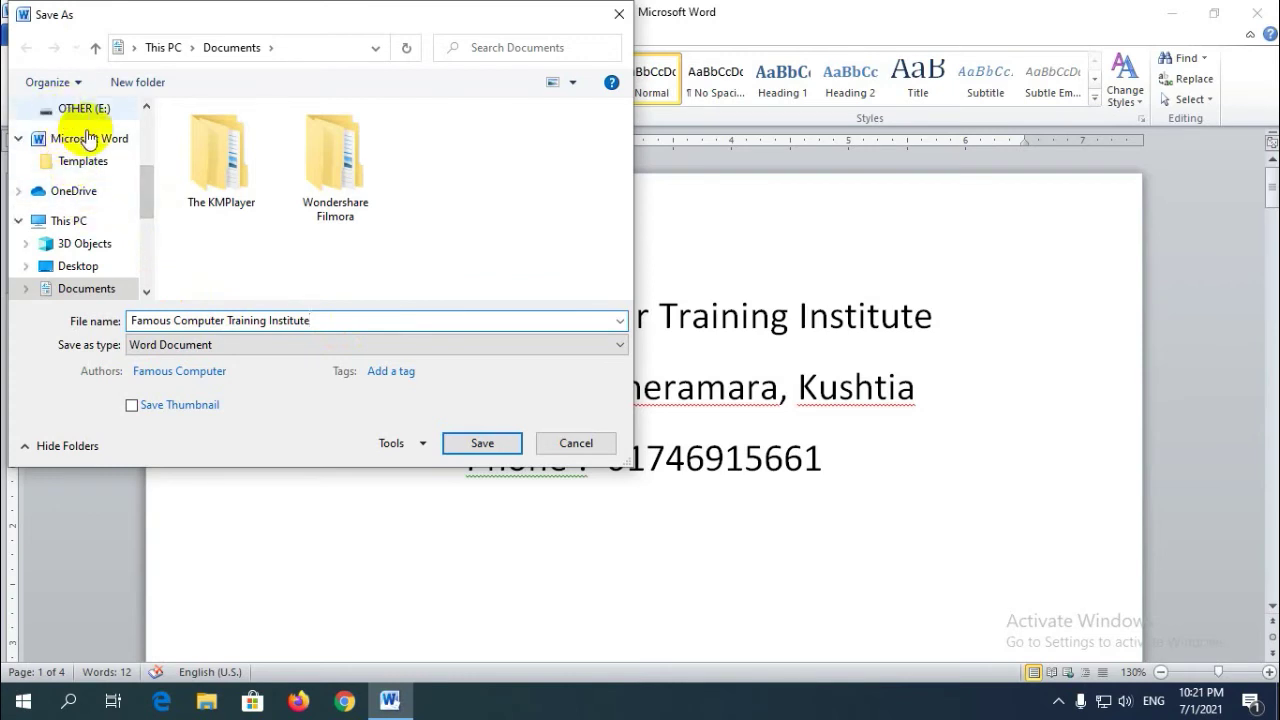
Step: Browse to OTHER (E:), return to Documents, and save as 'Famous Computer Training Institute'
left_click_drag(147, 180, 148, 138)
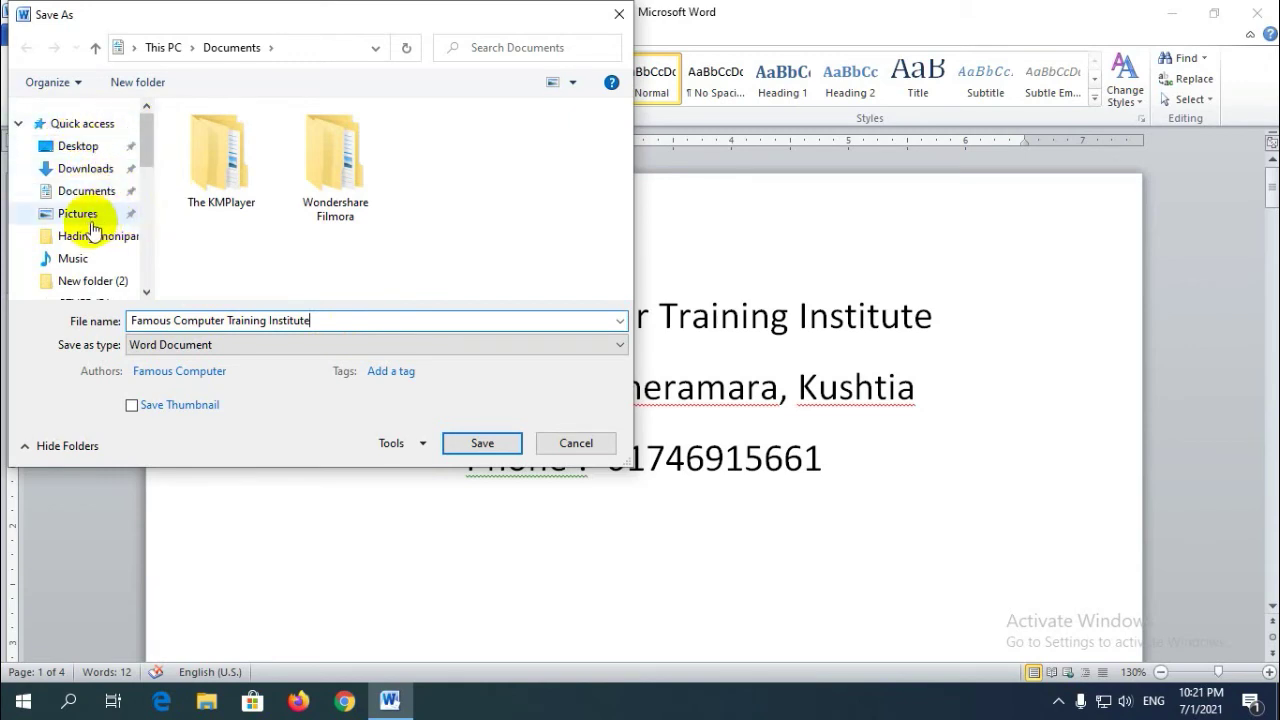
left_click_drag(146, 140, 147, 203)
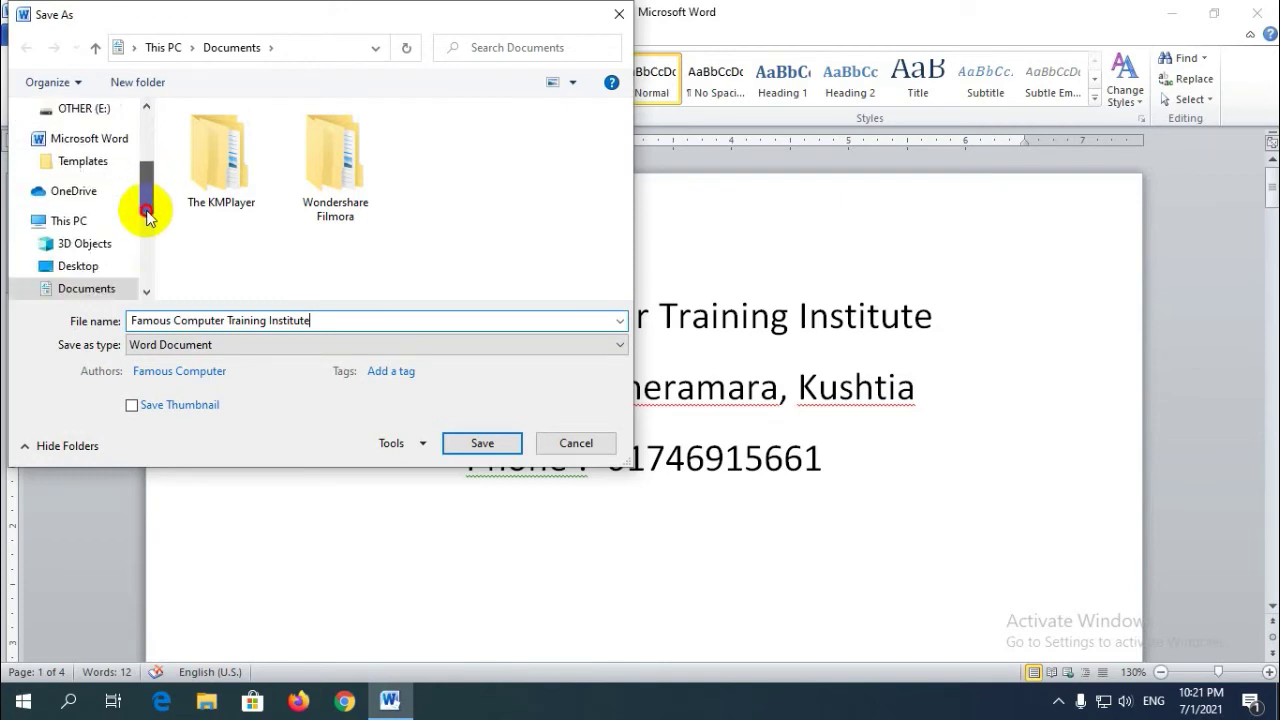
left_click_drag(147, 203, 145, 265)
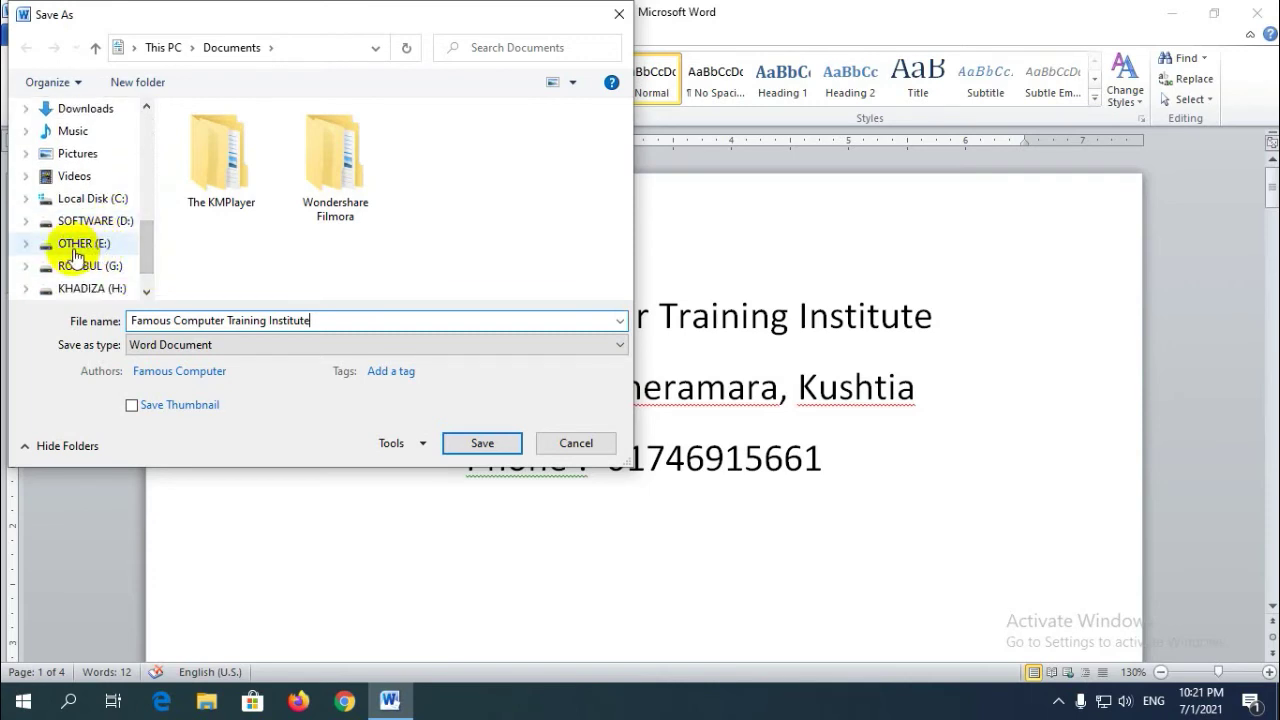
scroll(88, 268, "down", 1)
scroll(88, 276, "up", 1)
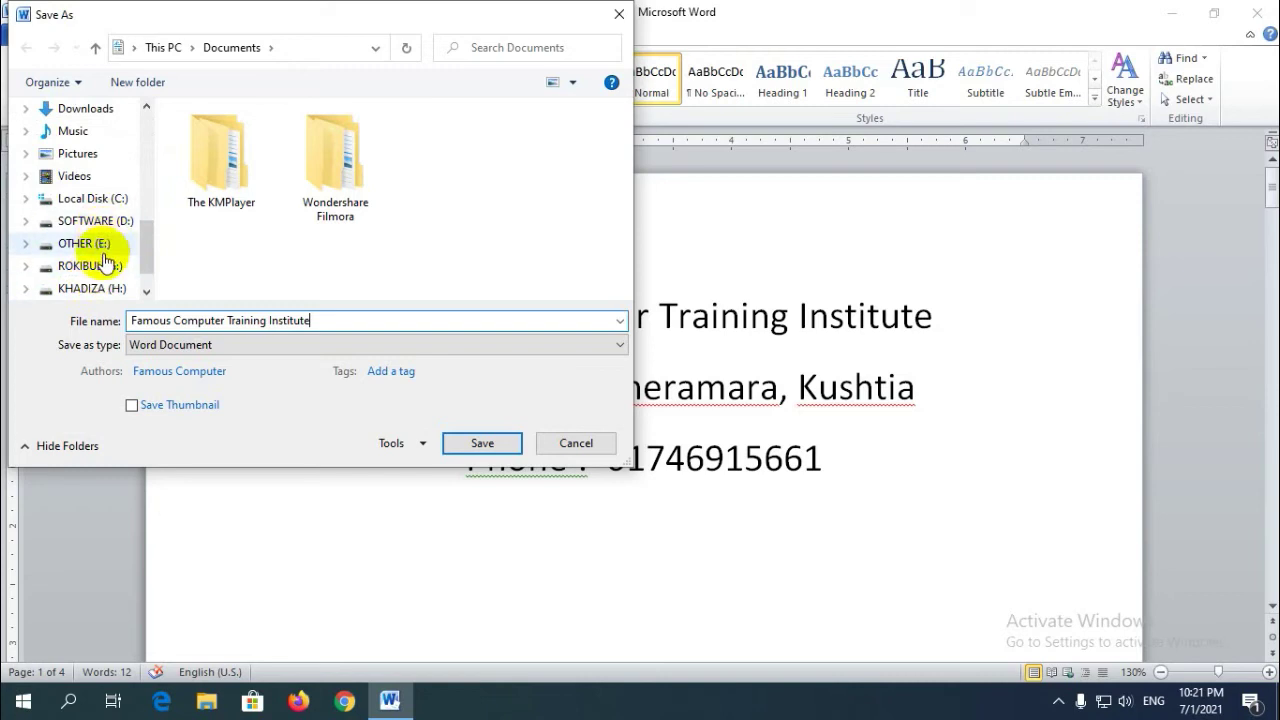
left_click(100, 248)
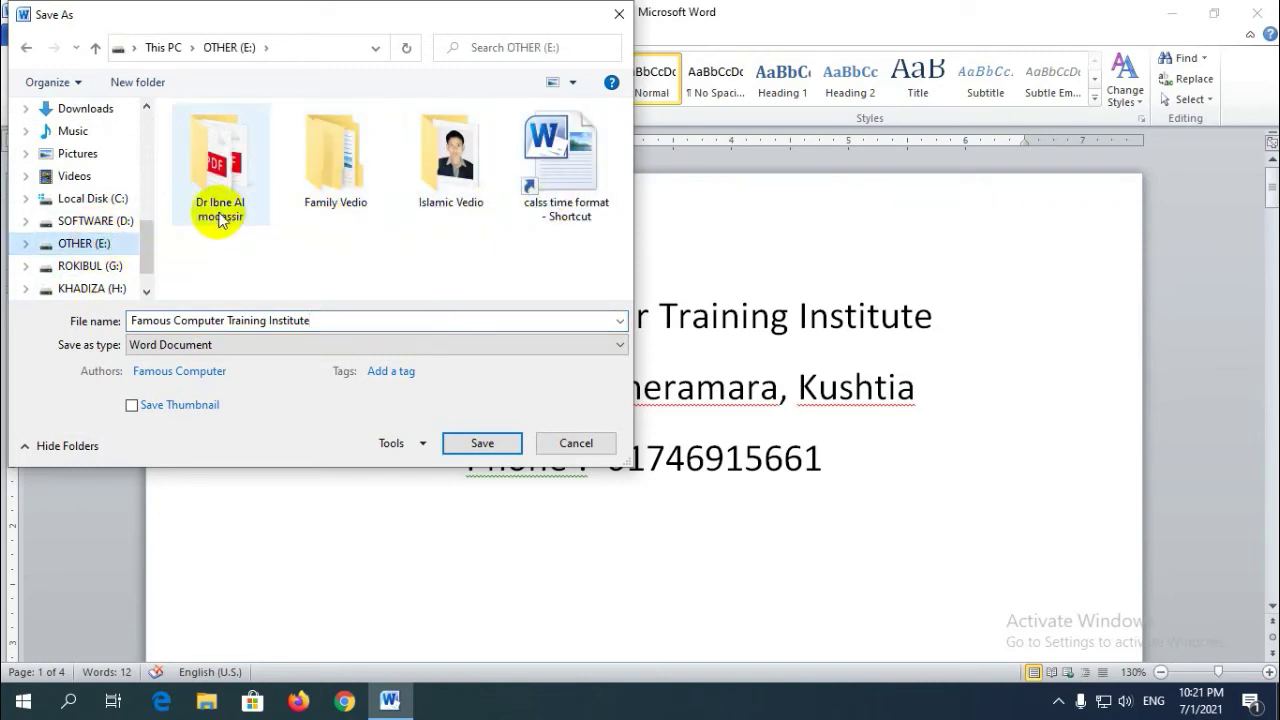
left_click_drag(145, 240, 147, 192)
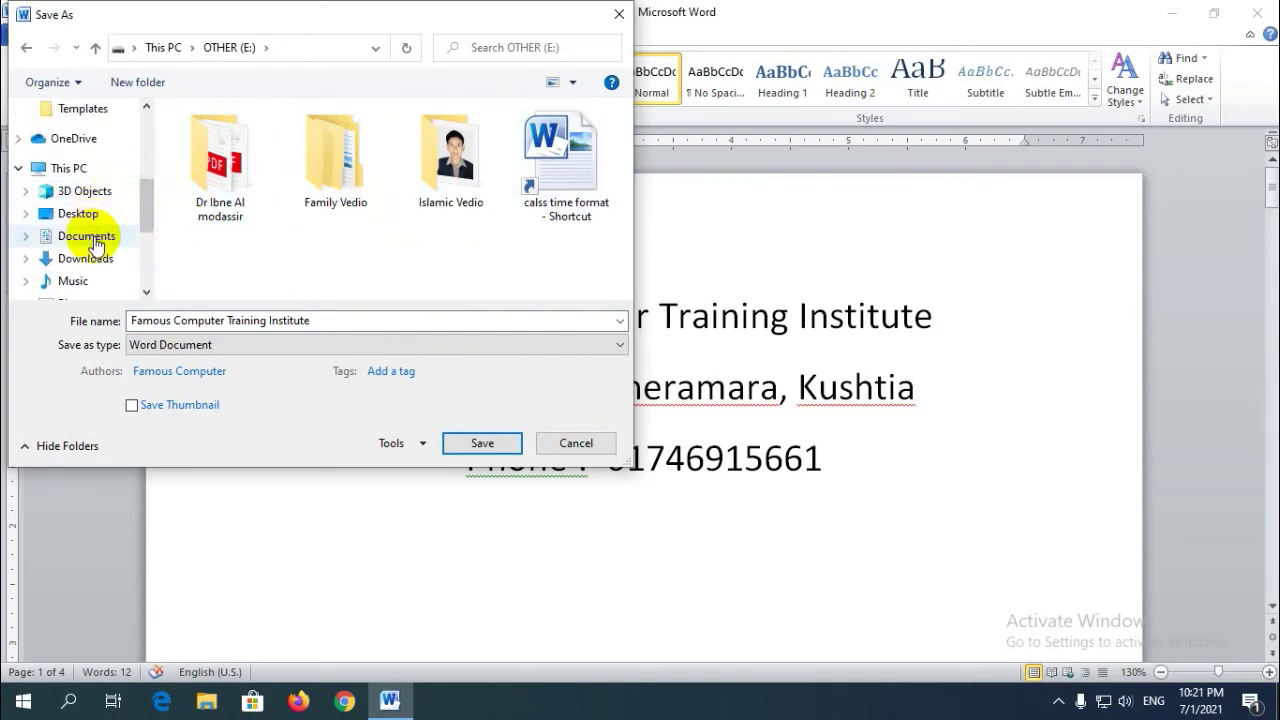
left_click(97, 245)
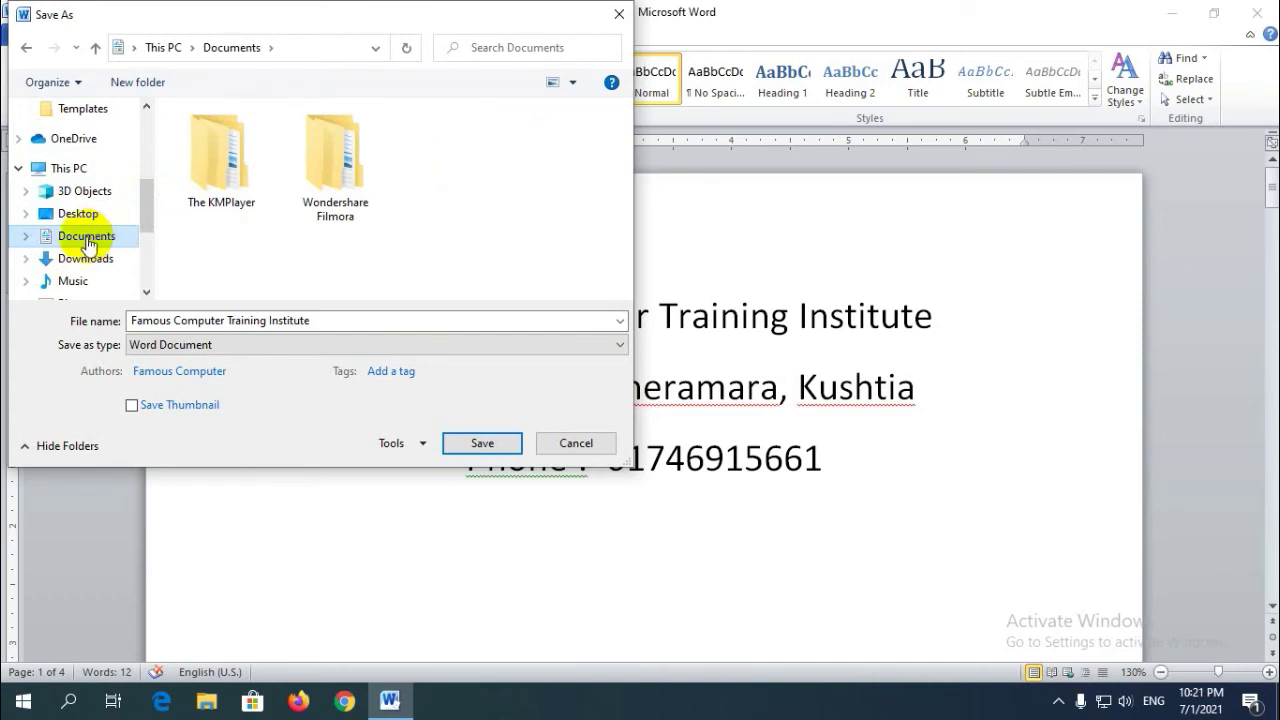
left_click(484, 446)
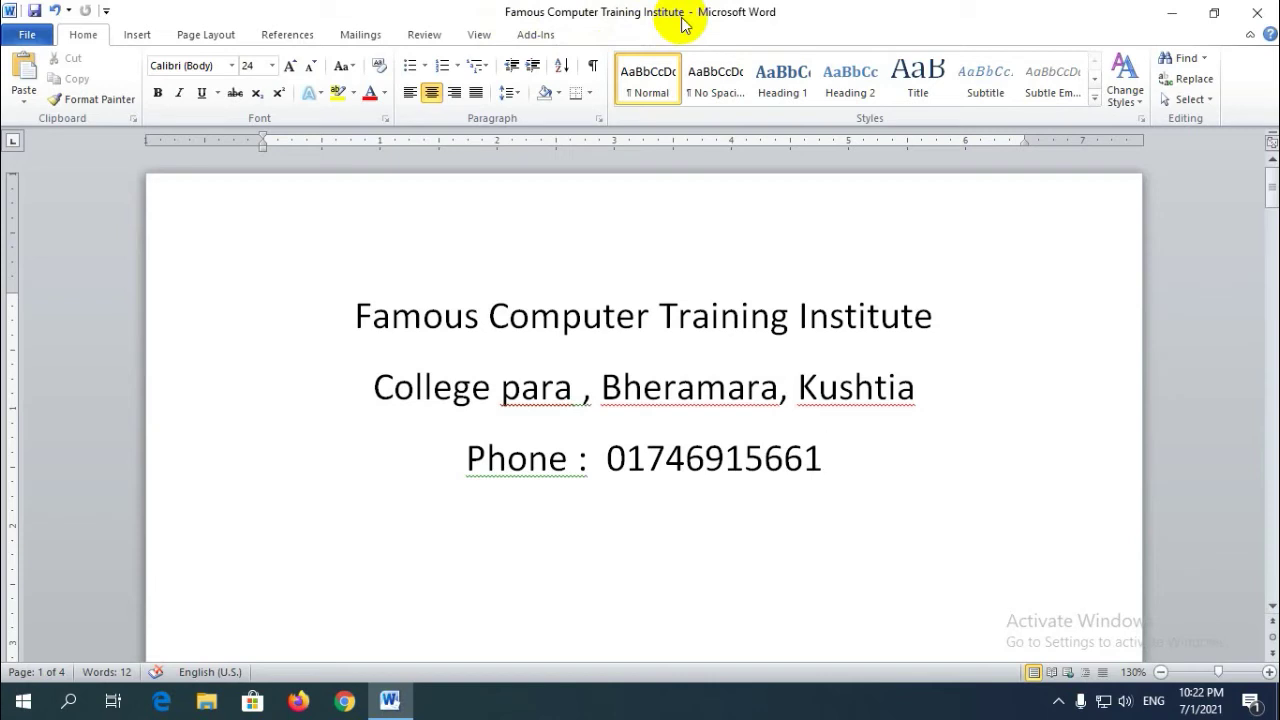
left_click(28, 36)
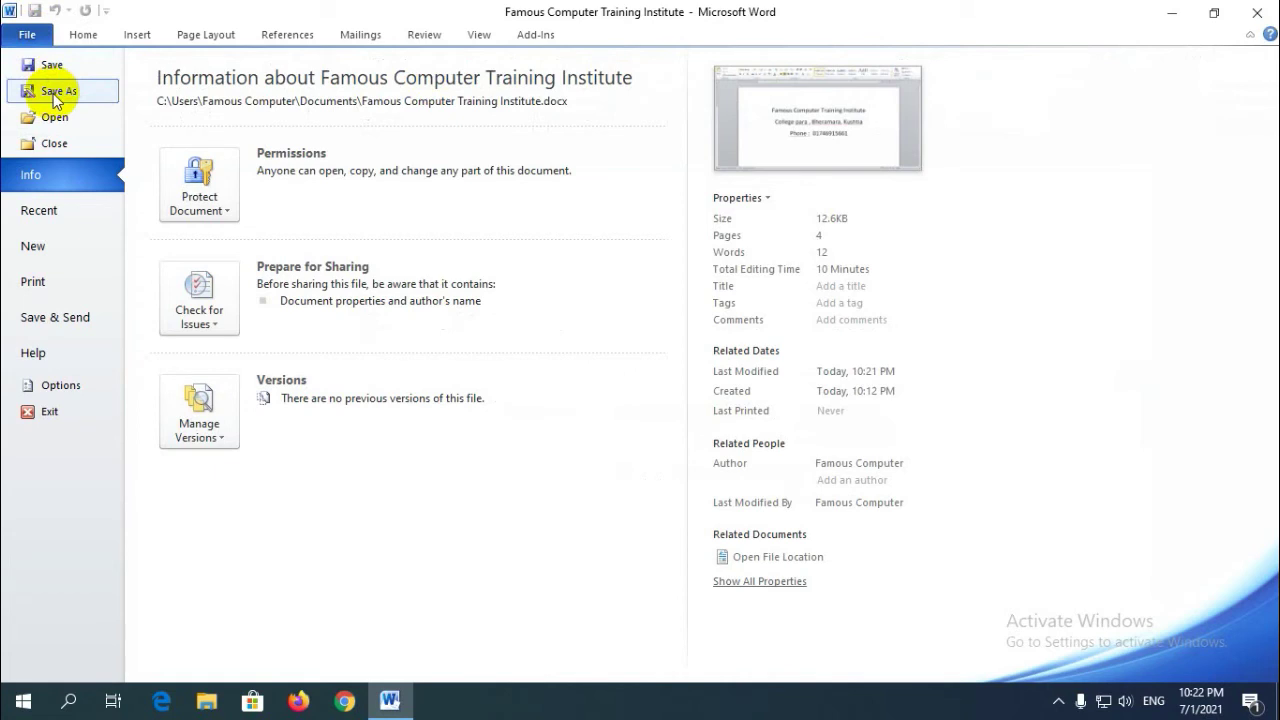
key("Escape")
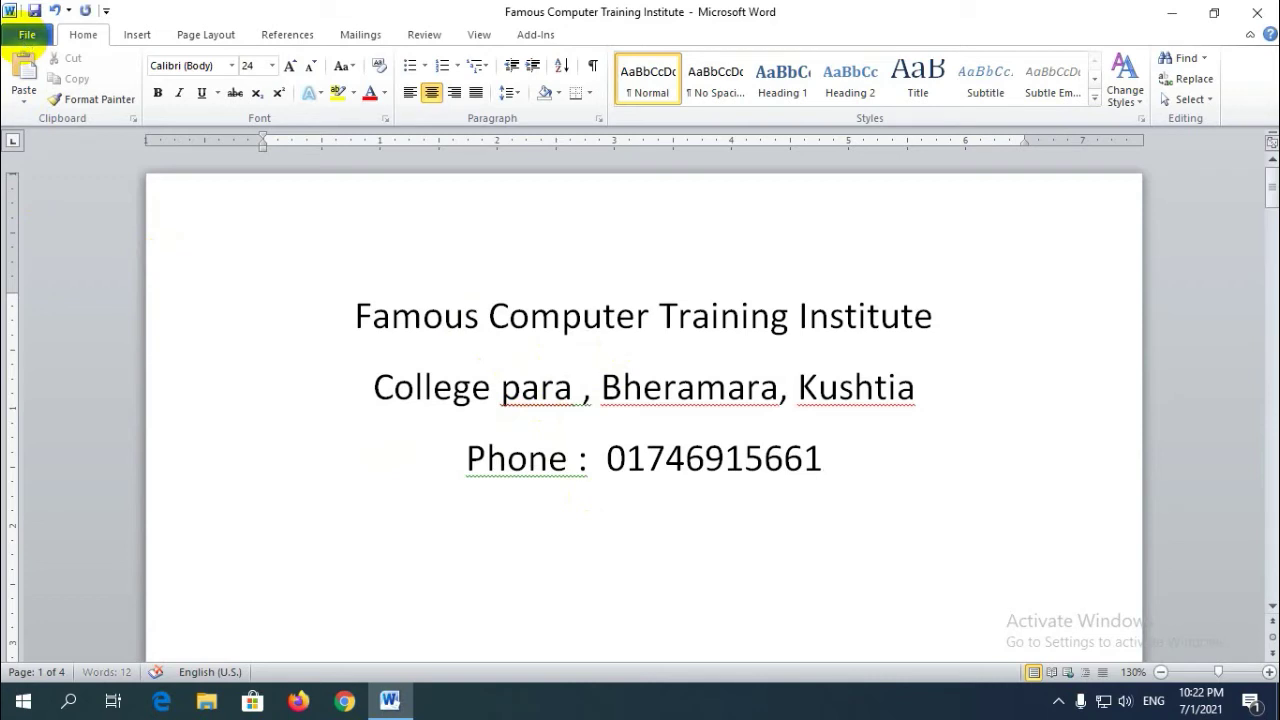
Step: Add a fourth centred line, 'Computer Office Application', below the phone number
key("Return")
type("C")
type("omputer ")
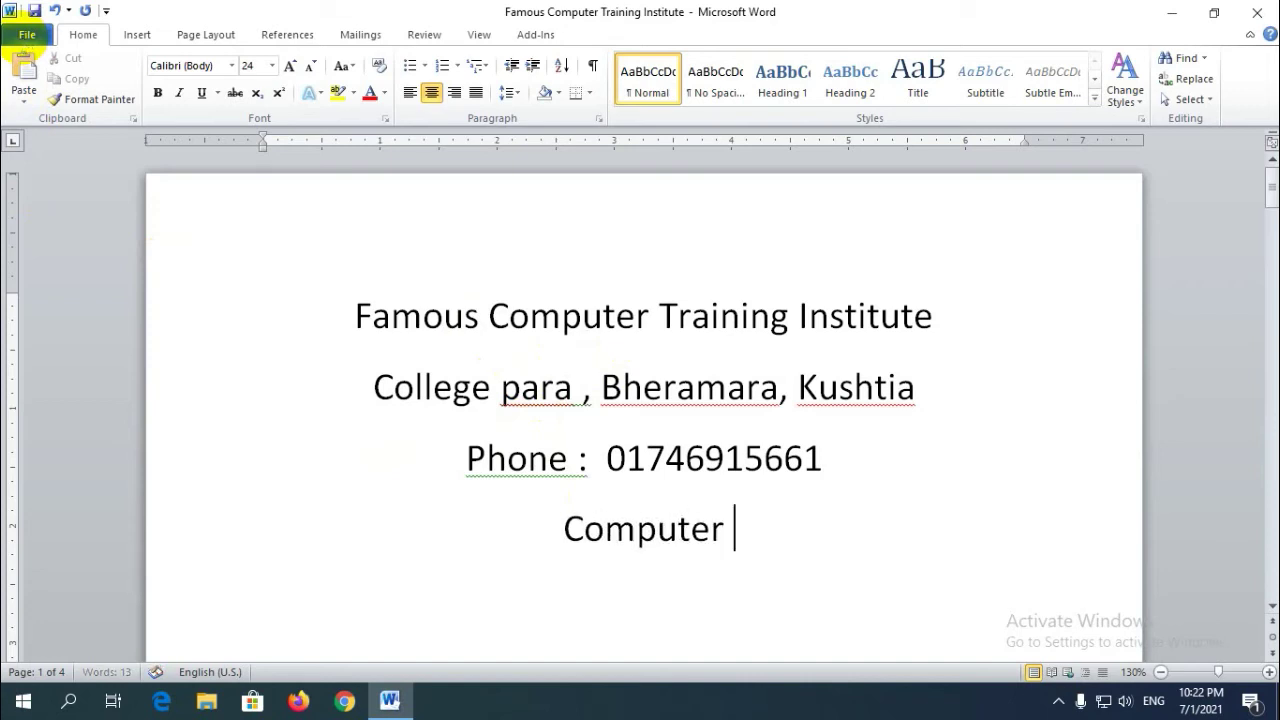
type("Office A")
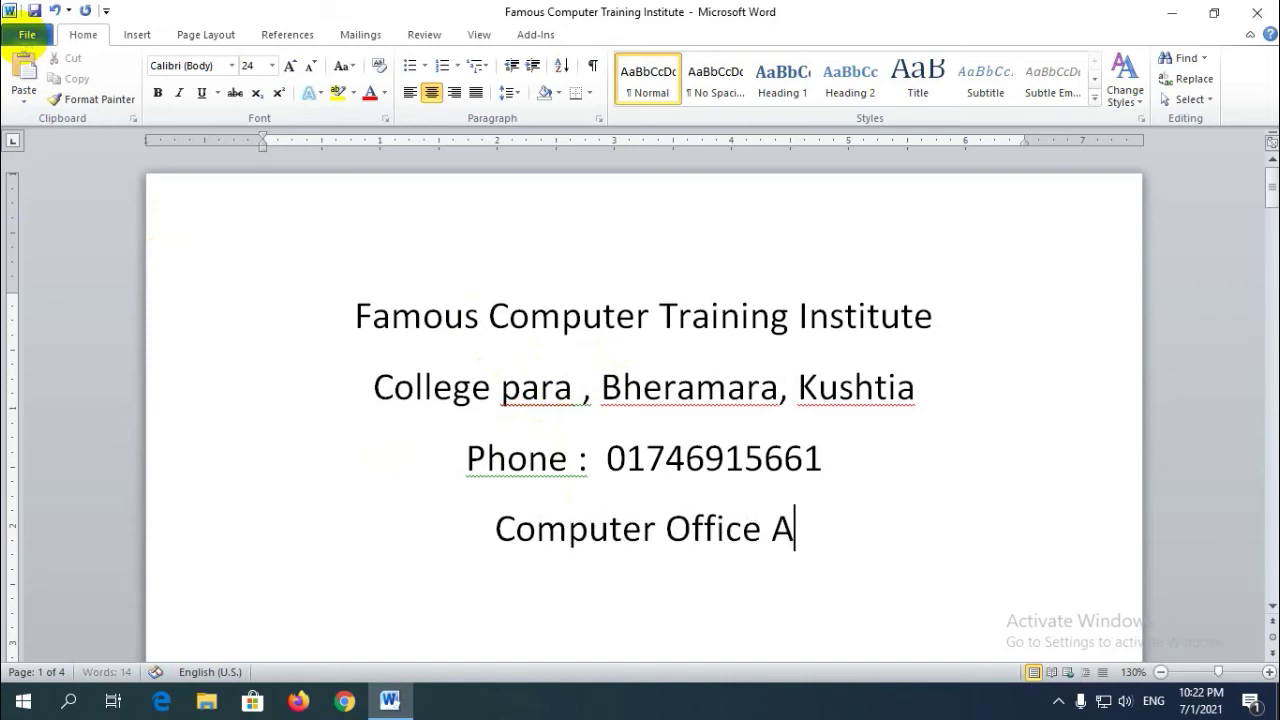
type("pplication")
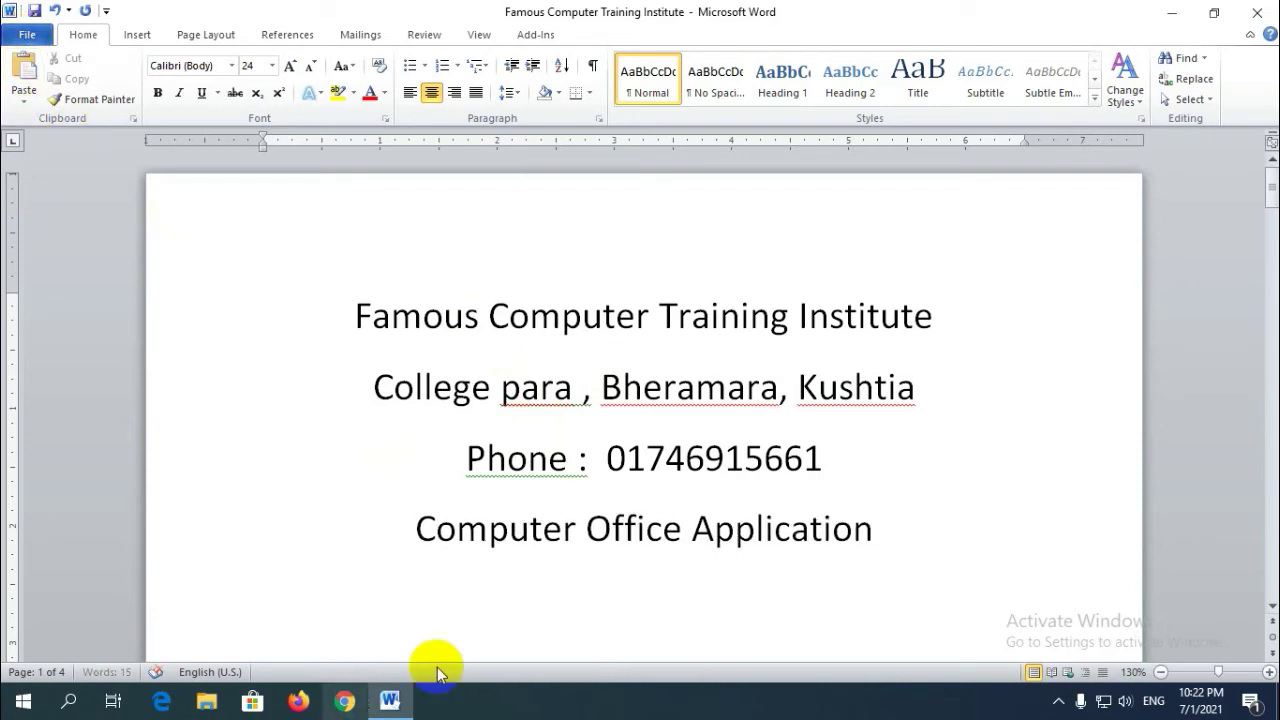
left_click_drag(414, 528, 790, 531)
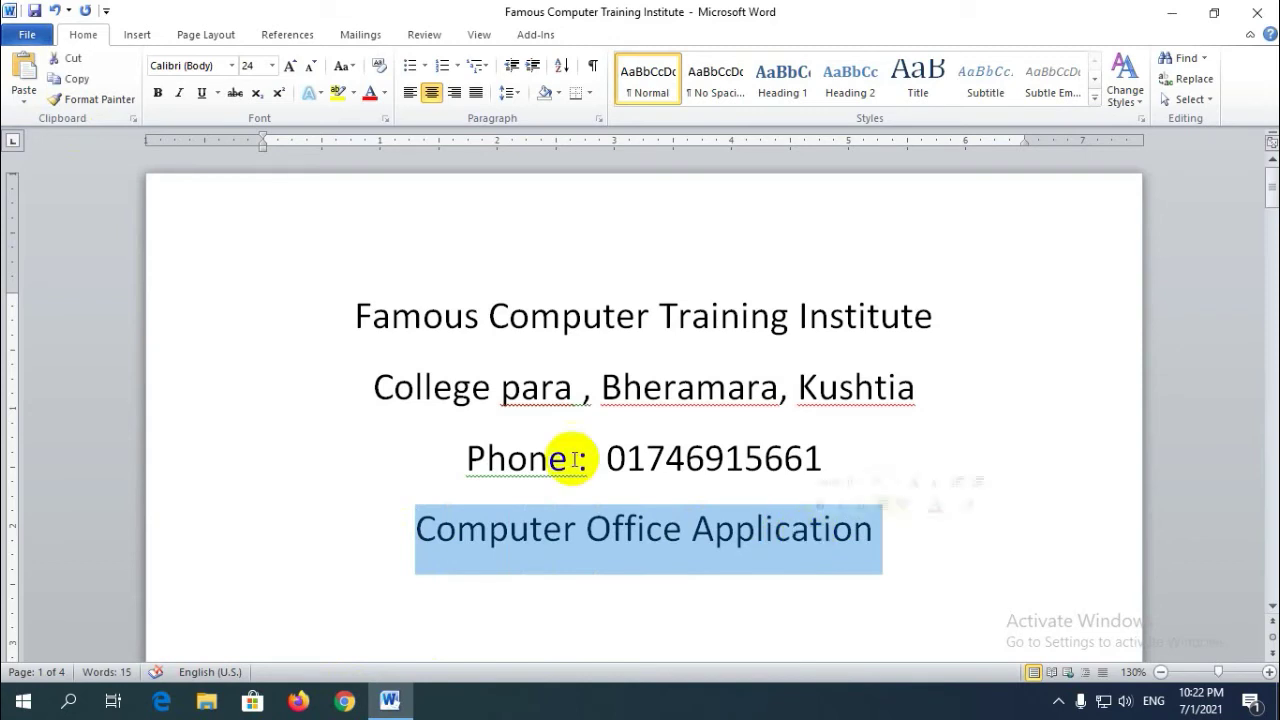
left_click(518, 390)
Step: Select the first three lines and the new line to check the centring
left_click(340, 316)
left_click_drag(395, 318, 851, 449)
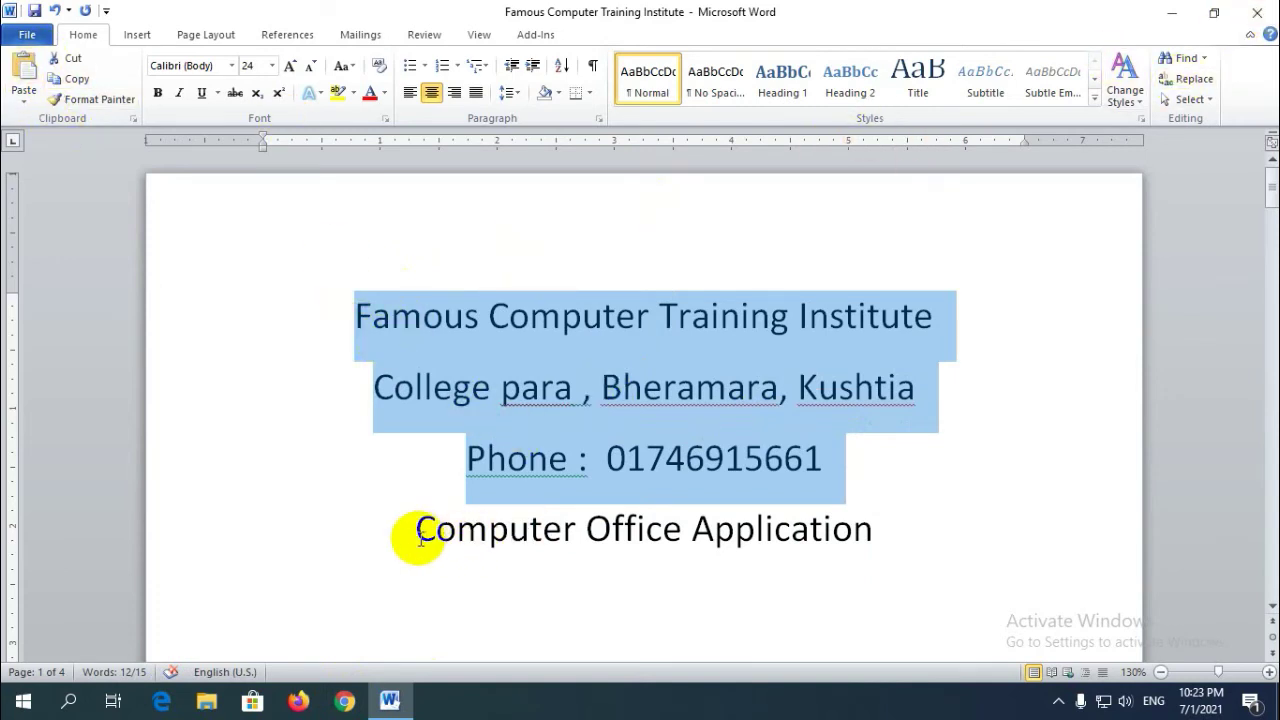
left_click_drag(419, 537, 846, 530)
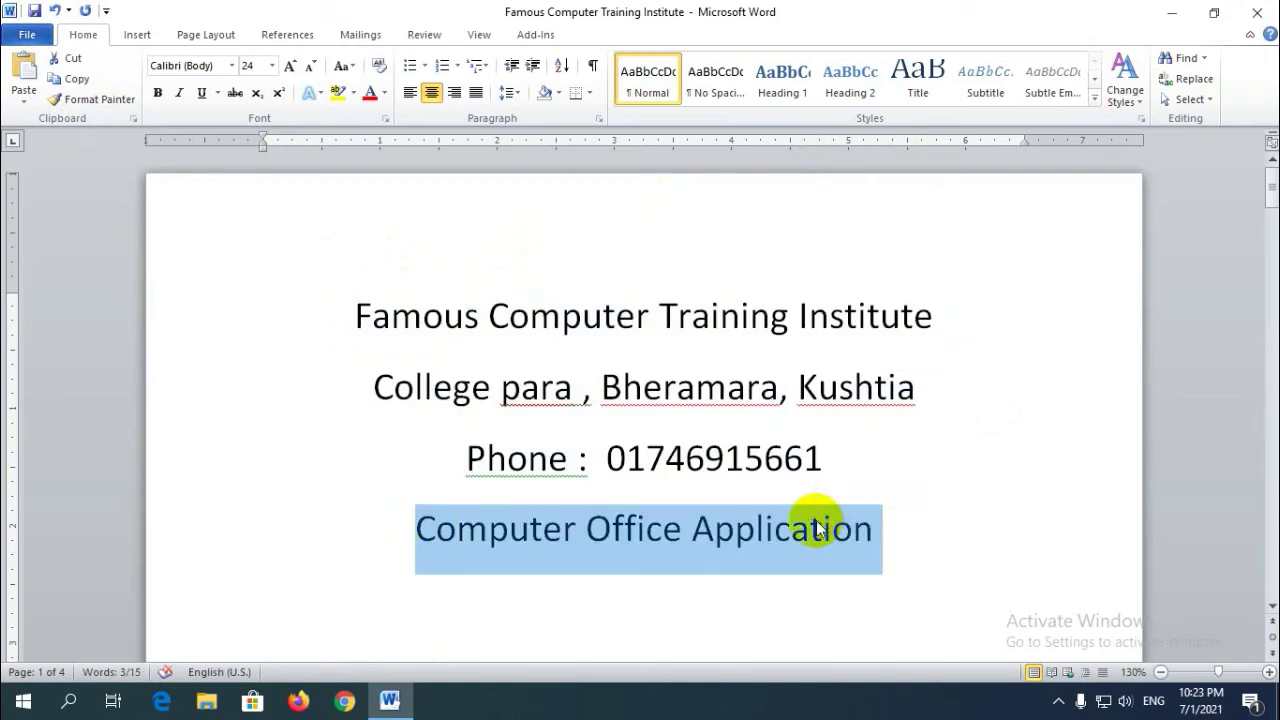
left_click(825, 530)
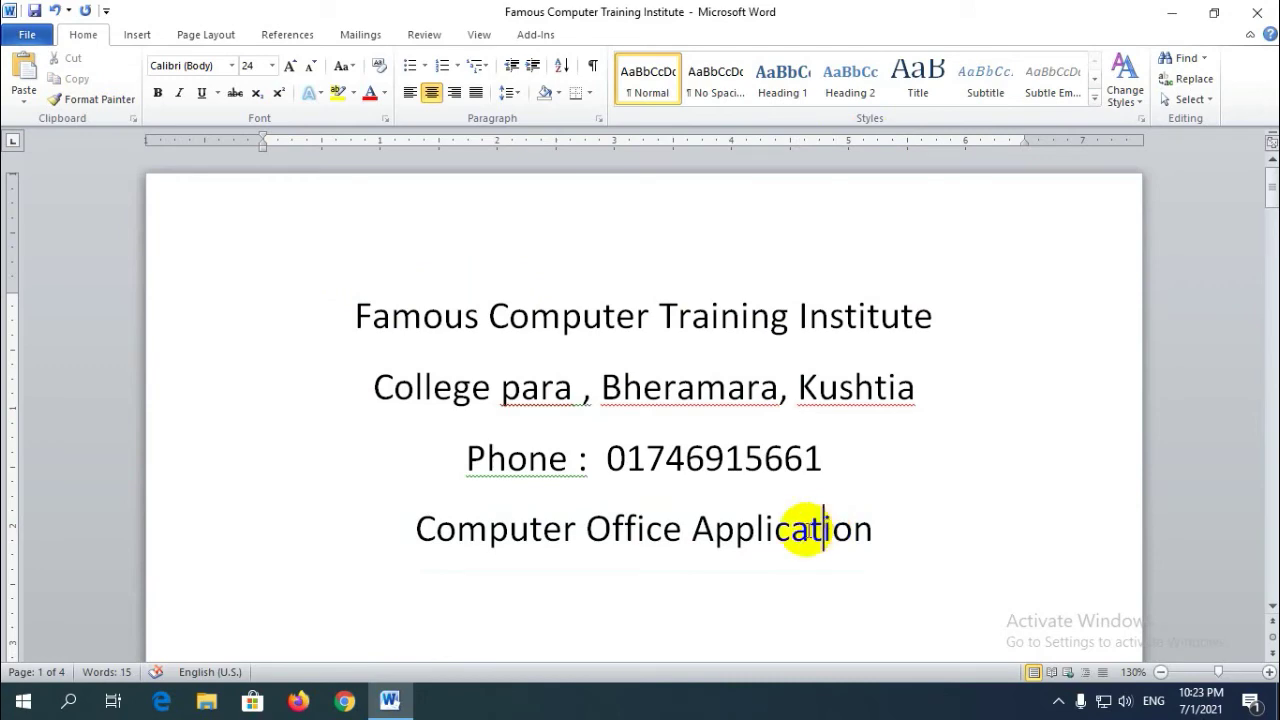
left_click(22, 38)
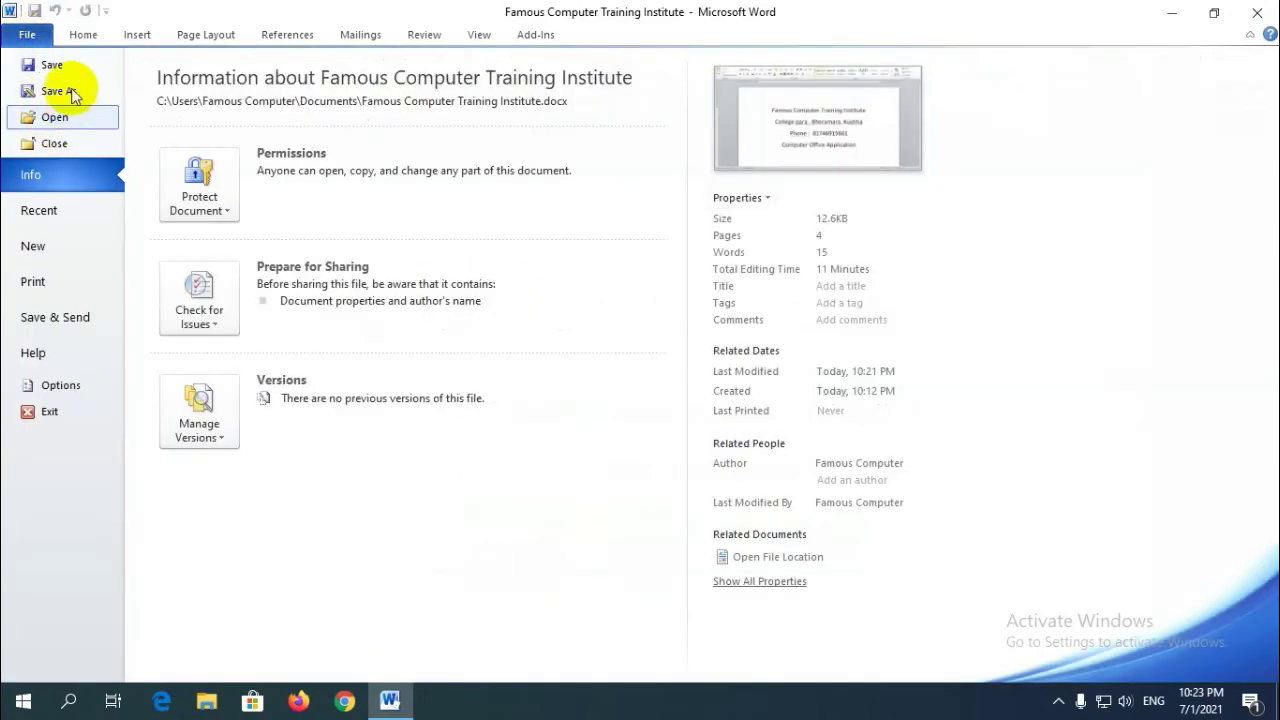
Step: Save the updated four-line letterhead under its existing name
left_click(52, 66)
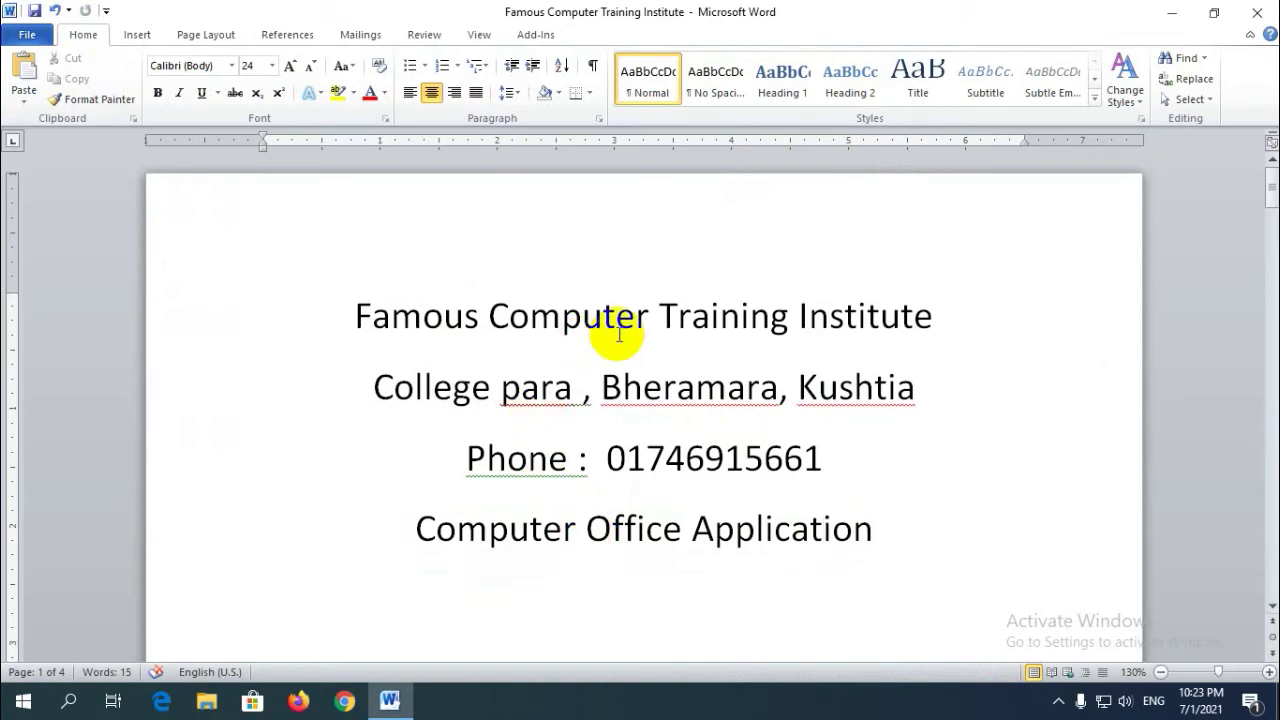
left_click_drag(604, 334, 586, 330)
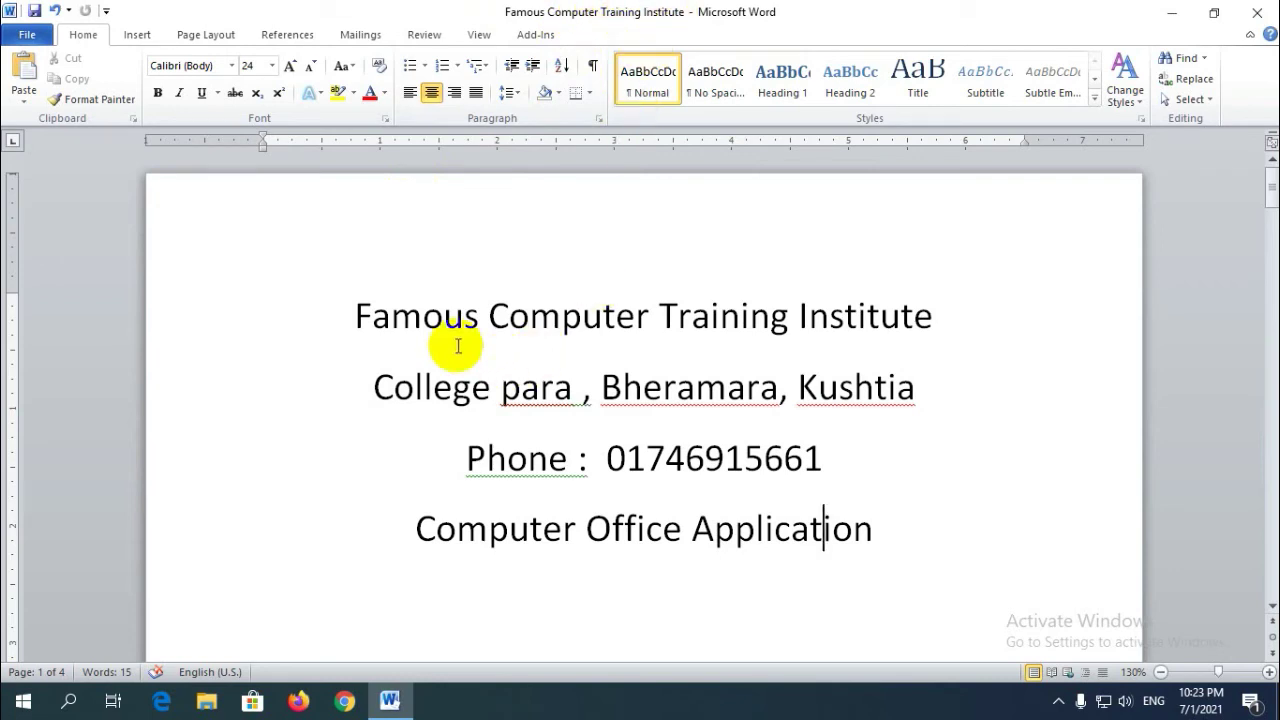
left_click(396, 322)
Step: Select the 'Computer Office Application' line, check the document info, then deselect it
left_click_drag(438, 546, 900, 521)
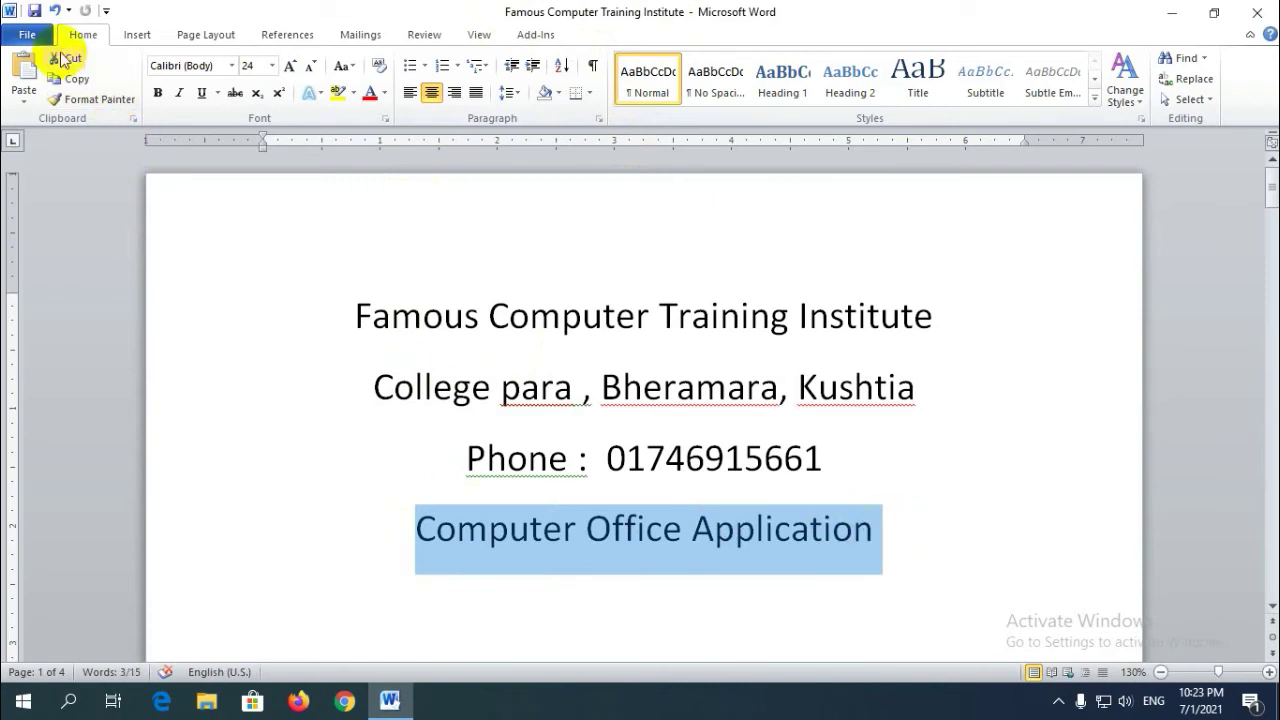
left_click(28, 36)
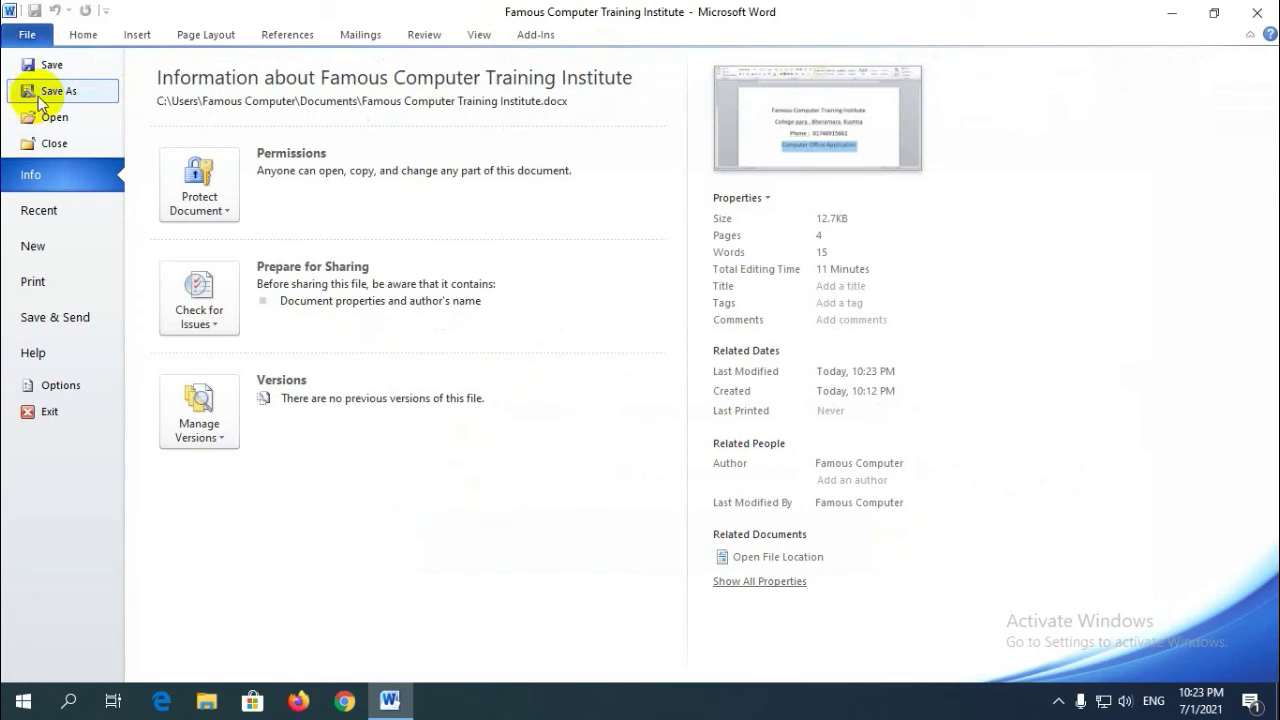
key("Escape")
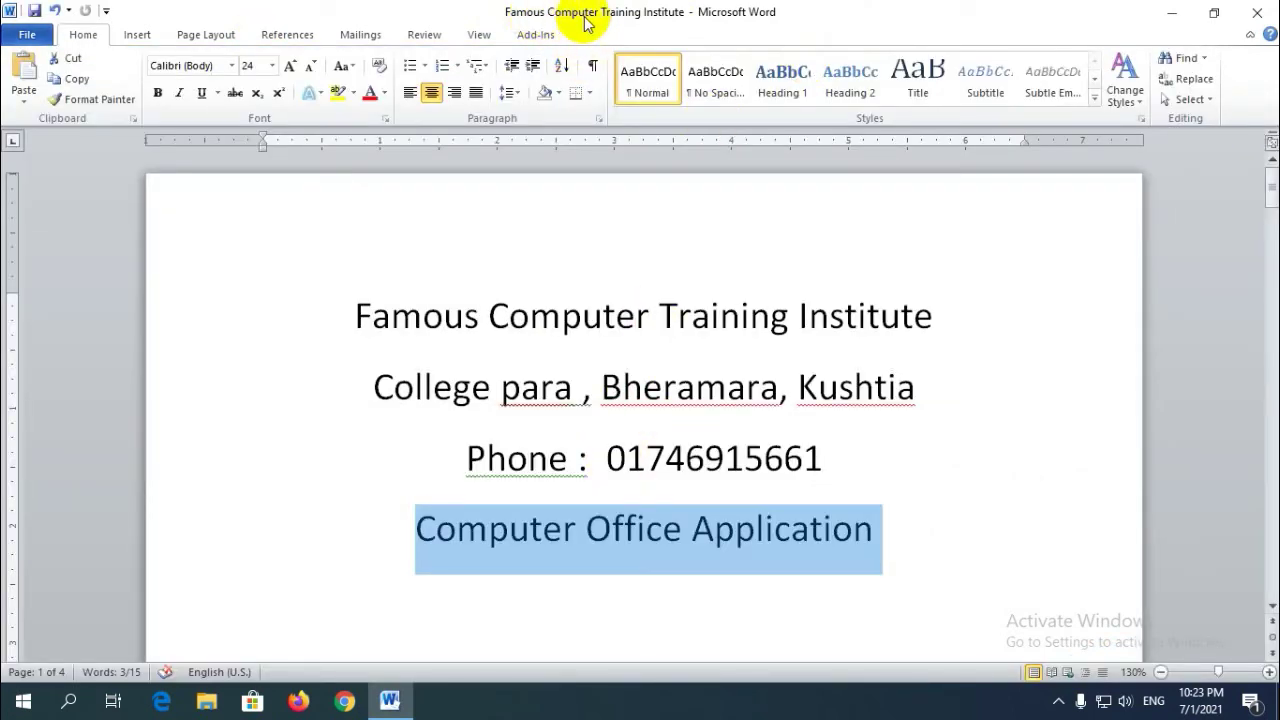
left_click(866, 524)
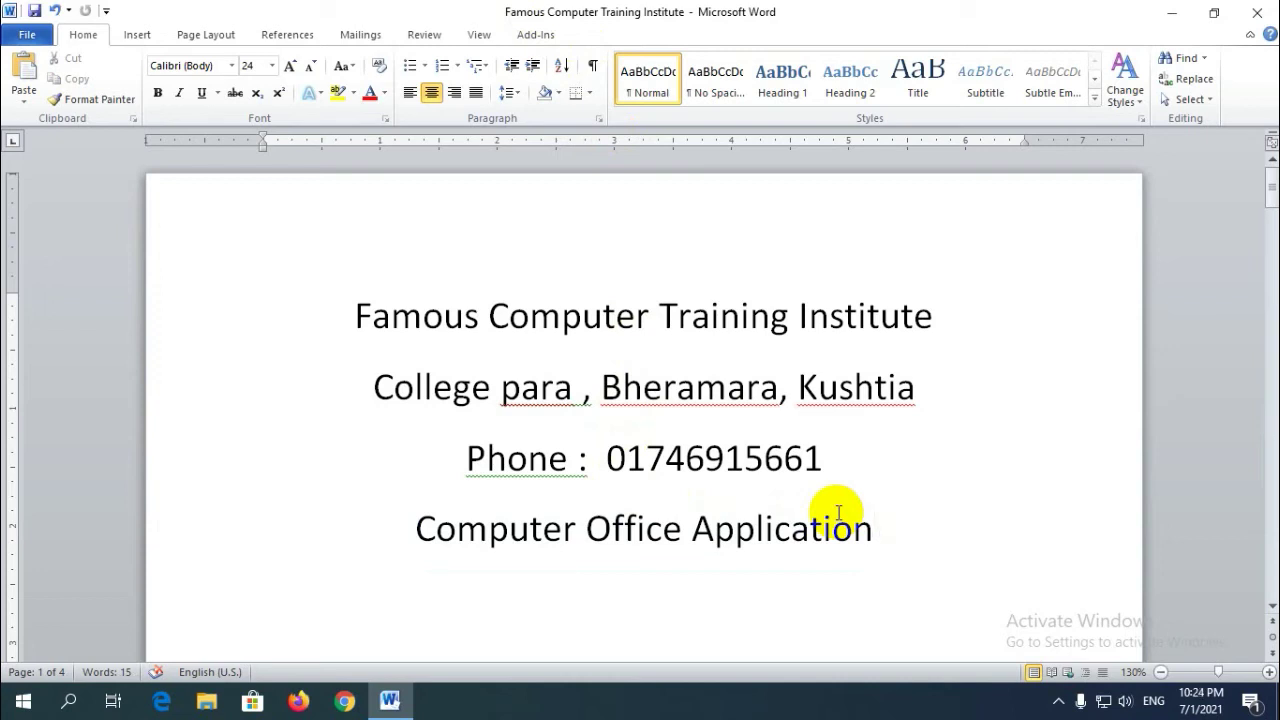
Step: Save a copy of the letterhead with a person's name as the file name
left_click(27, 36)
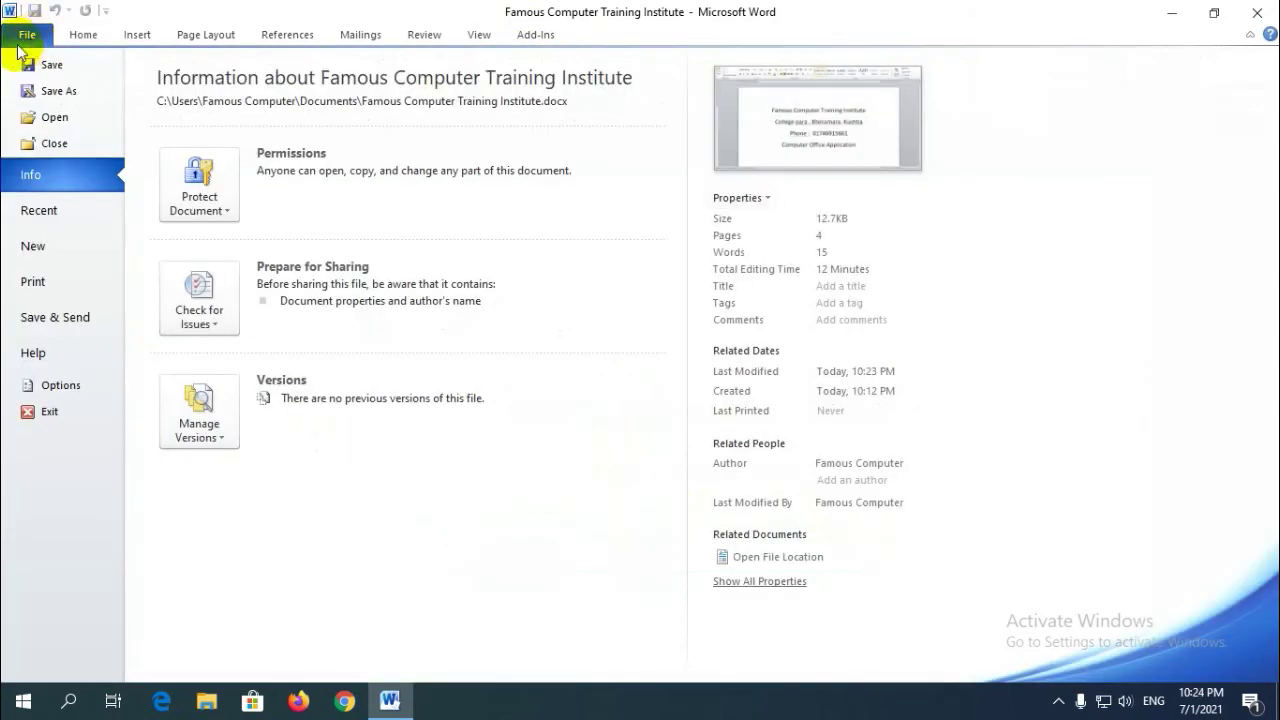
left_click(50, 91)
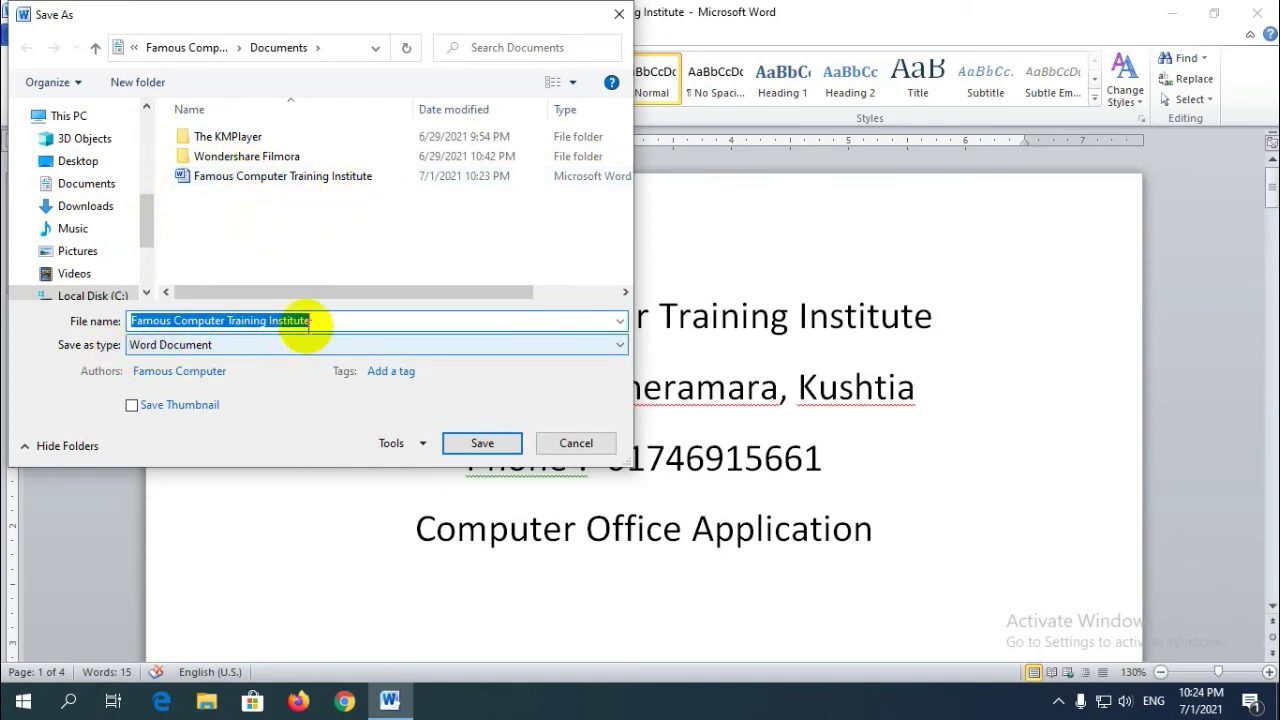
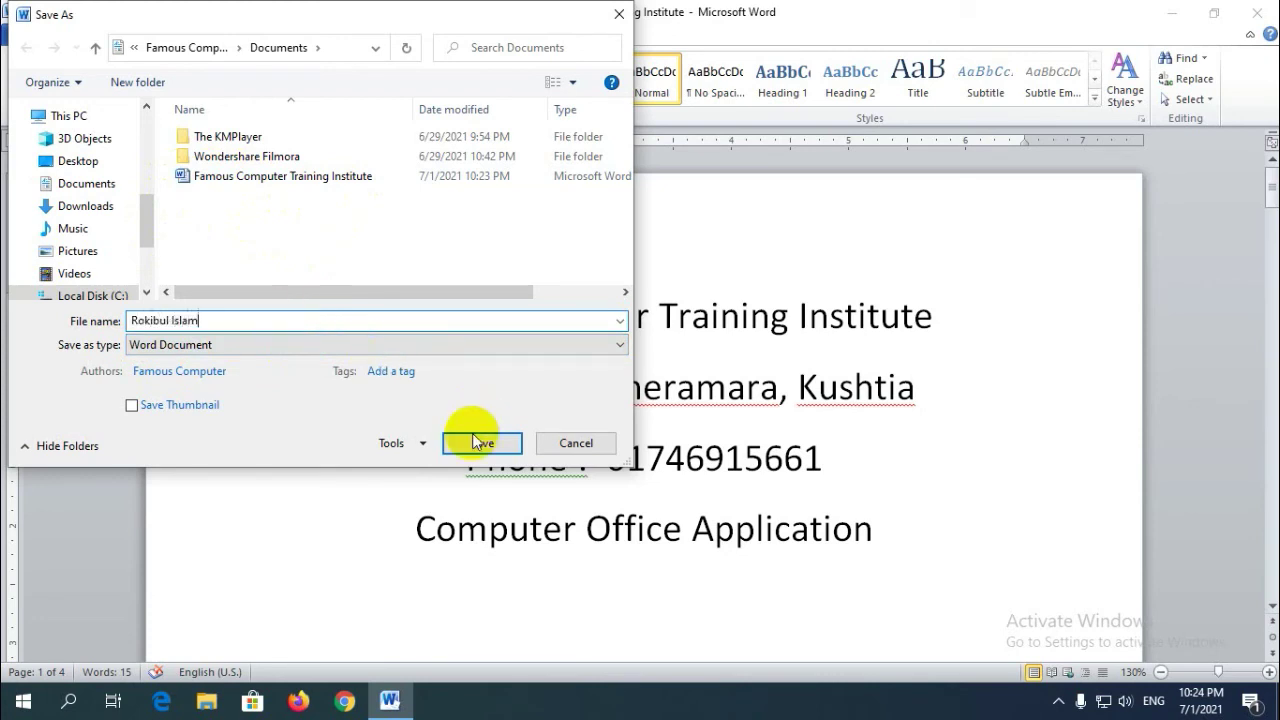
left_click(478, 440)
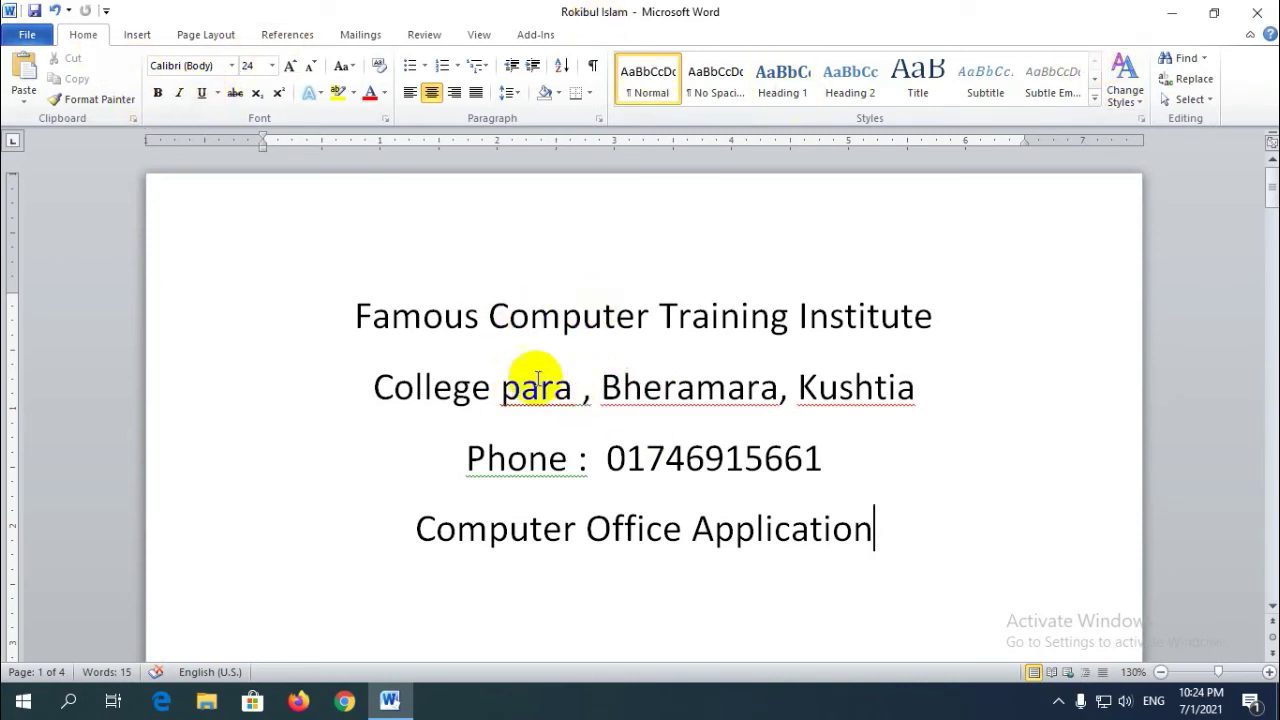
Step: Close the renamed letterhead document from the File menu
left_click(26, 38)
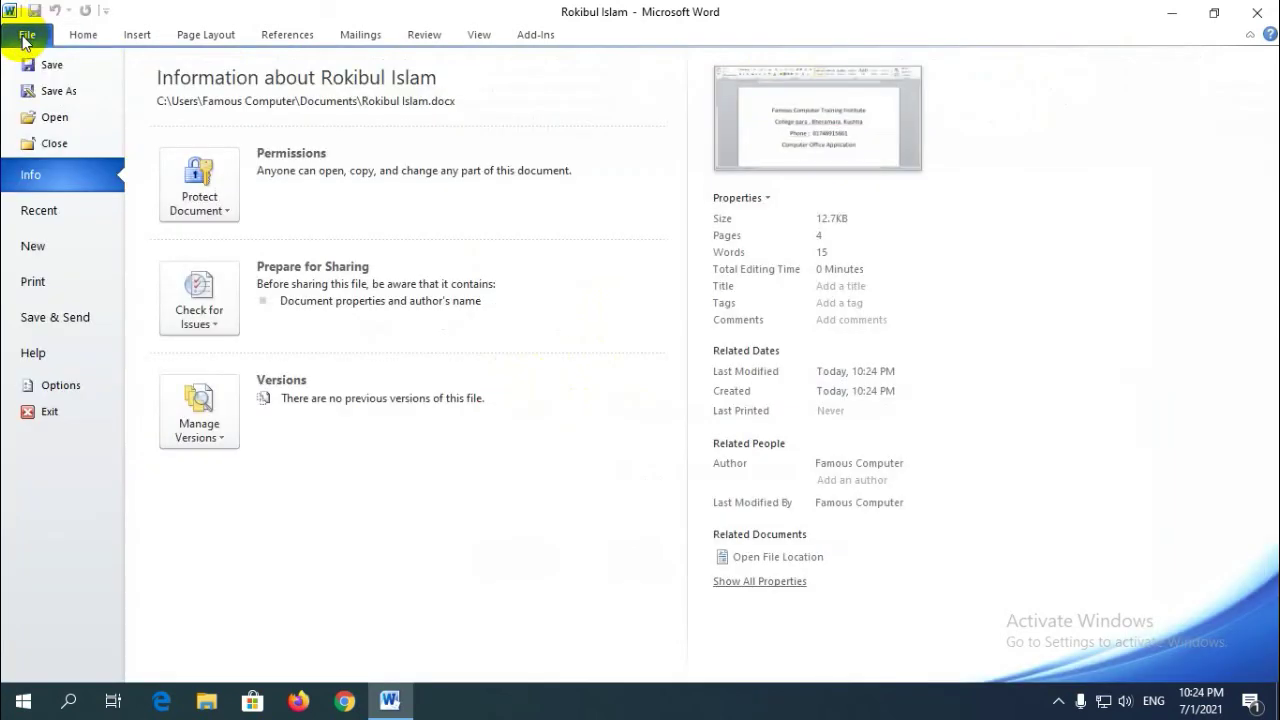
left_click(66, 146)
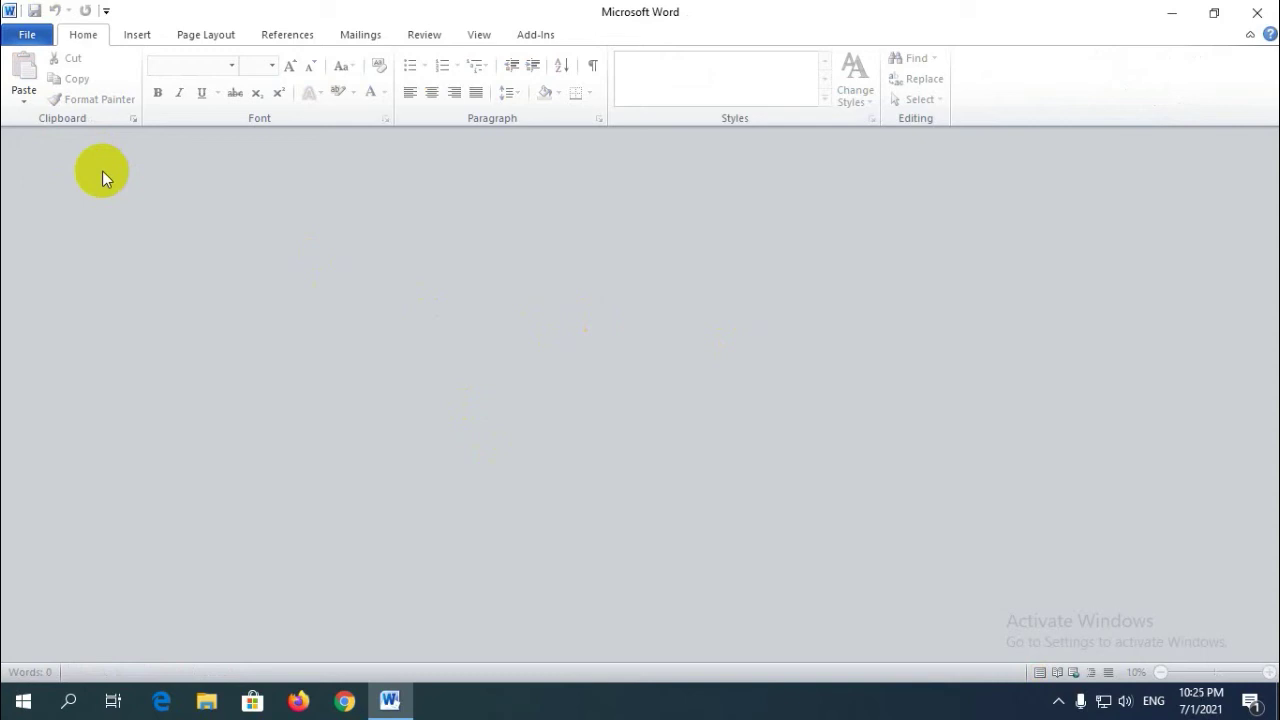
Step: Open 'Famous Computer Training Institute' from the Documents folder
left_click(27, 34)
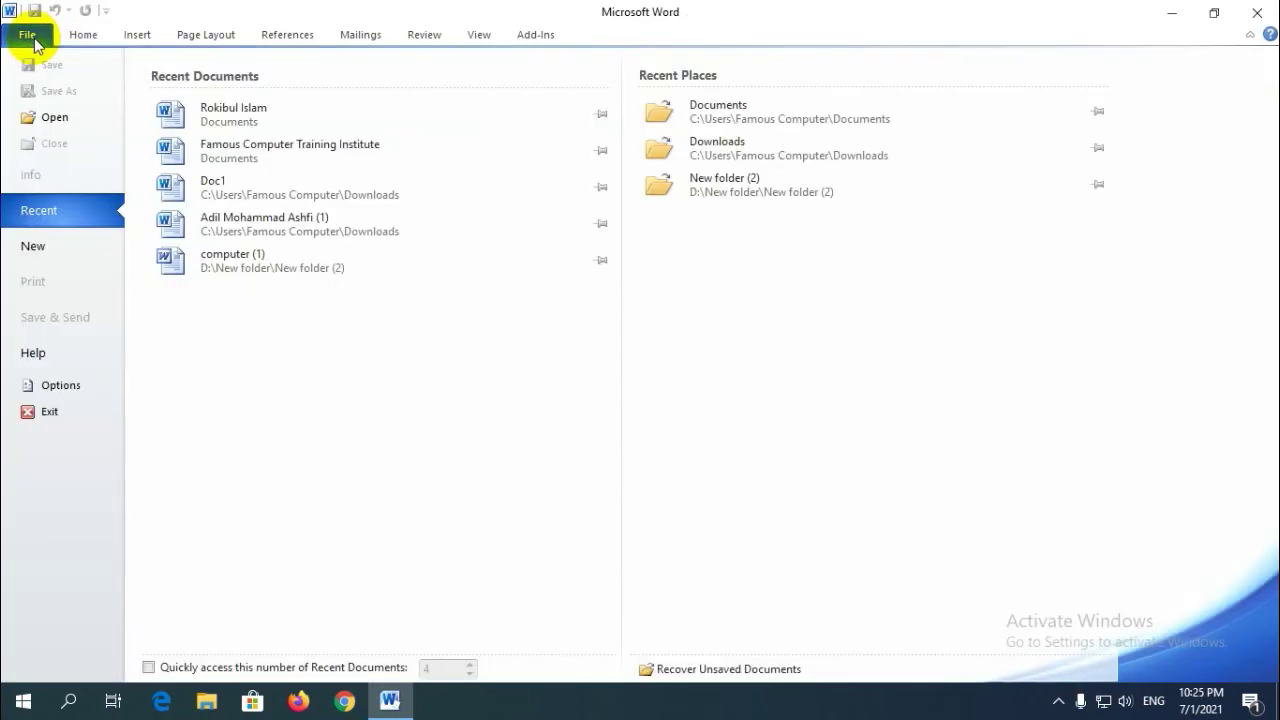
left_click(55, 118)
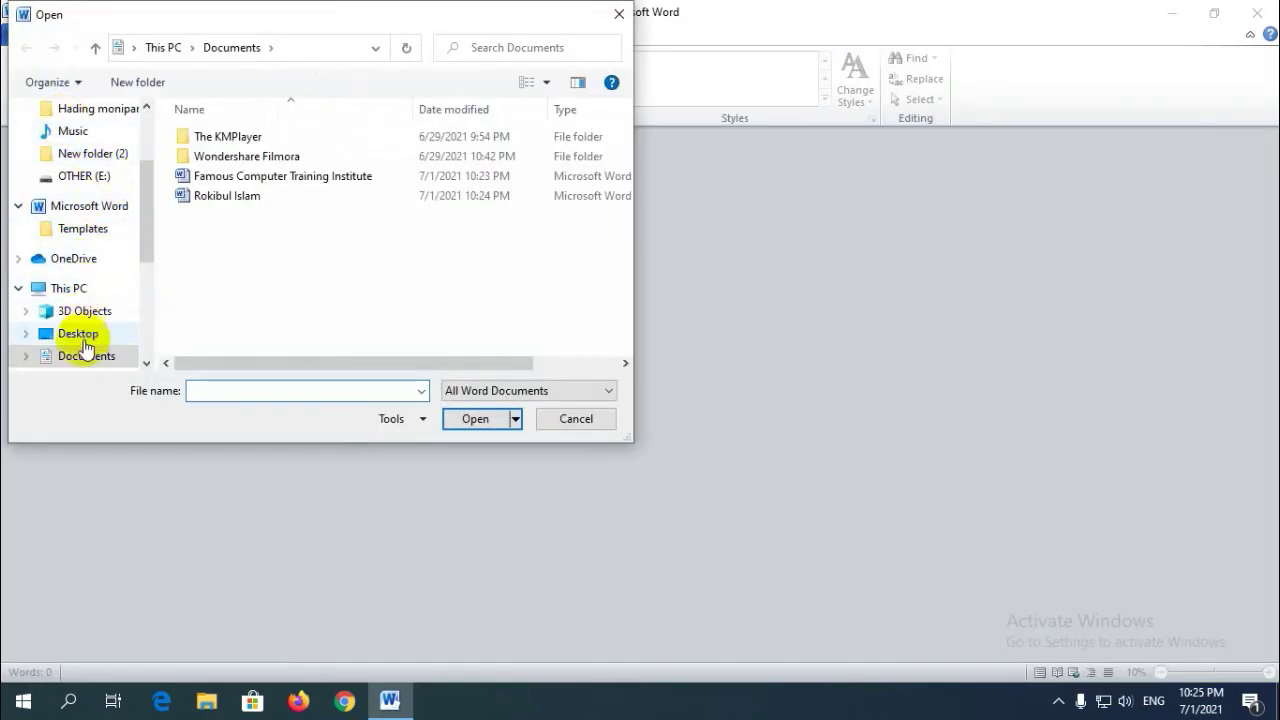
left_click_drag(146, 231, 146, 196)
left_click(90, 160)
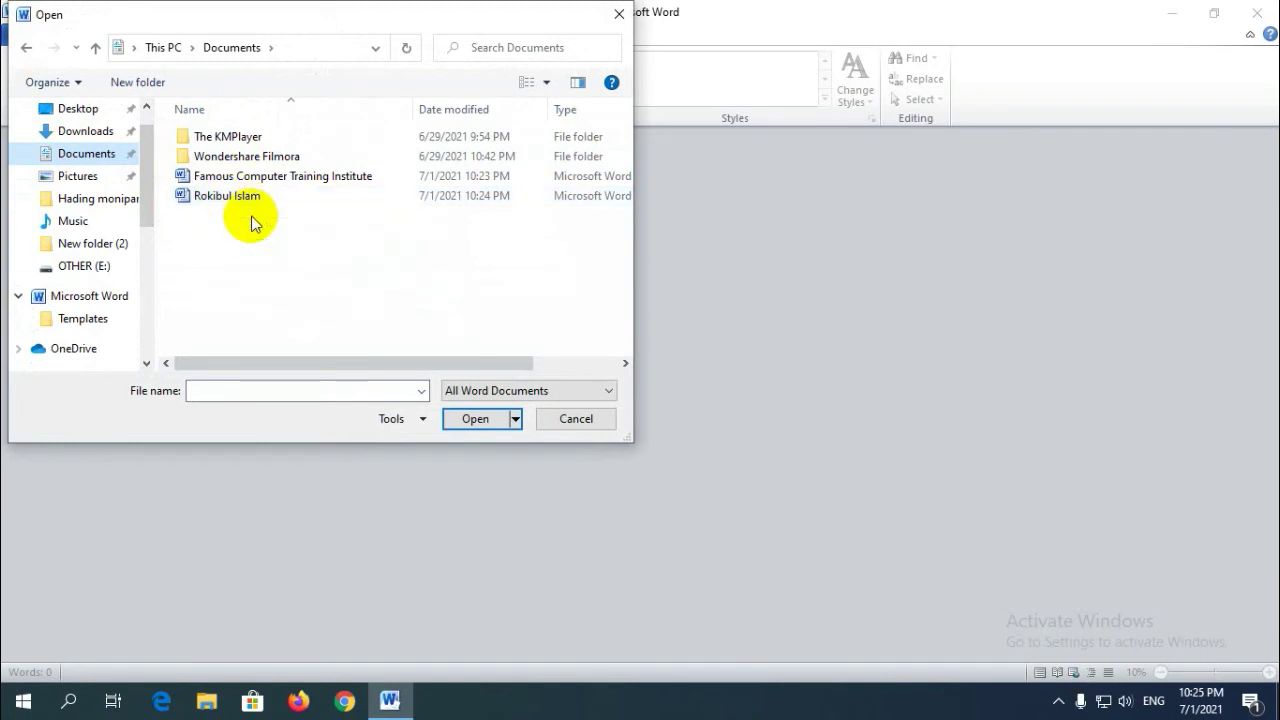
left_click(226, 190)
left_click(224, 178, "ctrl")
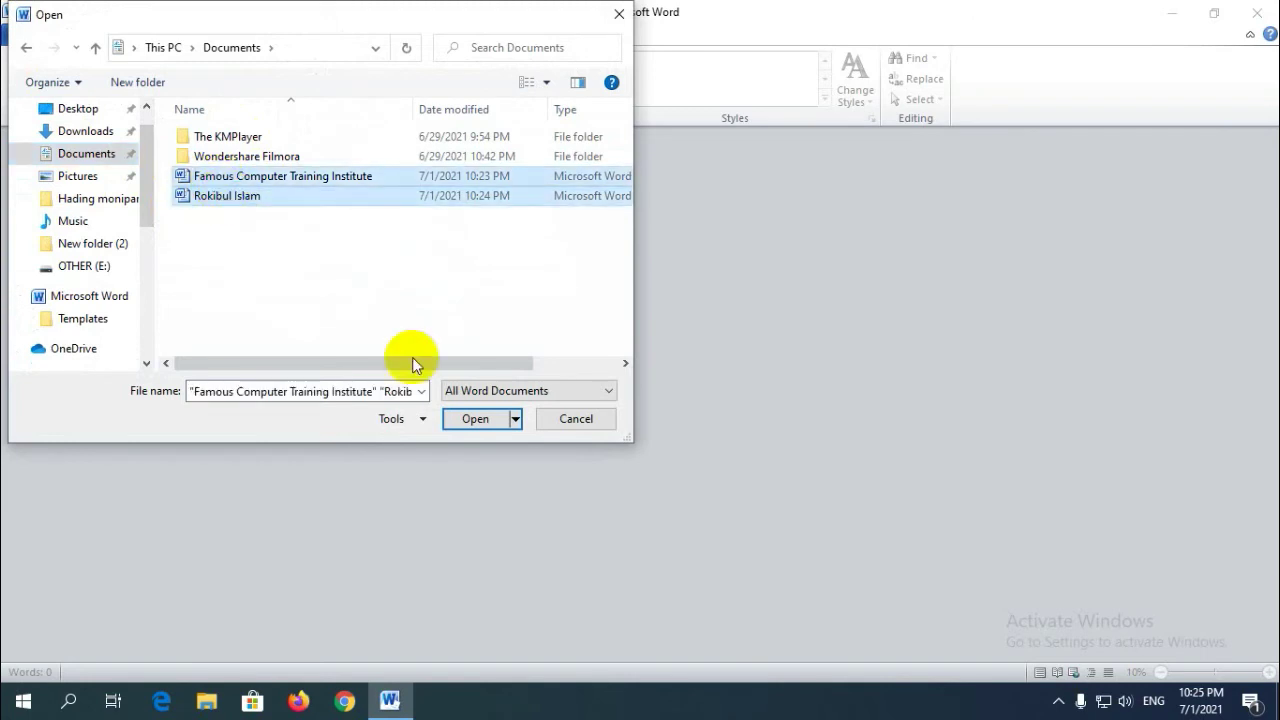
left_click(247, 178)
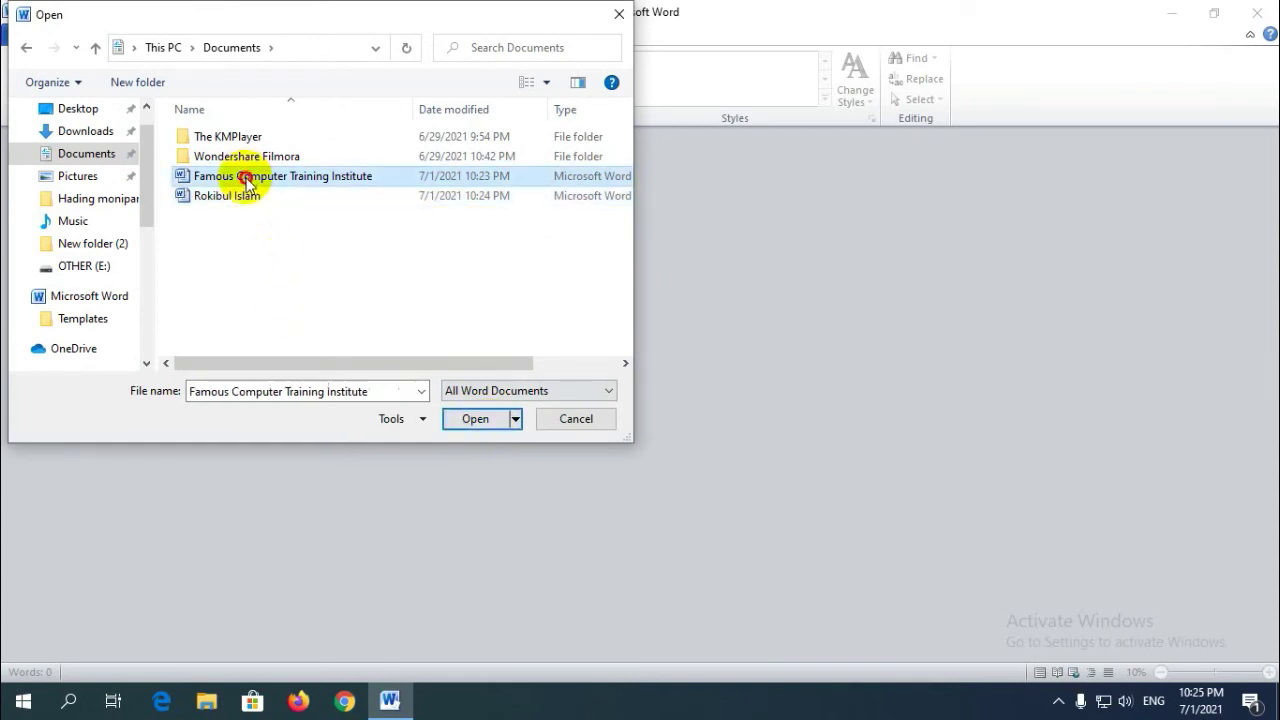
left_click(490, 419)
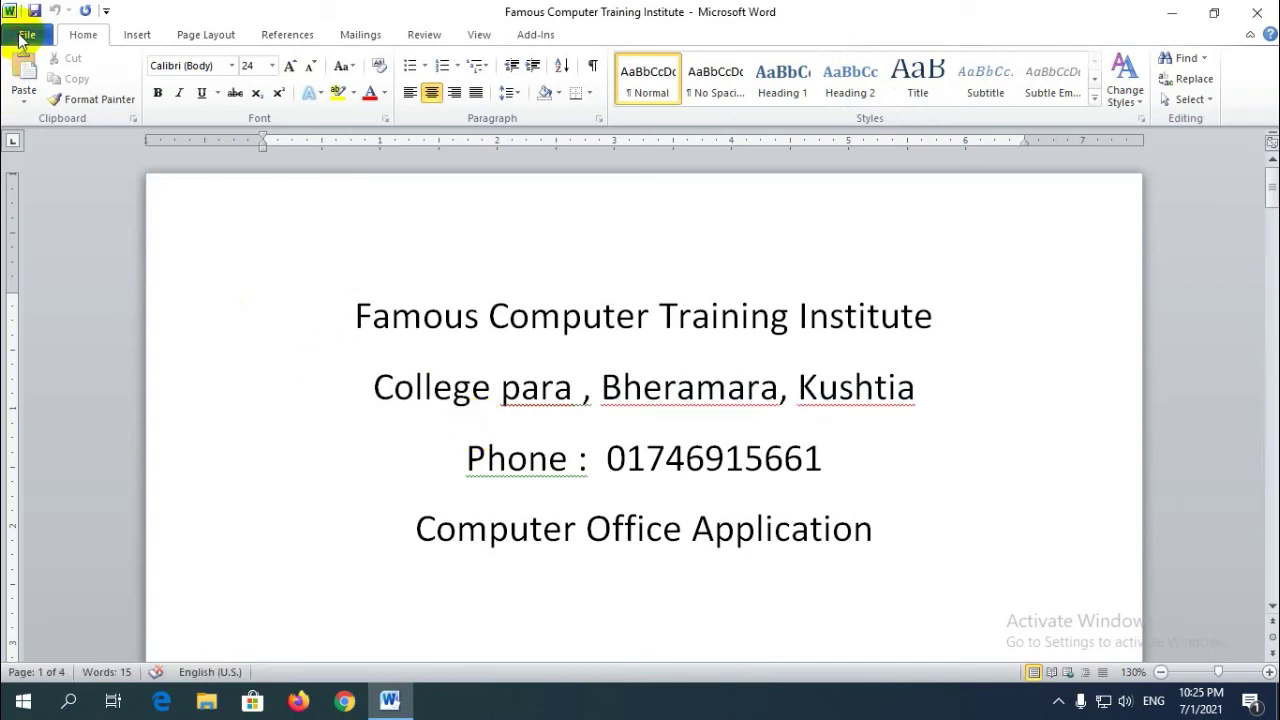
Step: Mark the letterhead as final via Protect Document, confirming both prompts
left_click(22, 36)
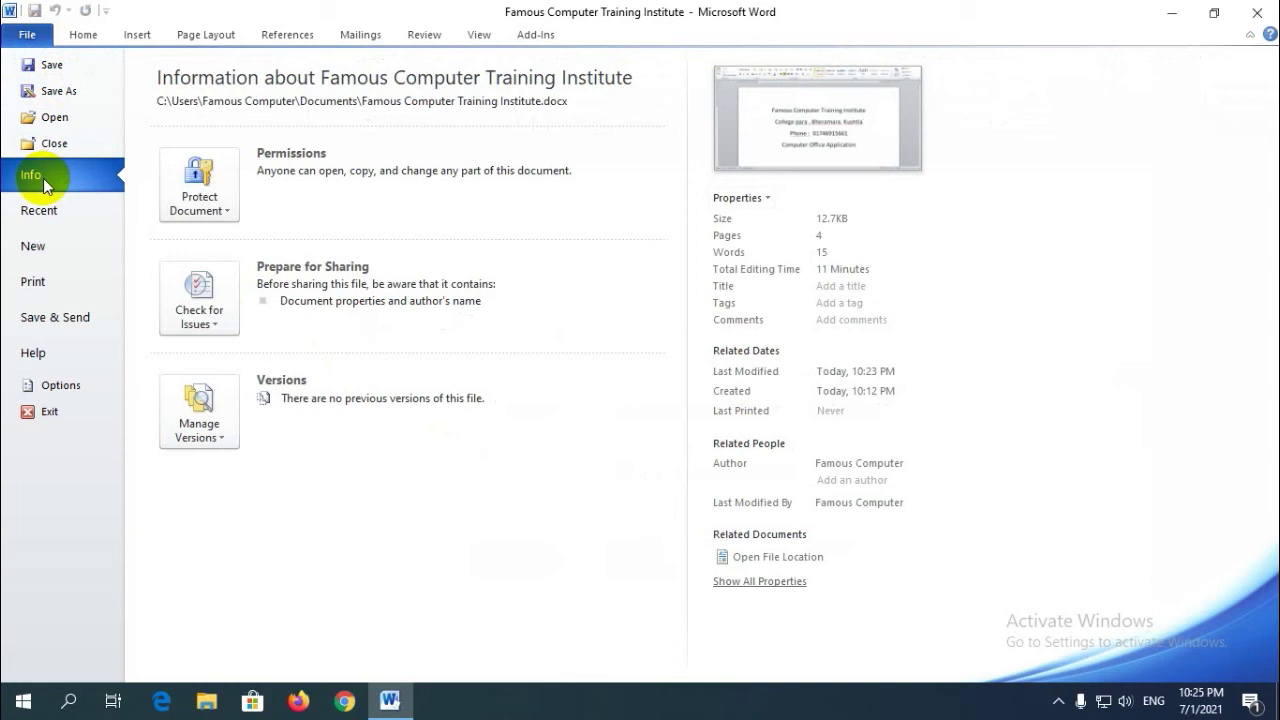
left_click(220, 206)
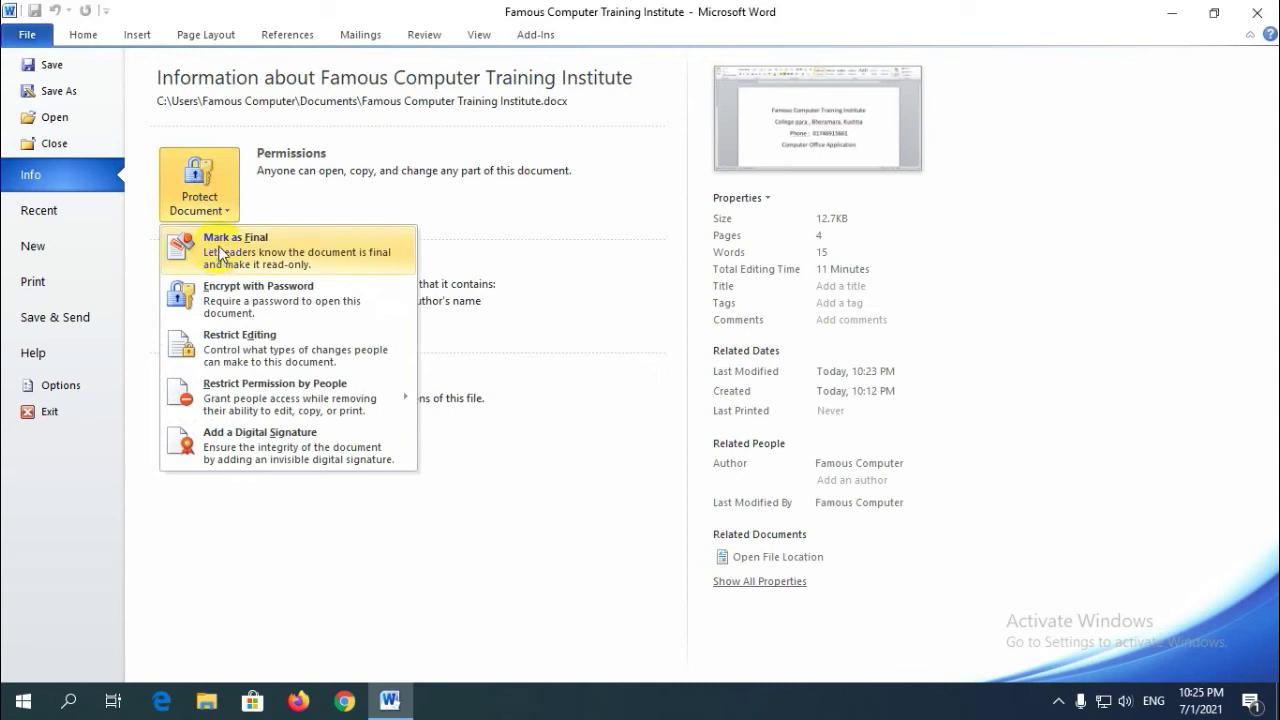
left_click(220, 244)
left_click(583, 398)
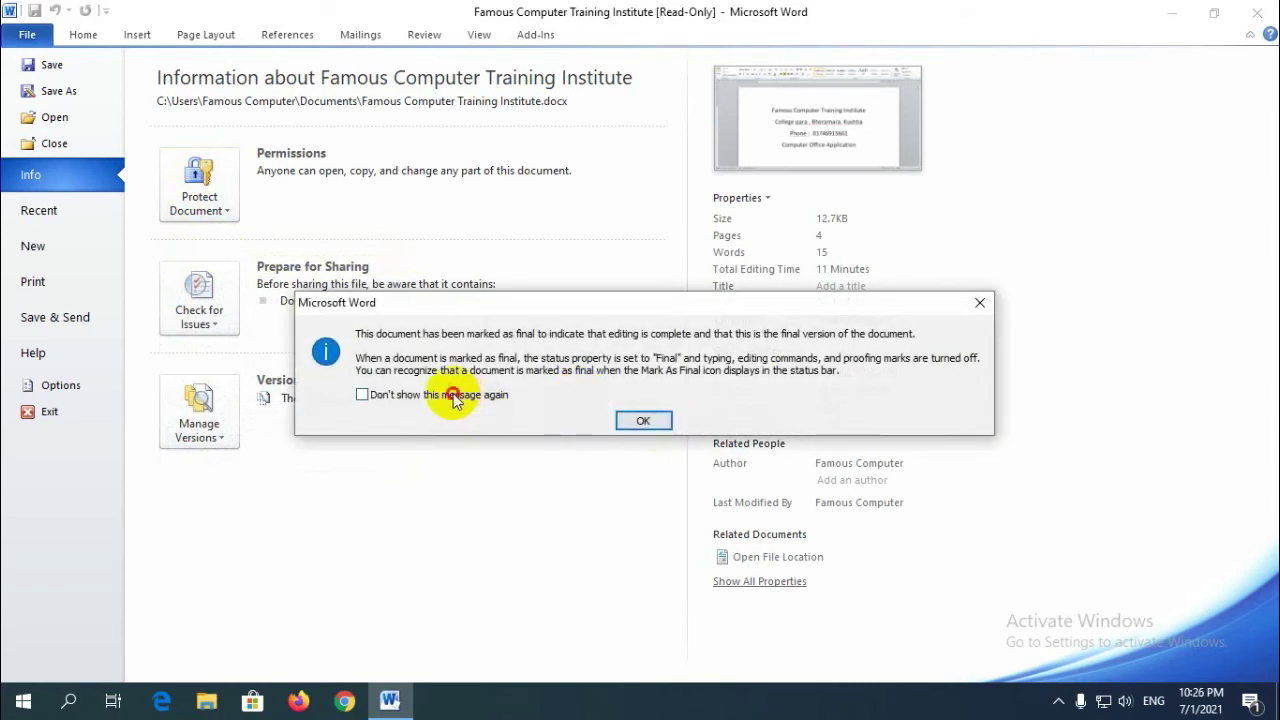
left_click(646, 420)
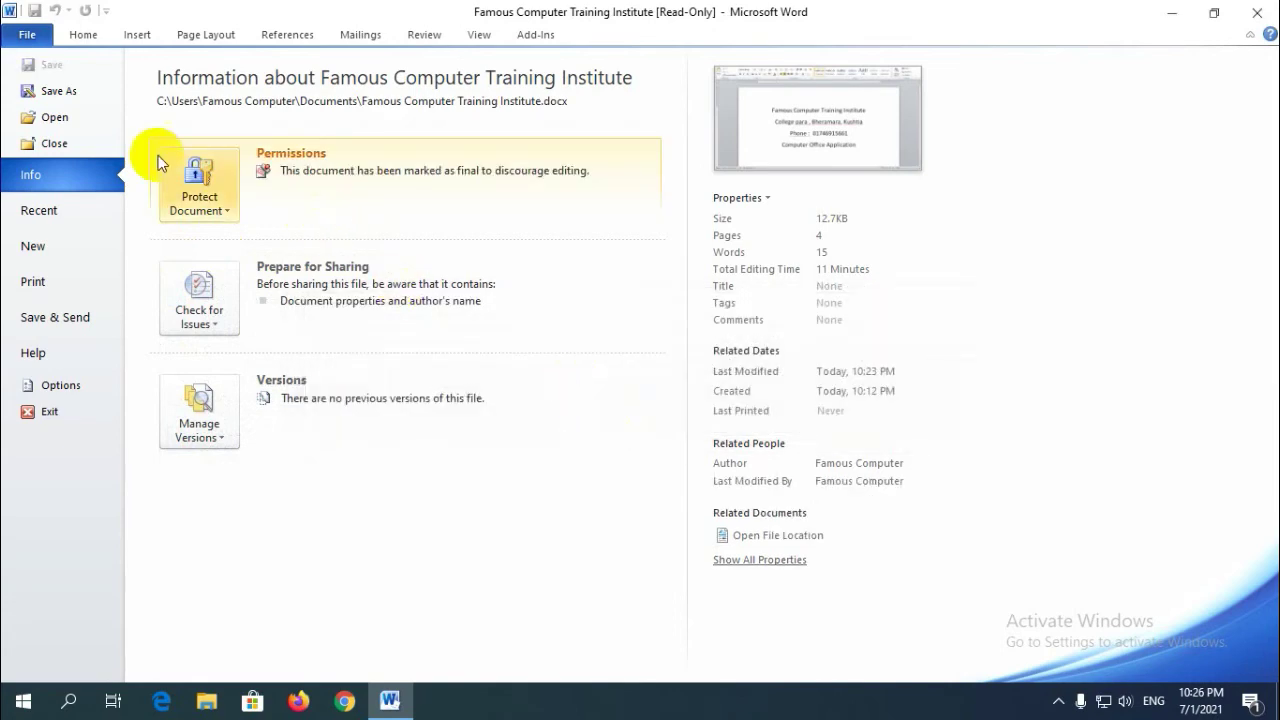
key("Escape")
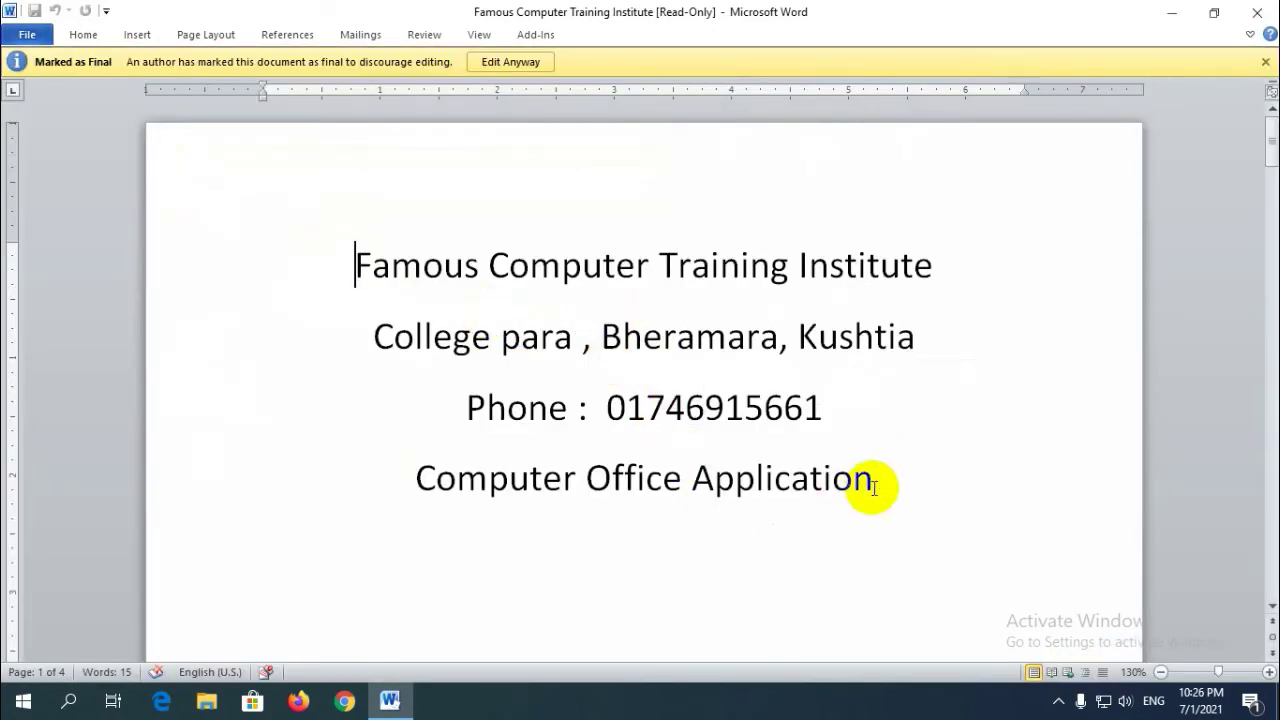
Step: Try adding a new line after 'Application' and selecting the four locked lines
left_click(873, 480)
key("Return")
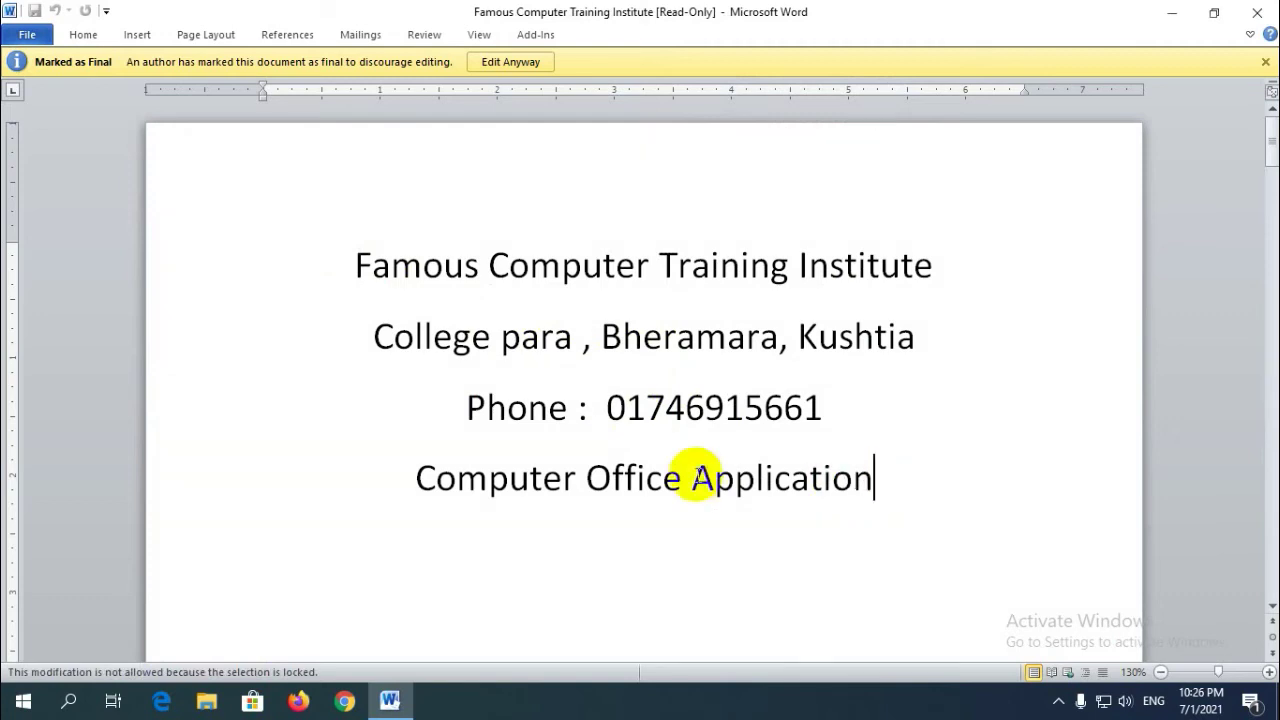
left_click_drag(340, 270, 808, 488)
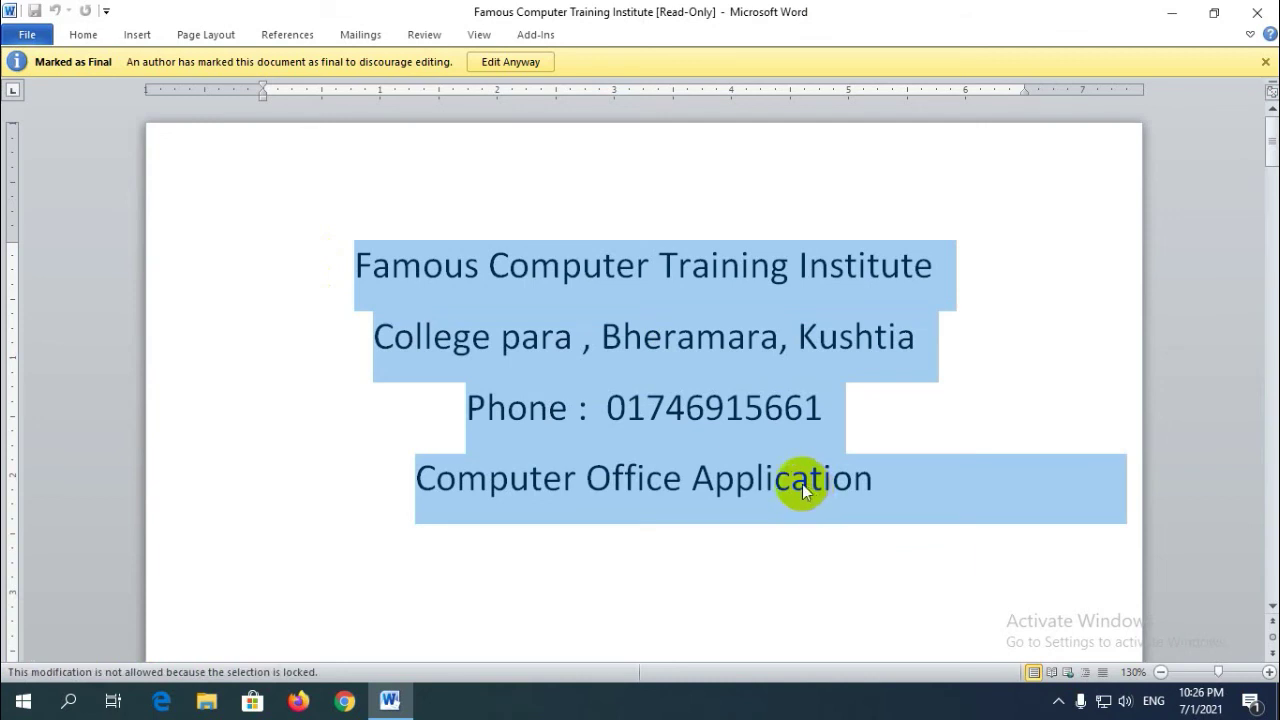
left_click(680, 390)
left_click(83, 35)
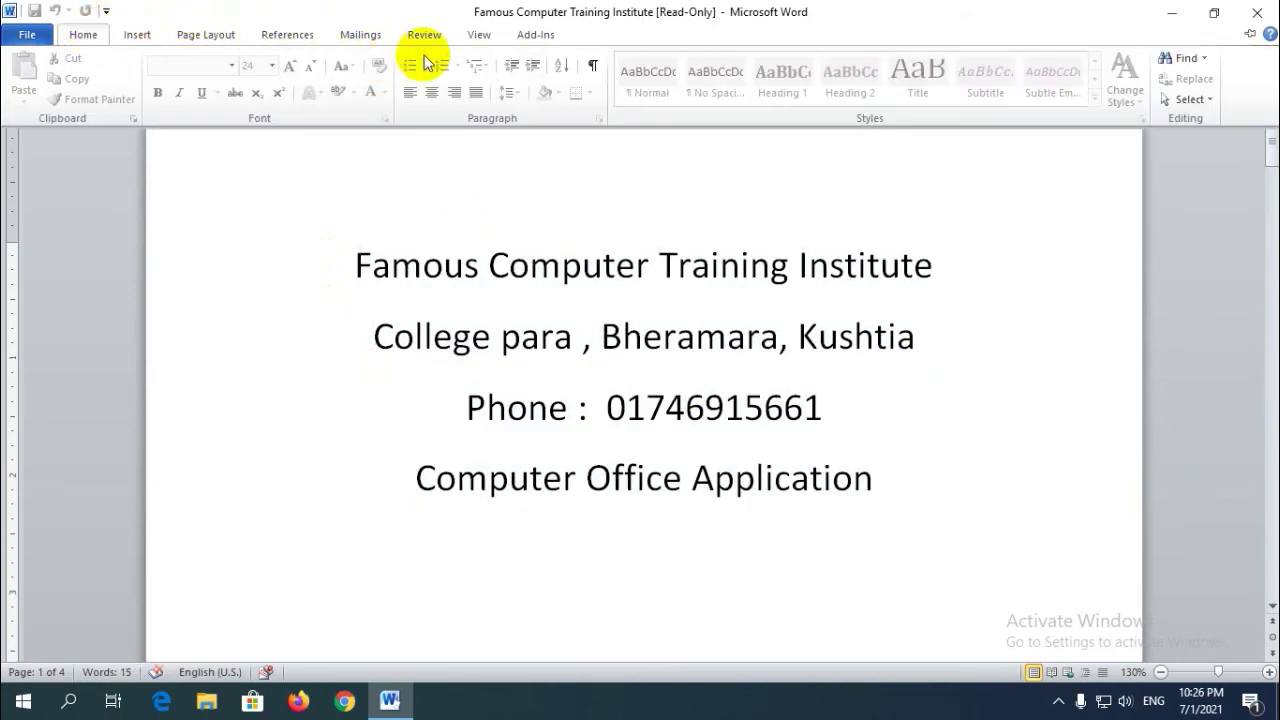
Step: Check the ribbon tabs and info page, then choose Edit Anyway to unlock editing
left_click(350, 34)
left_click(198, 34)
left_click(125, 35)
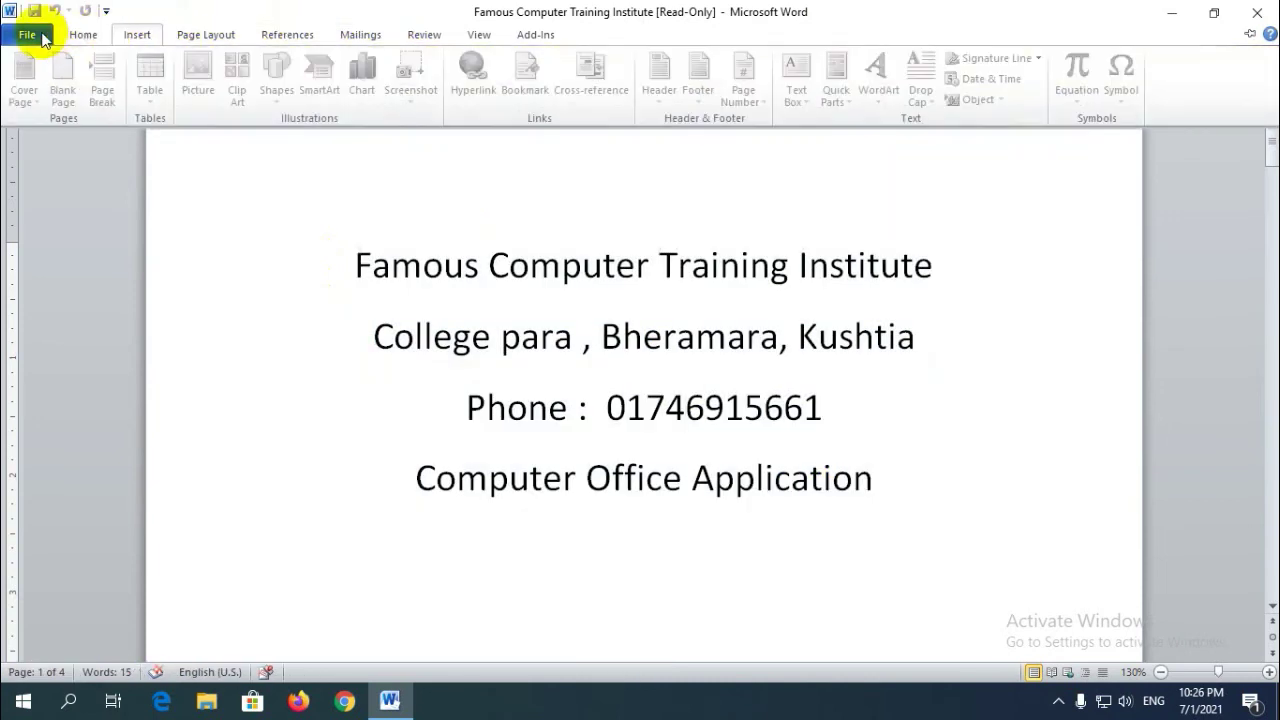
left_click(28, 34)
key("Escape")
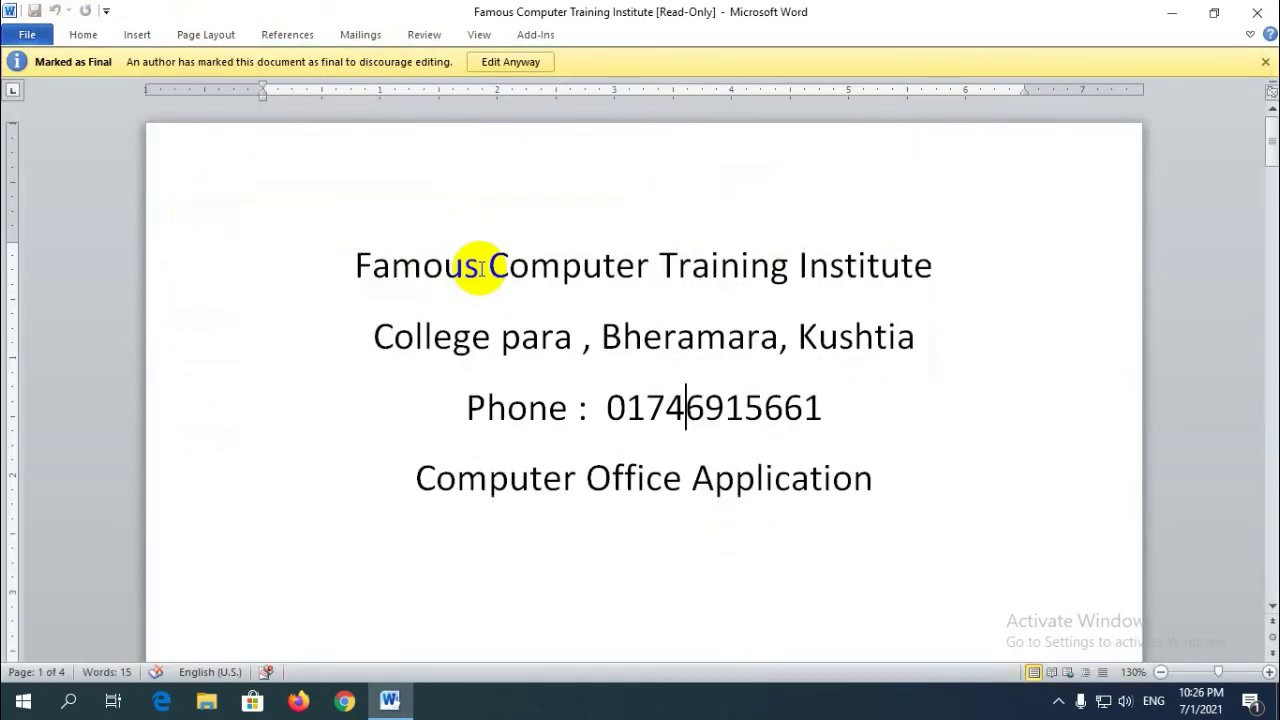
left_click(522, 66)
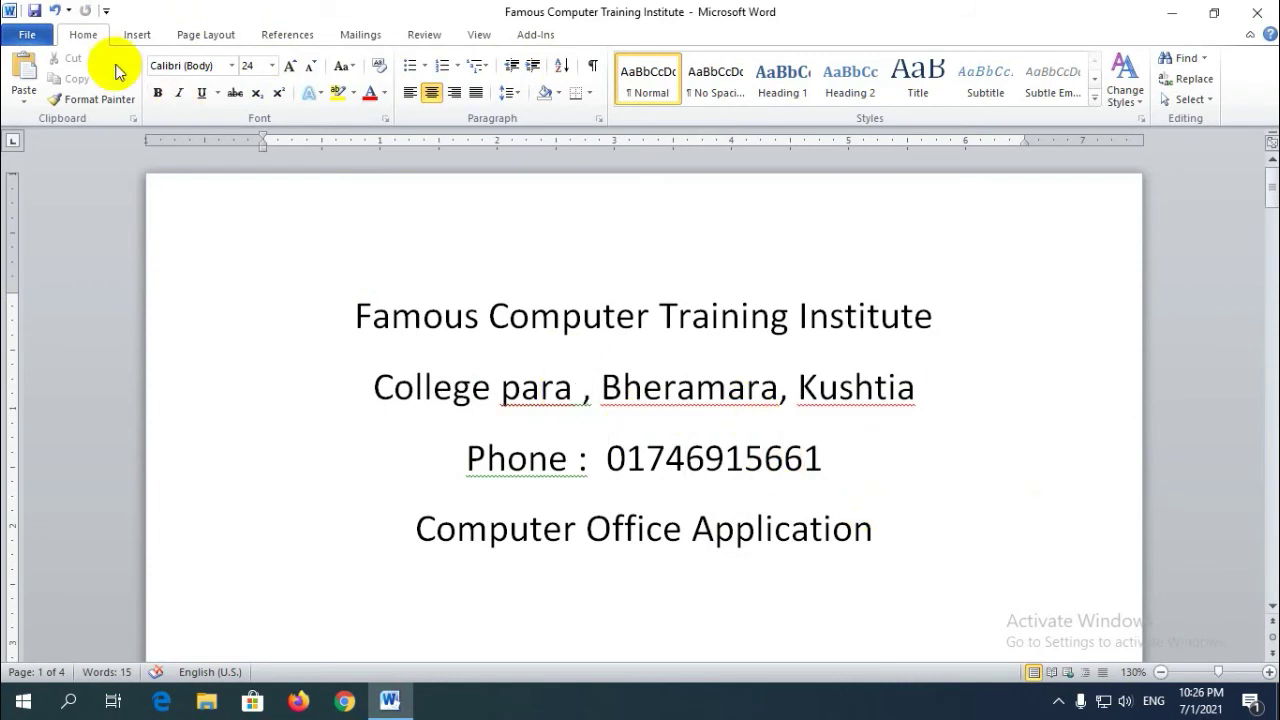
Step: Look over the Protect Document options on the Info page, then return to the letterhead unchanged
left_click(16, 36)
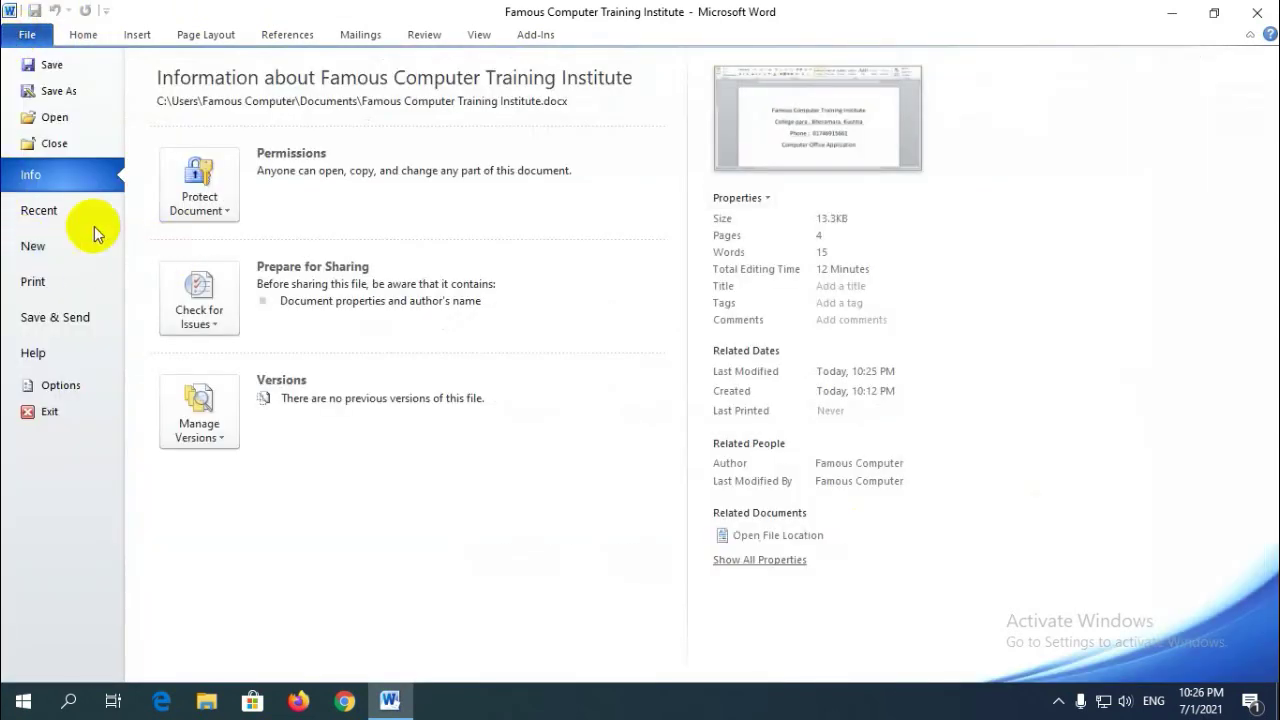
left_click(230, 177)
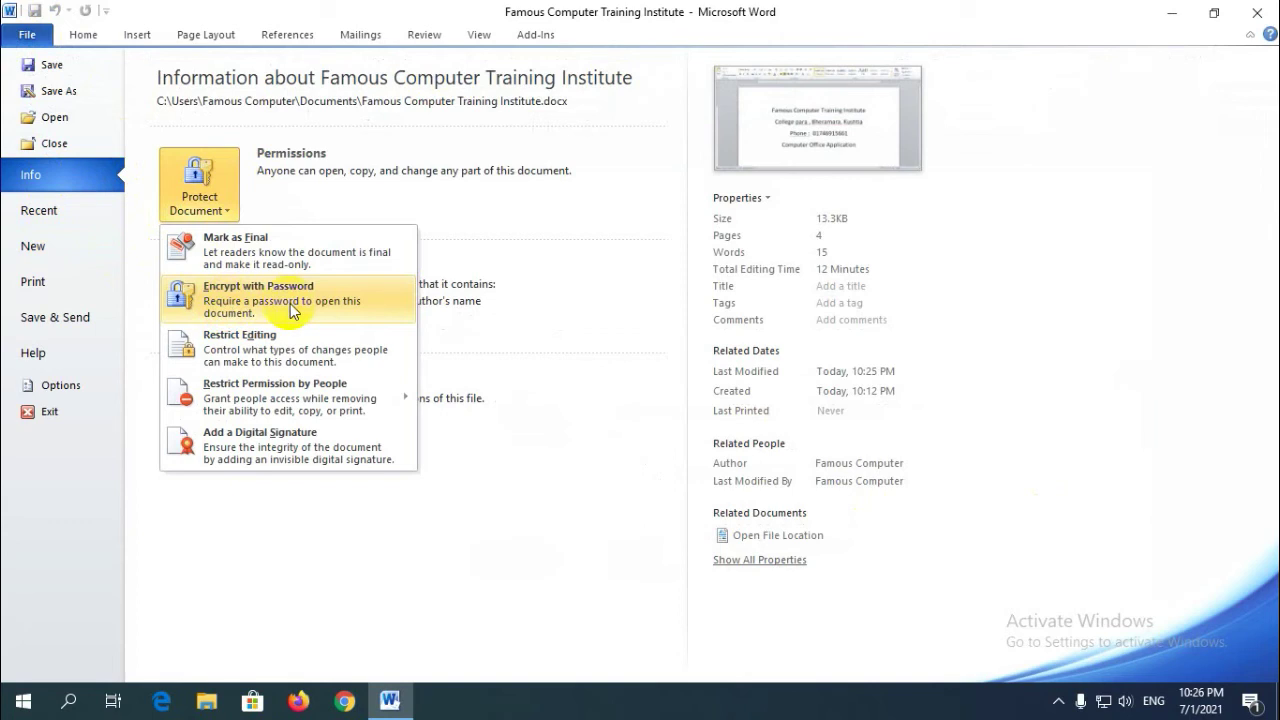
left_click(371, 6)
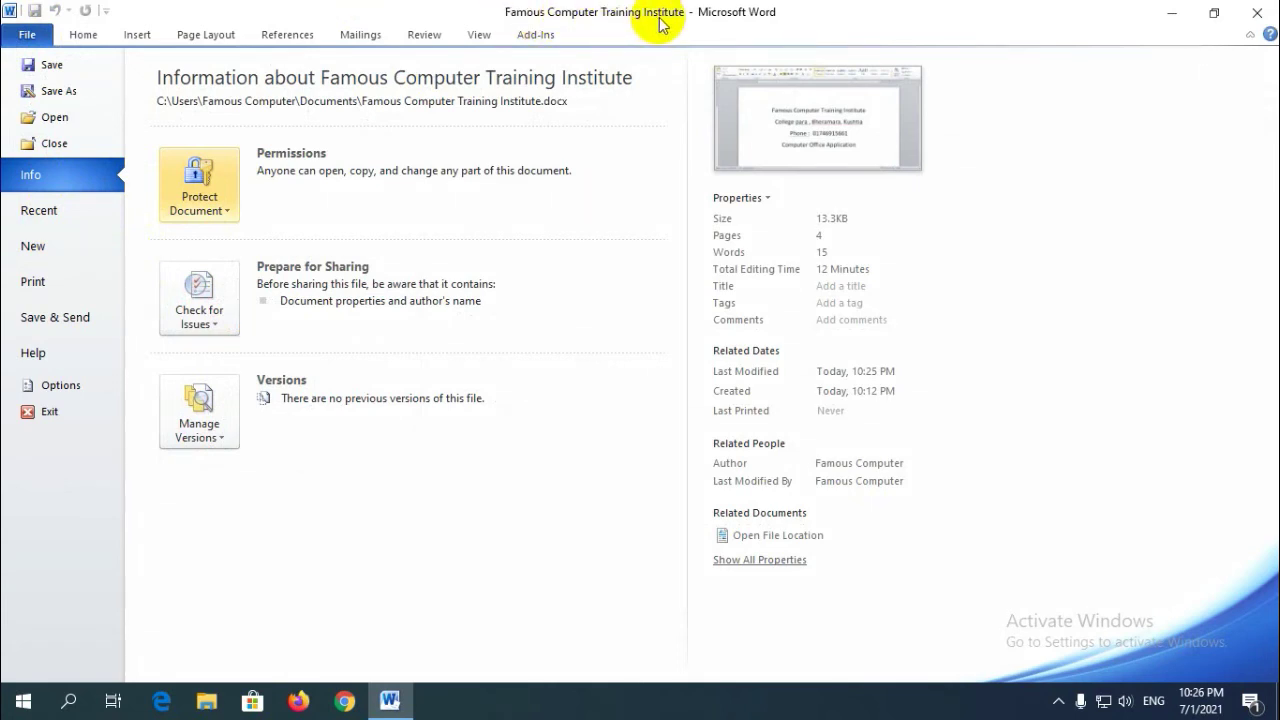
key("Escape")
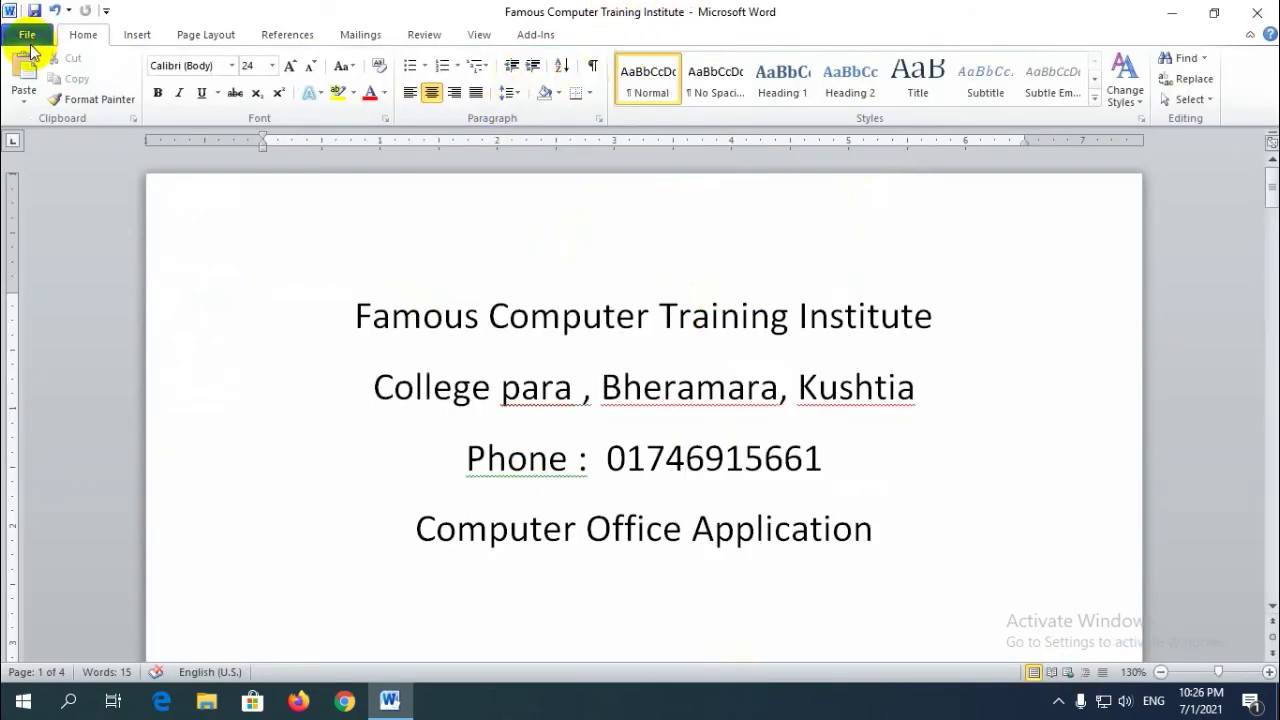
Step: Encrypt the letterhead with a password required to open it and save the file
left_click(28, 34)
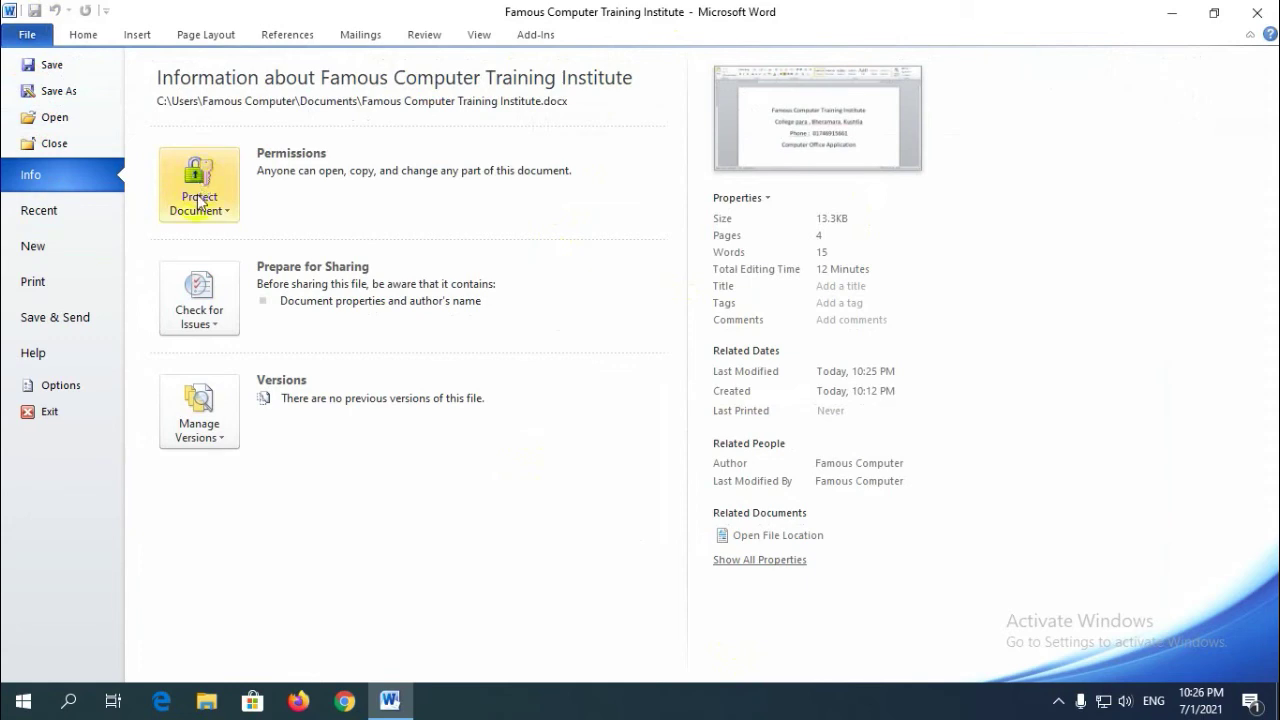
left_click(200, 190)
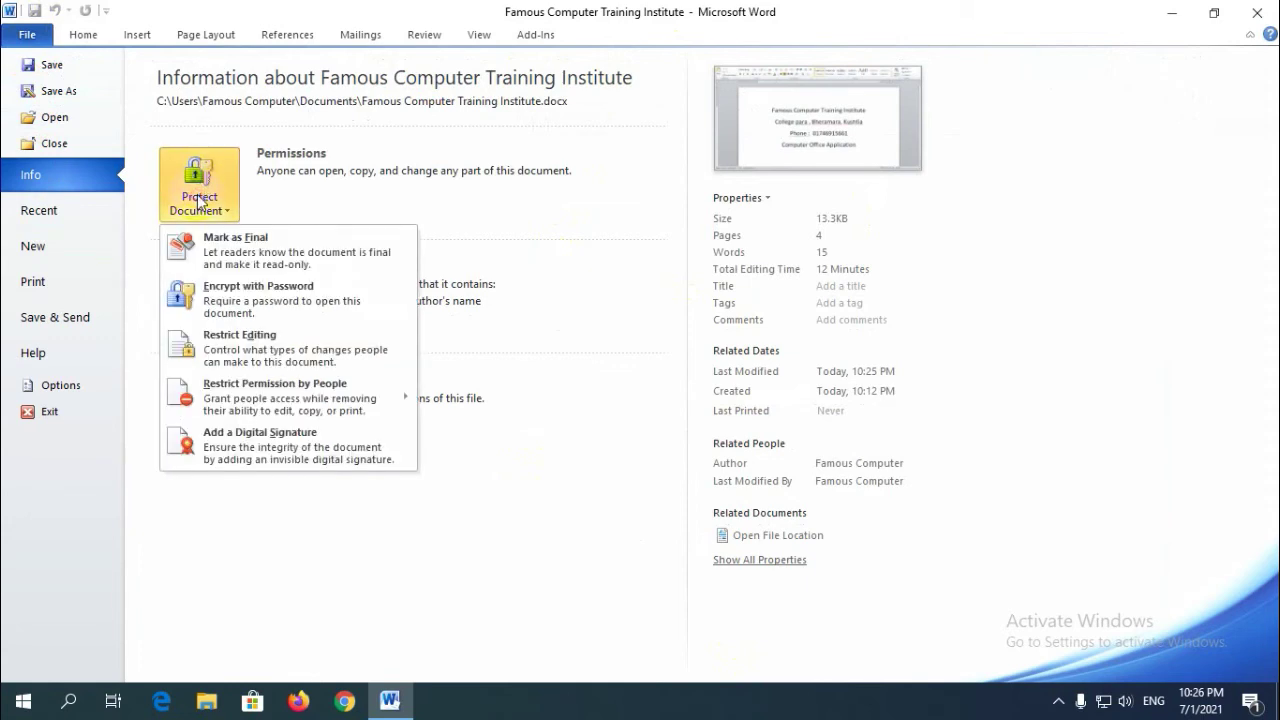
left_click(256, 292)
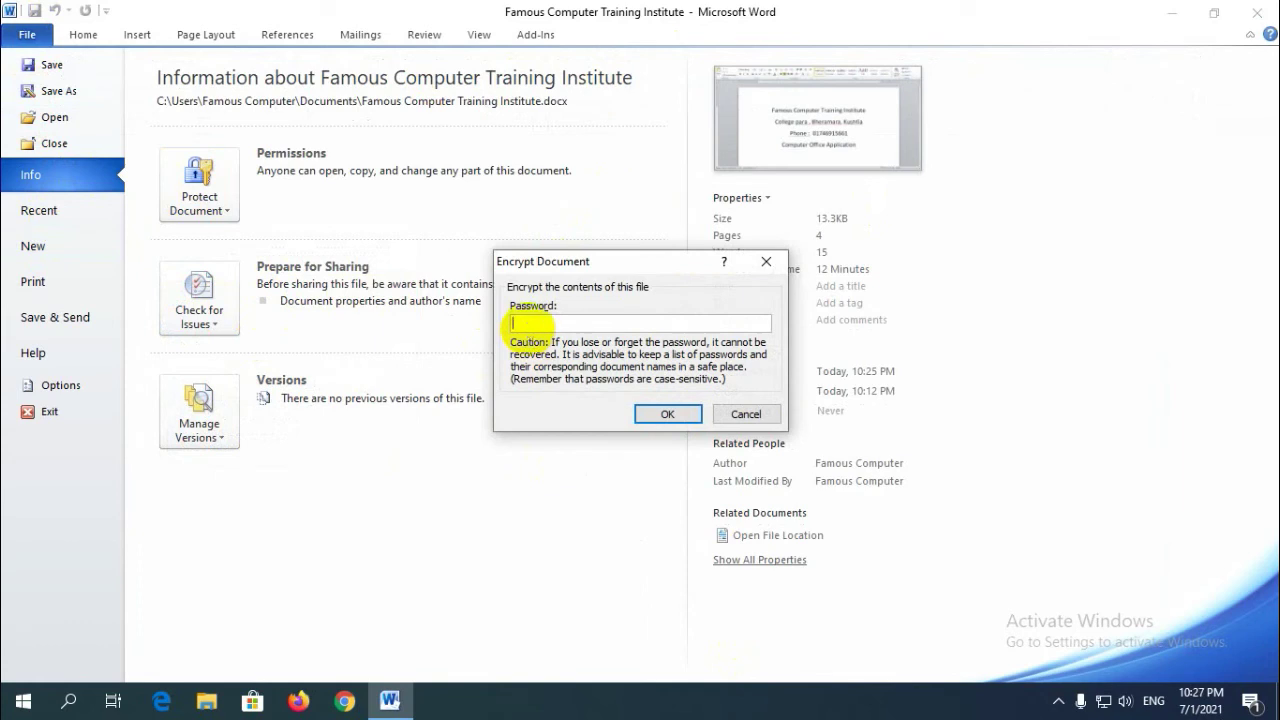
left_click(672, 412)
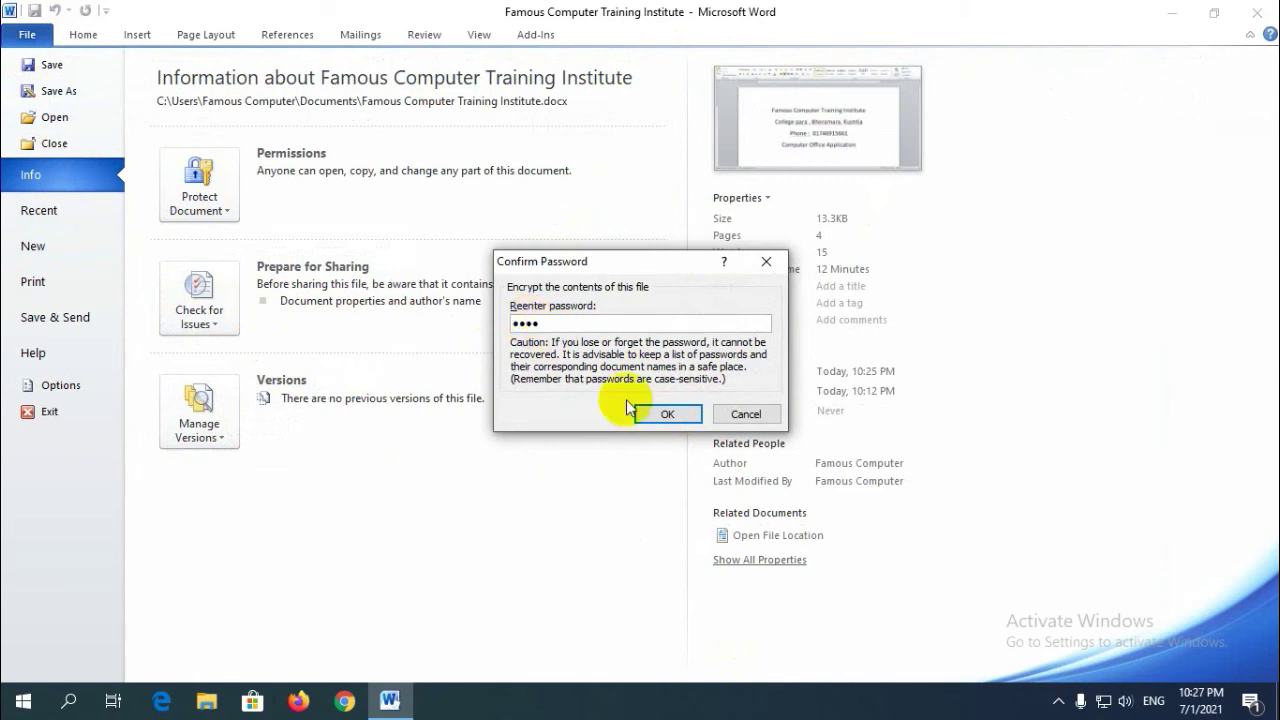
left_click(678, 414)
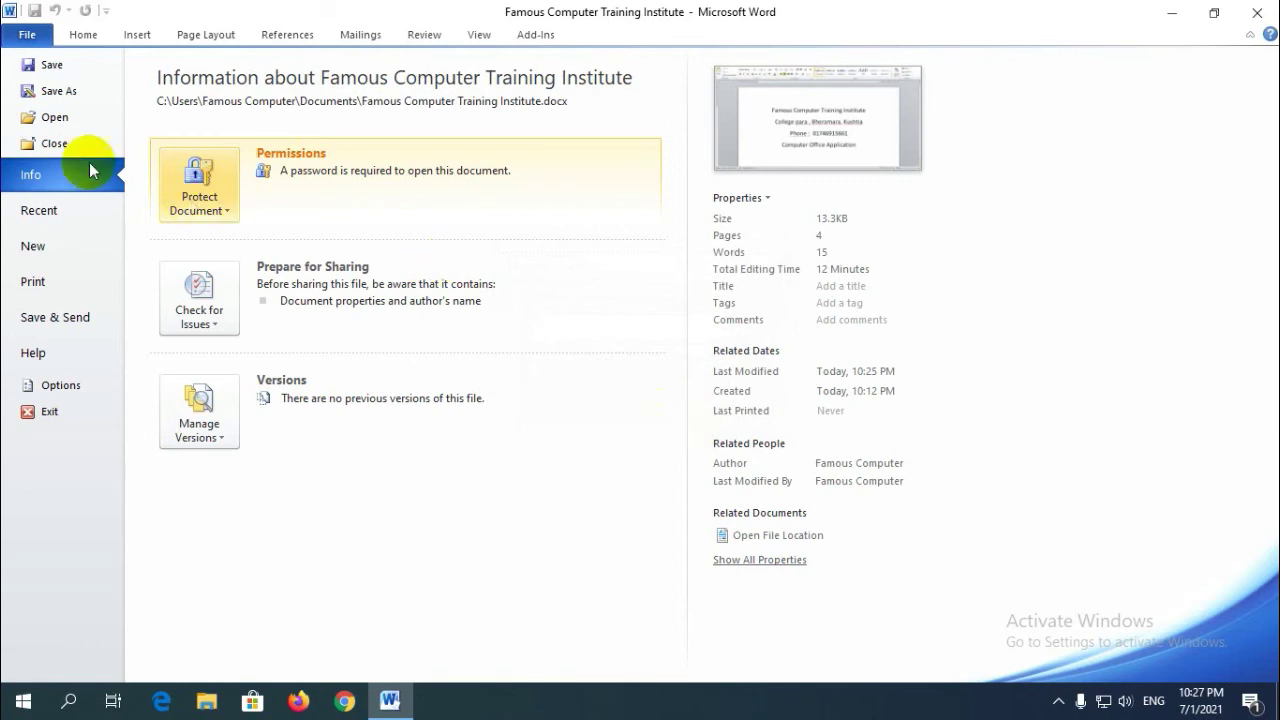
left_click(45, 66)
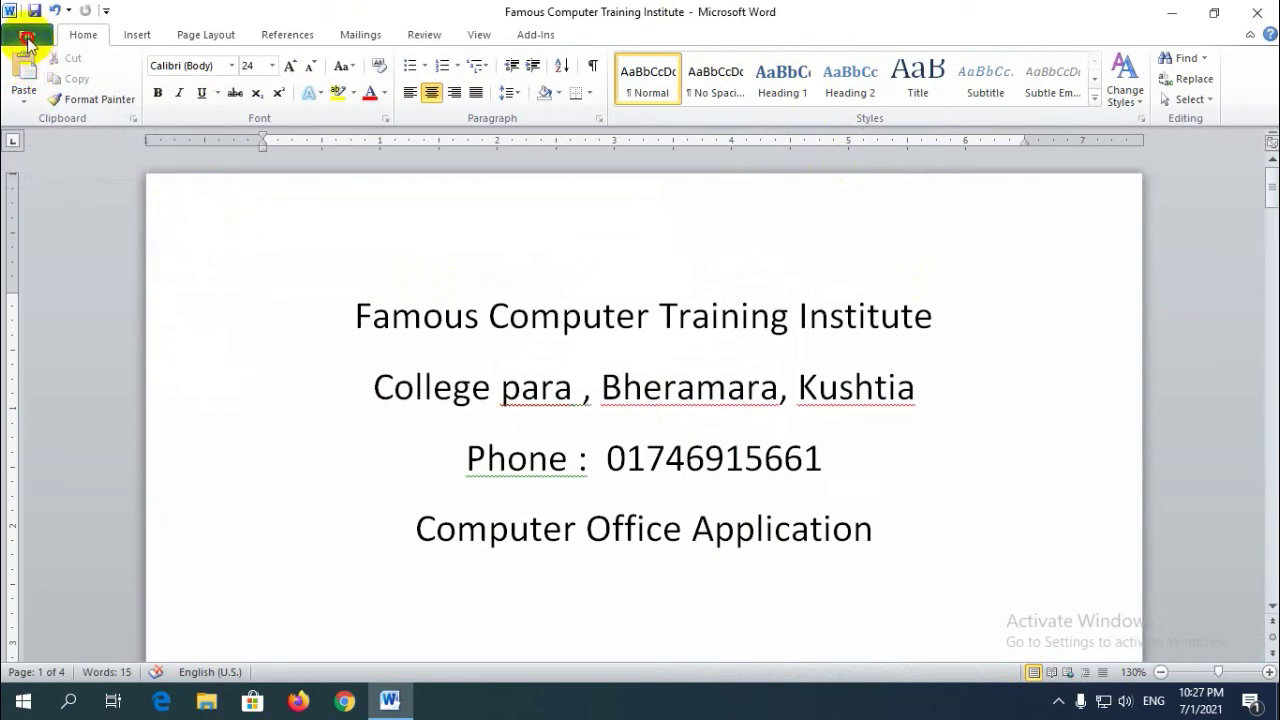
left_click(27, 34)
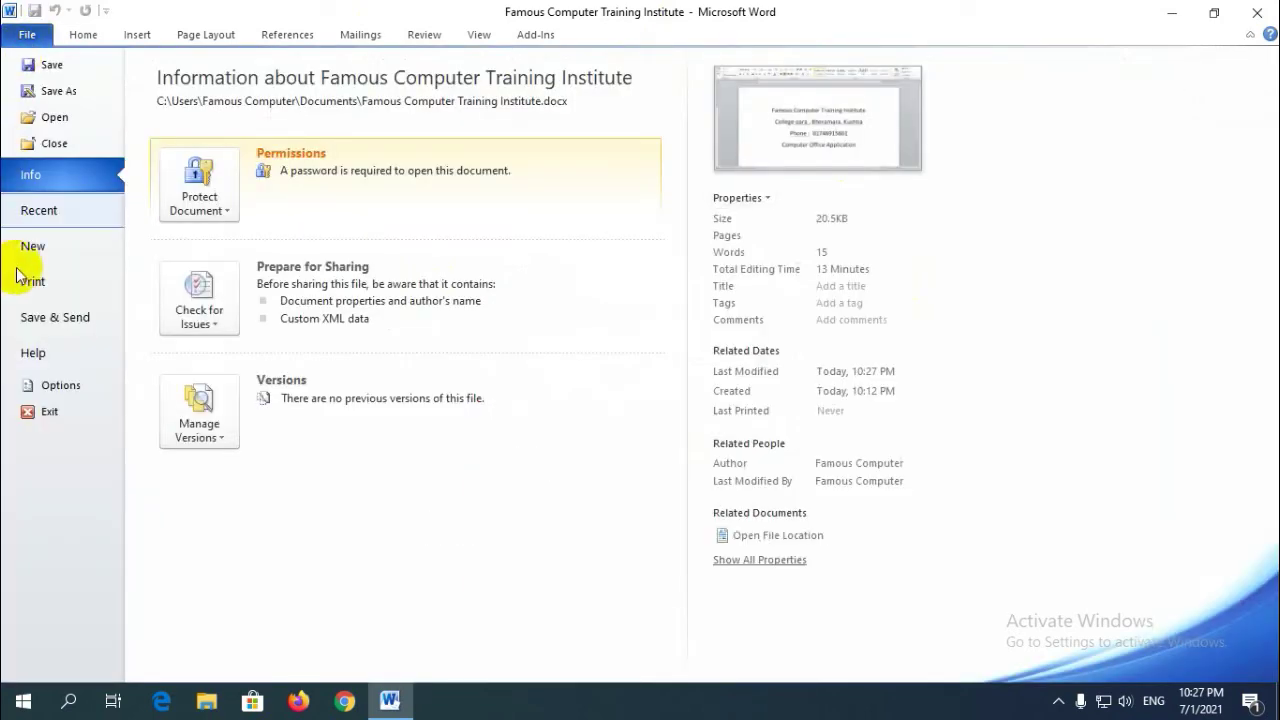
Step: Close the document and reopen Famous Computer Training Institute, entering its password
left_click(55, 143)
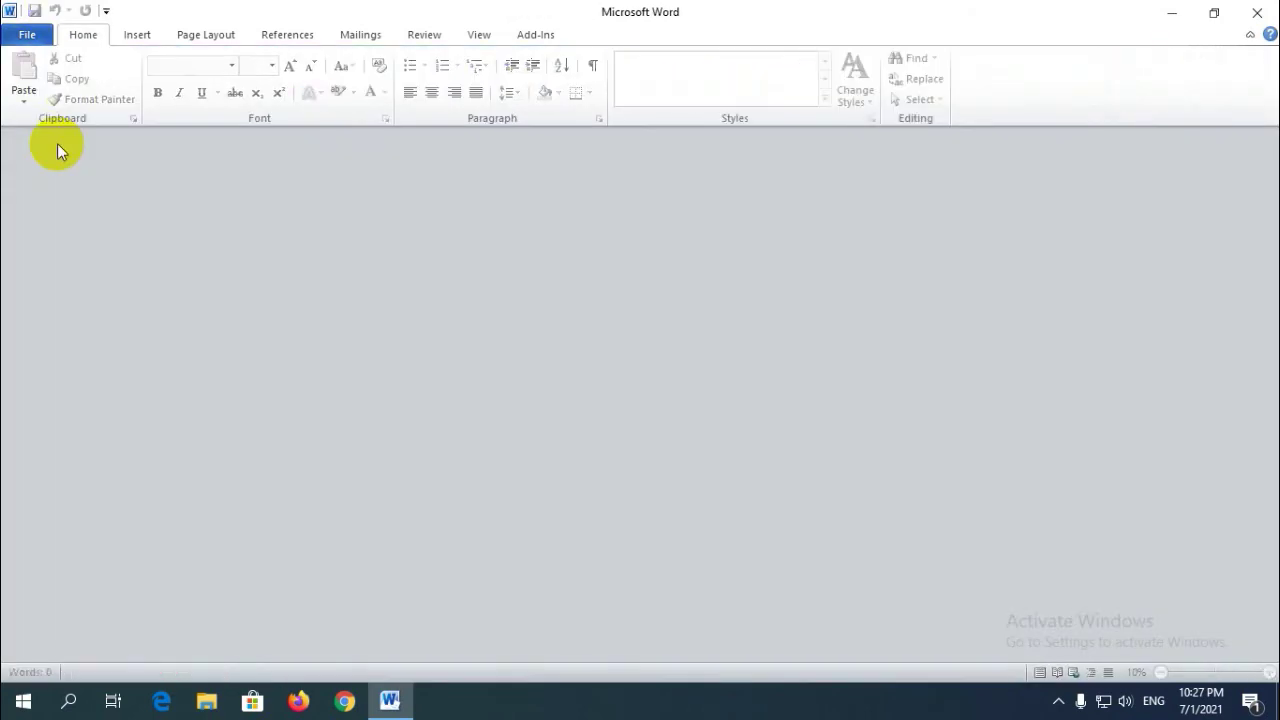
left_click(27, 34)
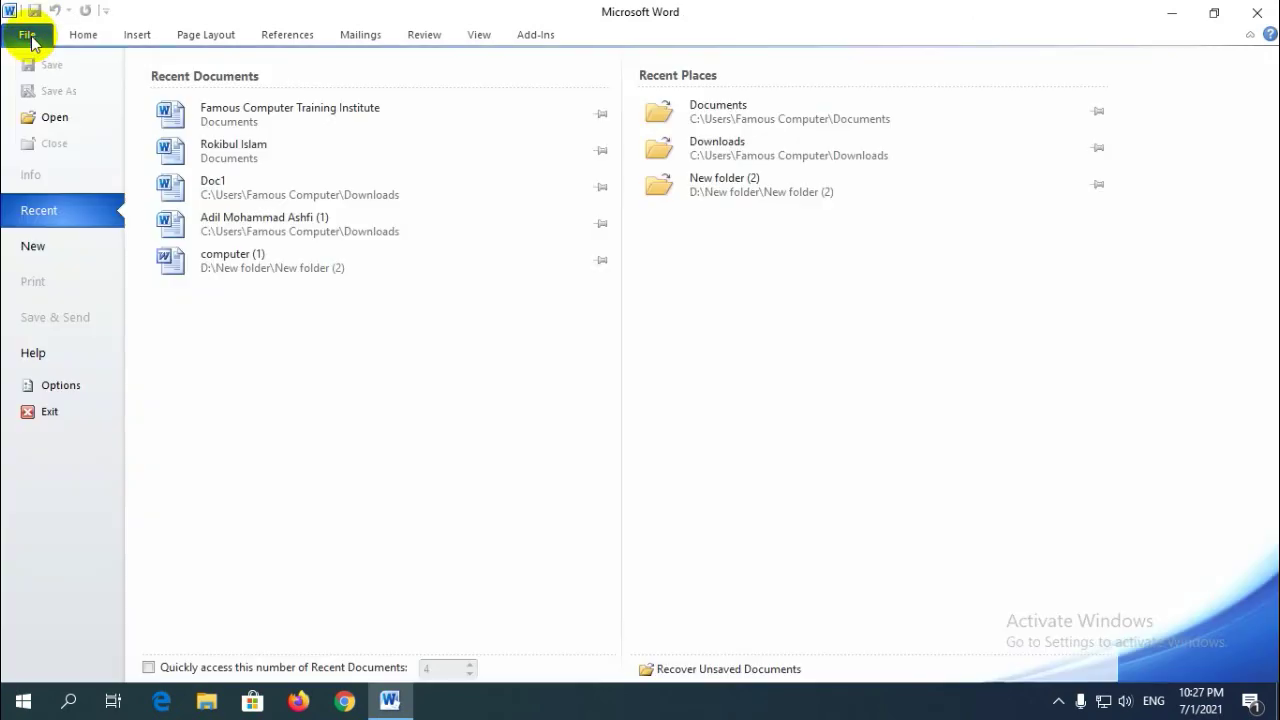
left_click(55, 118)
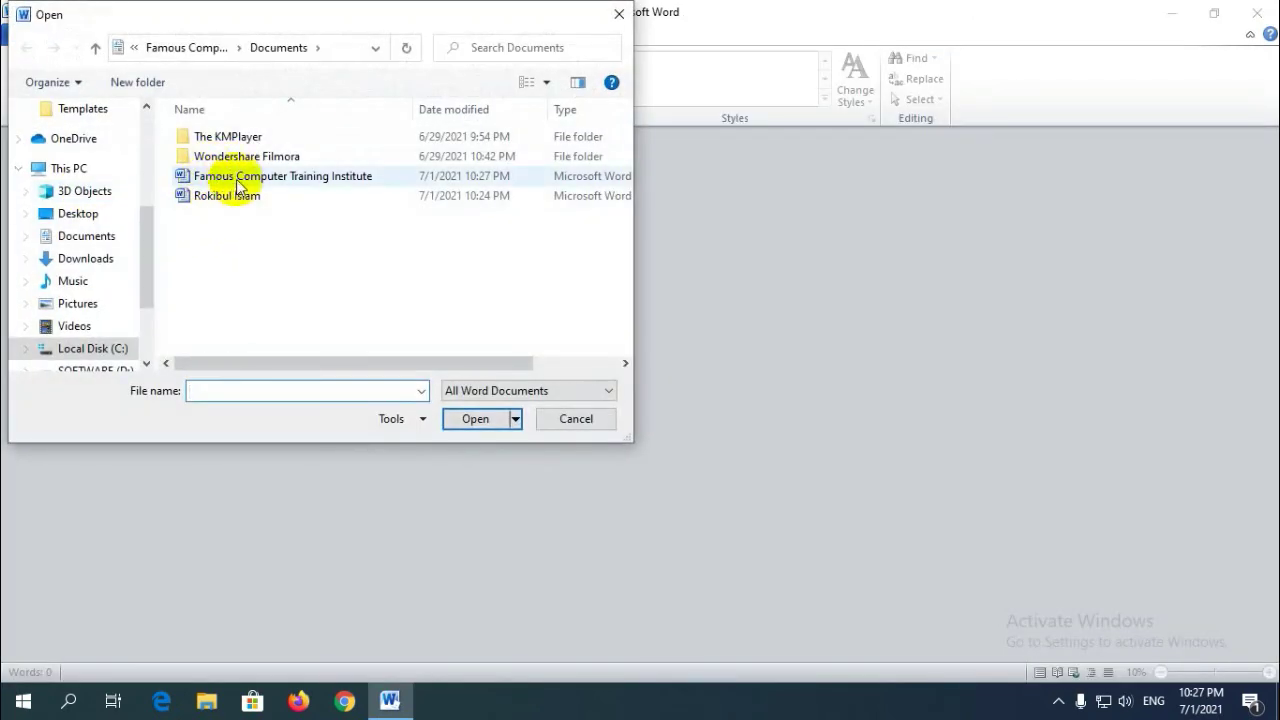
left_click(238, 186)
left_click(484, 420)
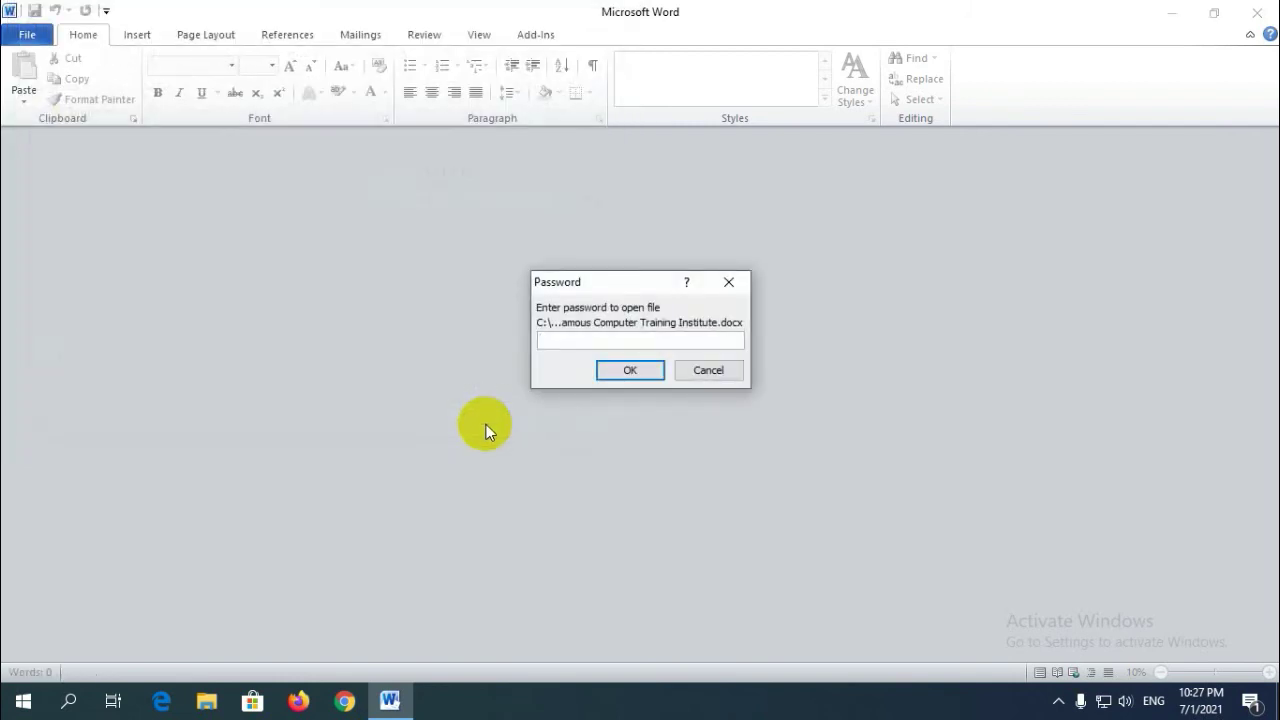
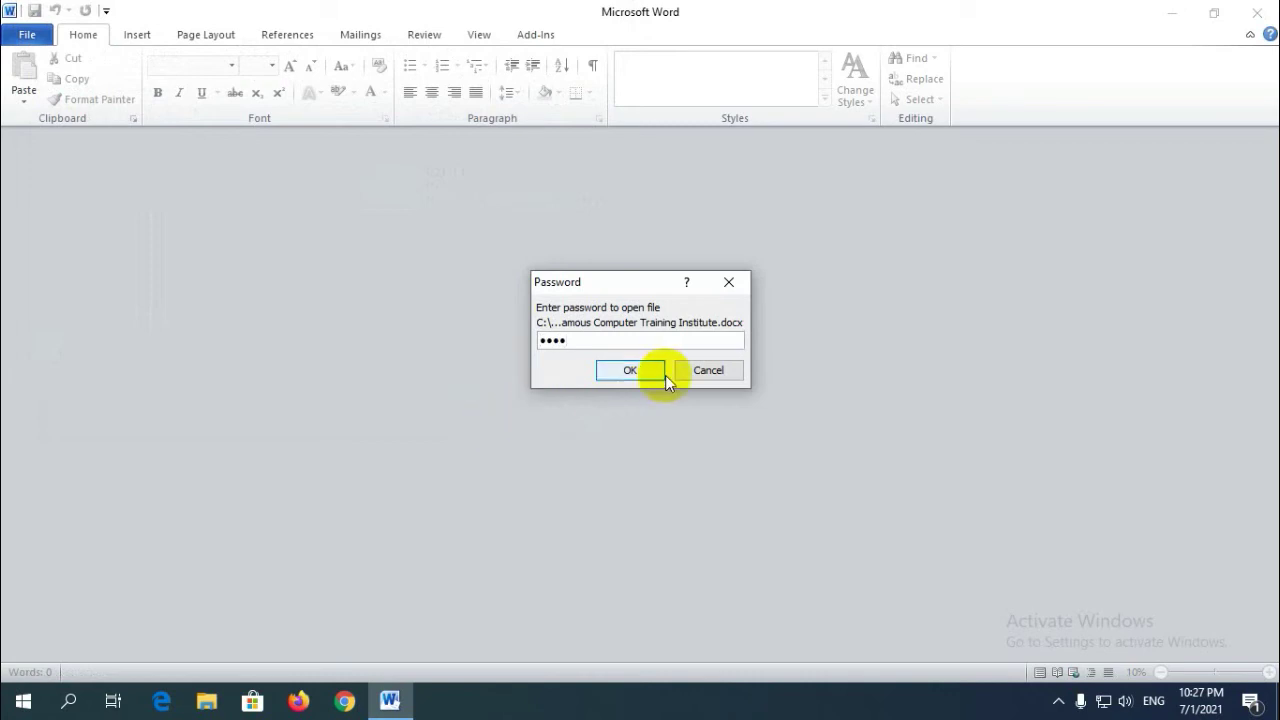
left_click(652, 371)
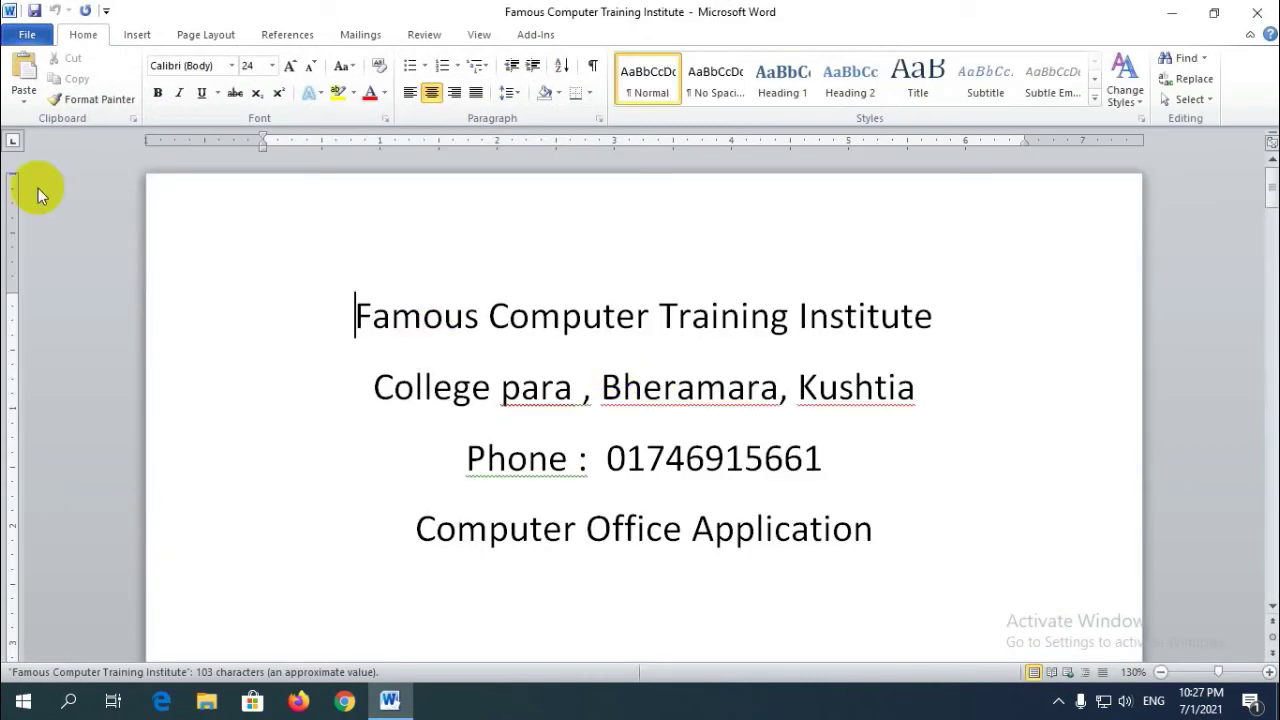
Step: Clear the open password from Famous Computer Training Institute and re-save it unprotected
left_click(30, 38)
left_click(199, 193)
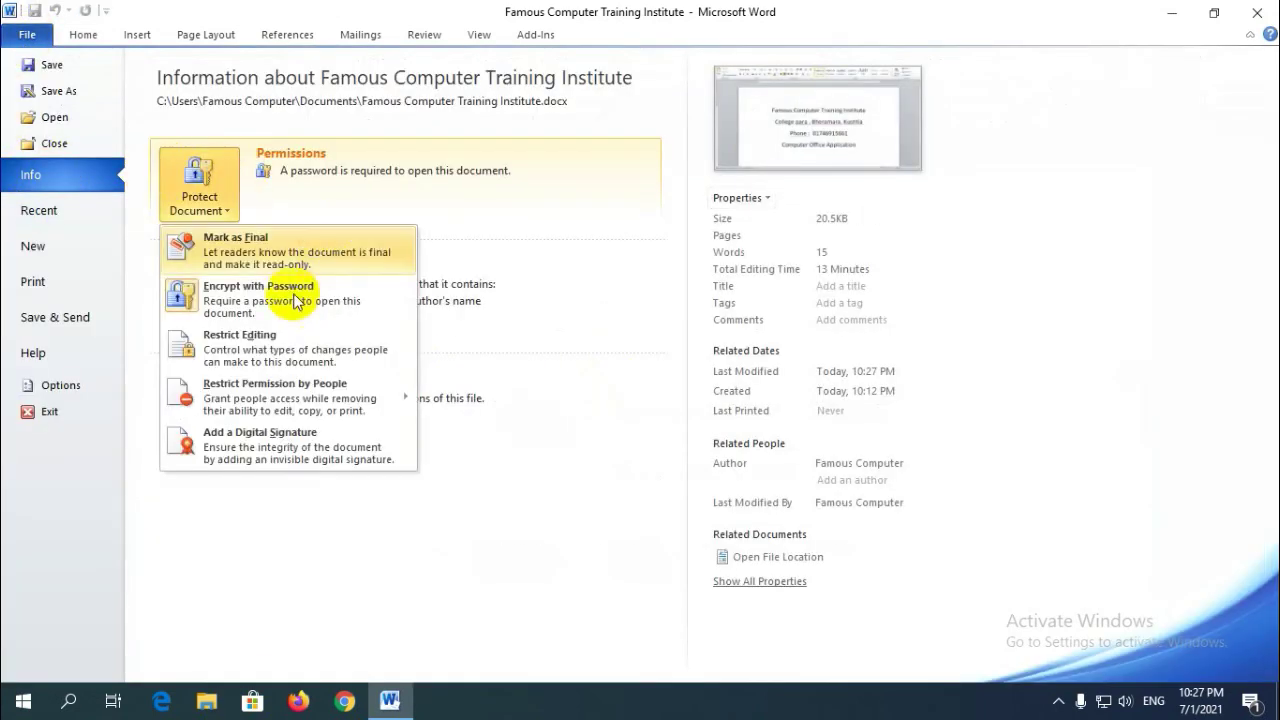
left_click(258, 290)
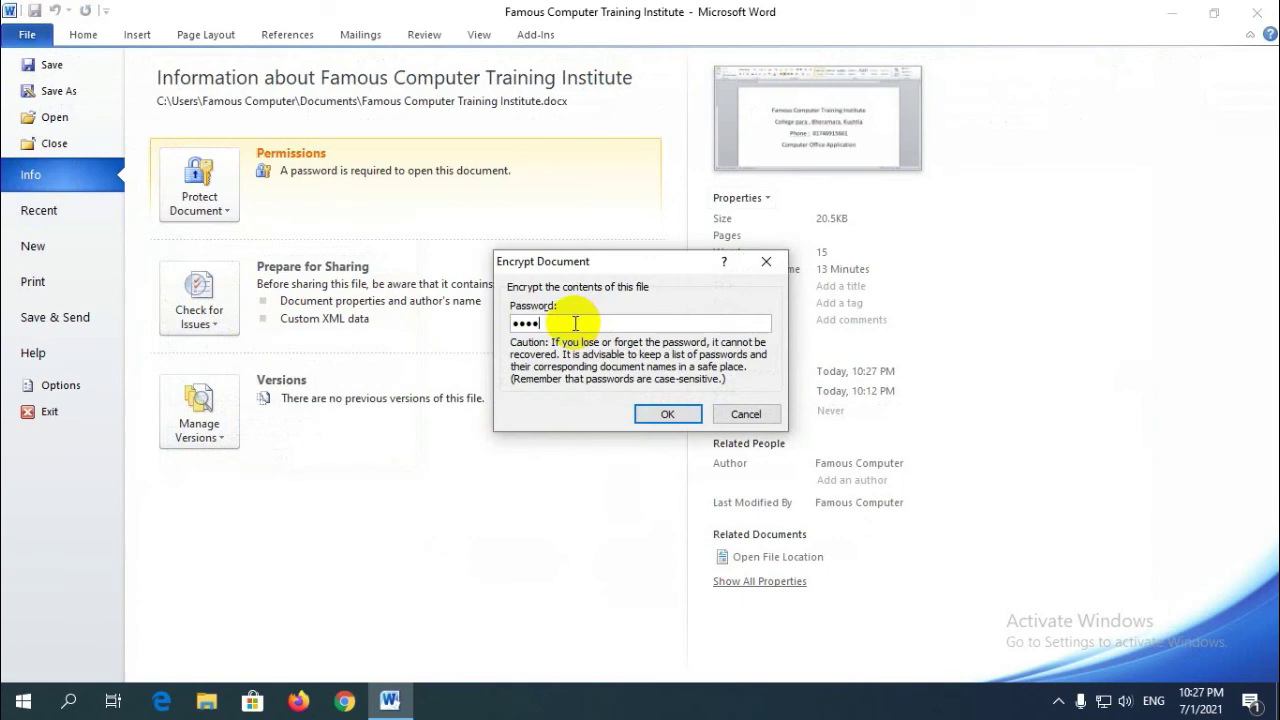
left_click(654, 413)
left_click(47, 64)
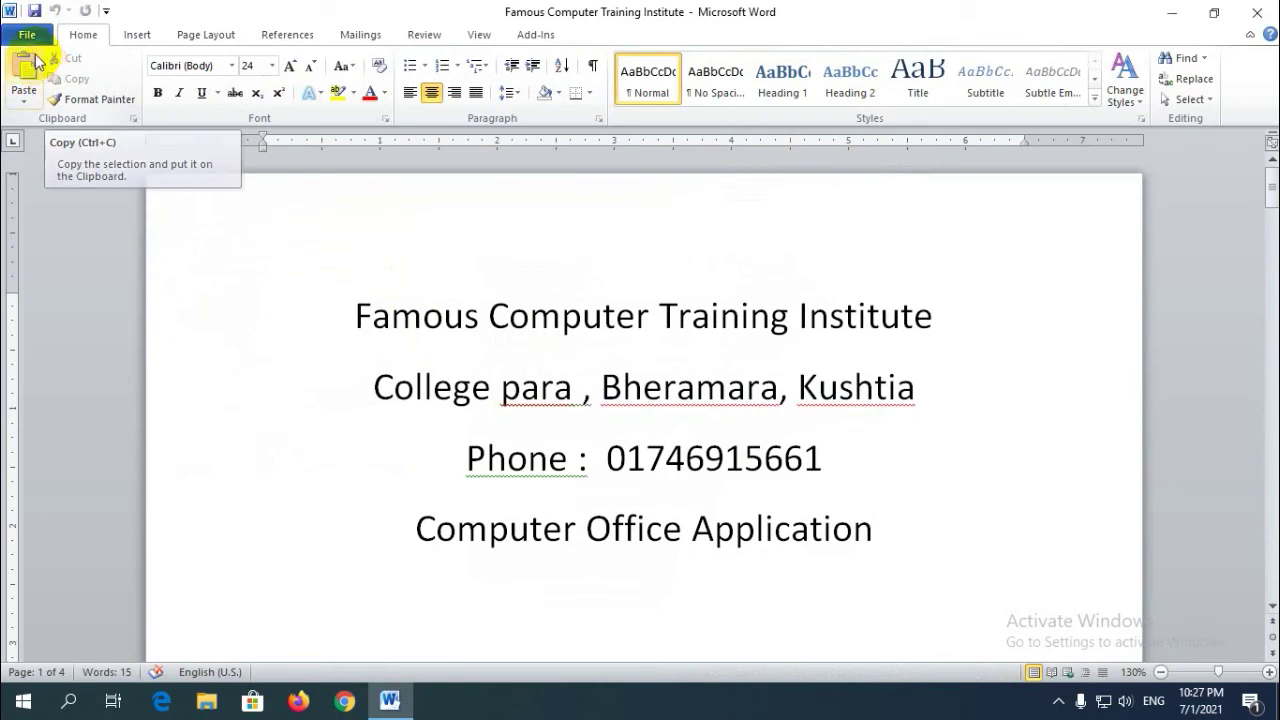
left_click(27, 34)
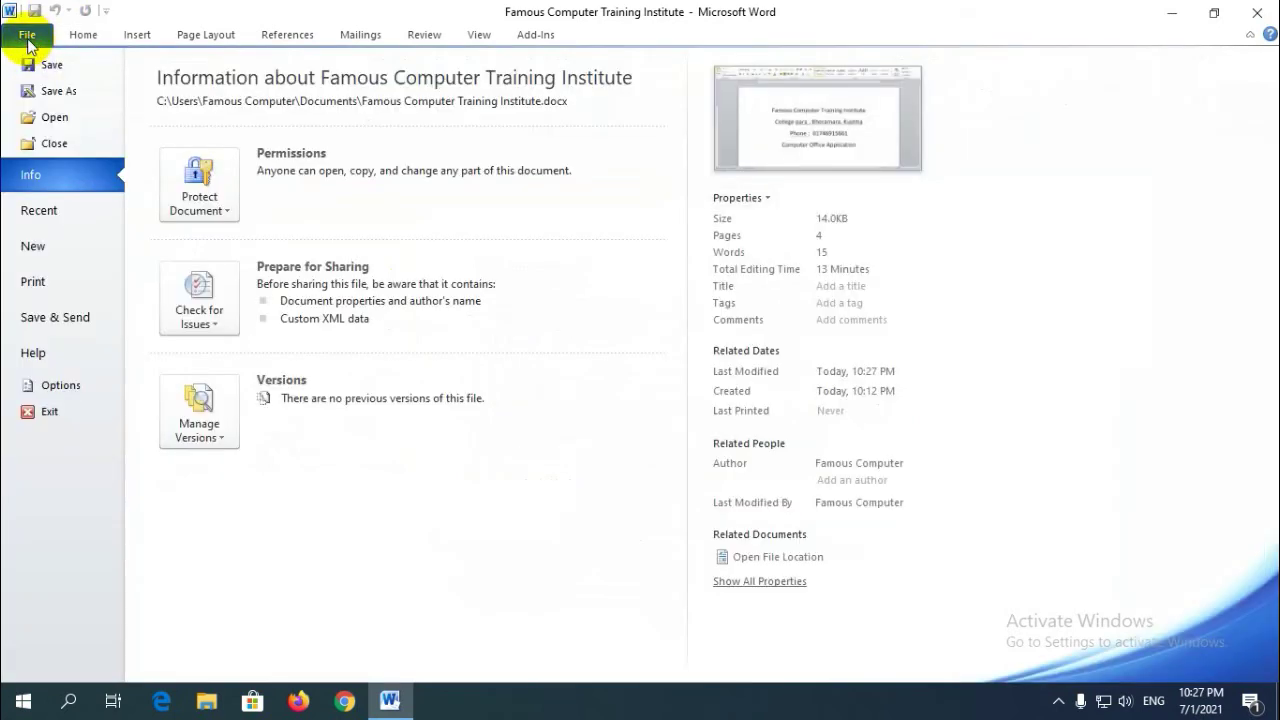
Step: Open the person-named letterhead copy from Recent and check its info: 12.7KB, 4 pages, 15 words
left_click(40, 210)
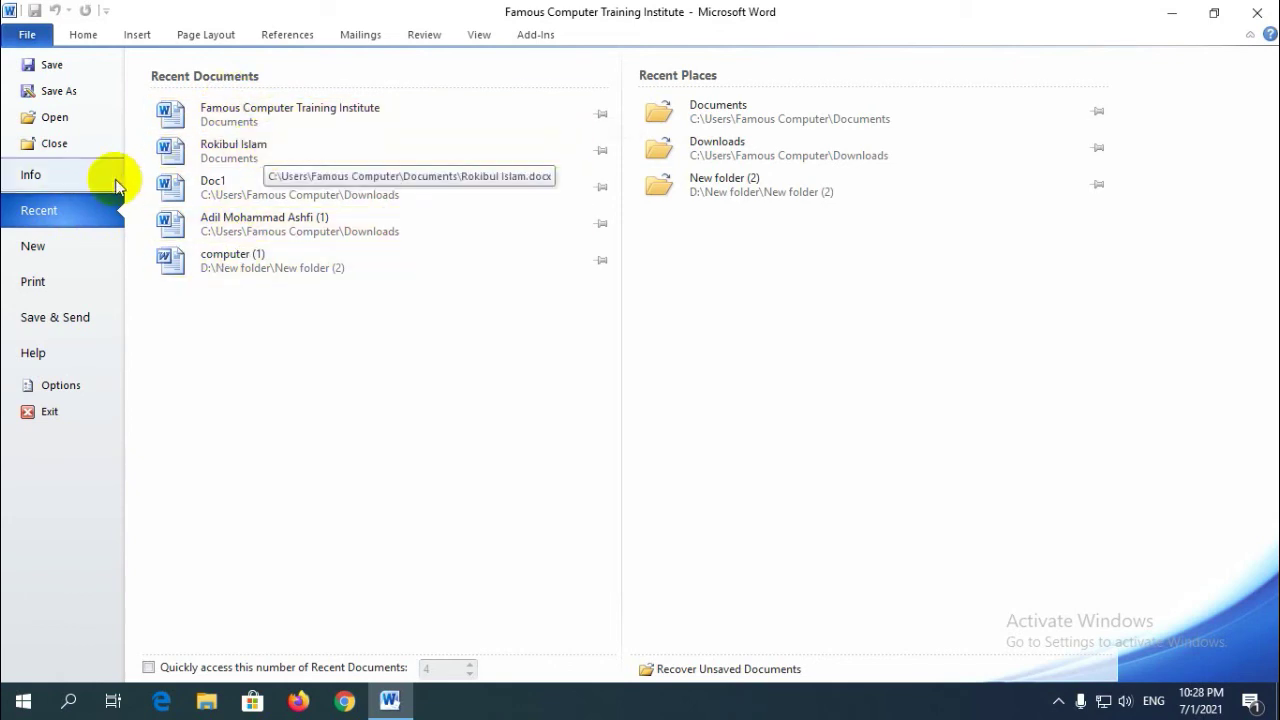
left_click(235, 148)
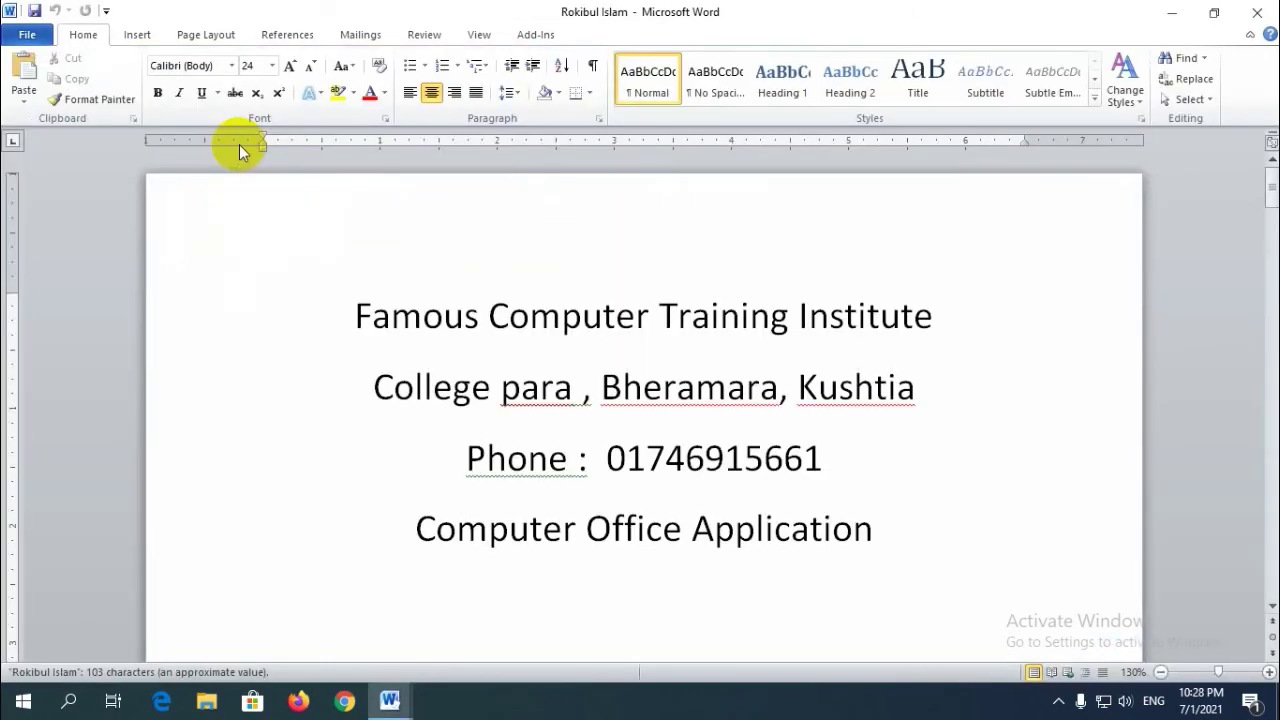
left_click(29, 35)
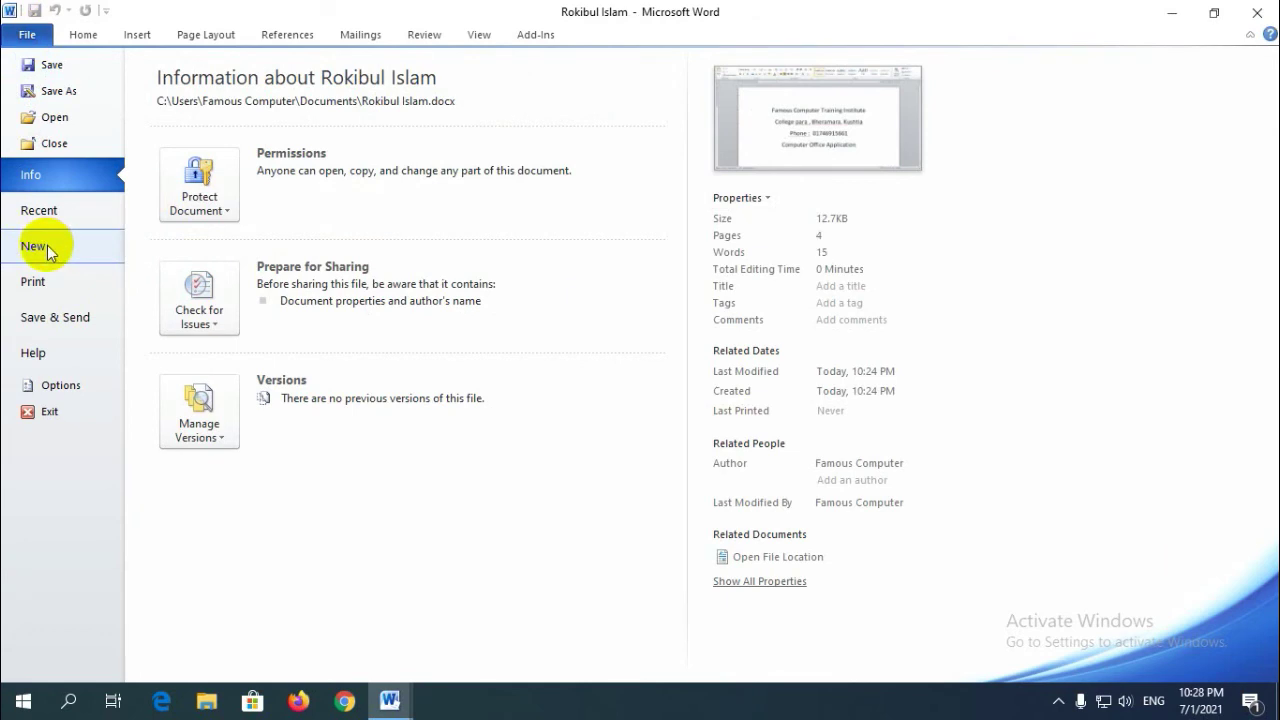
key("Escape")
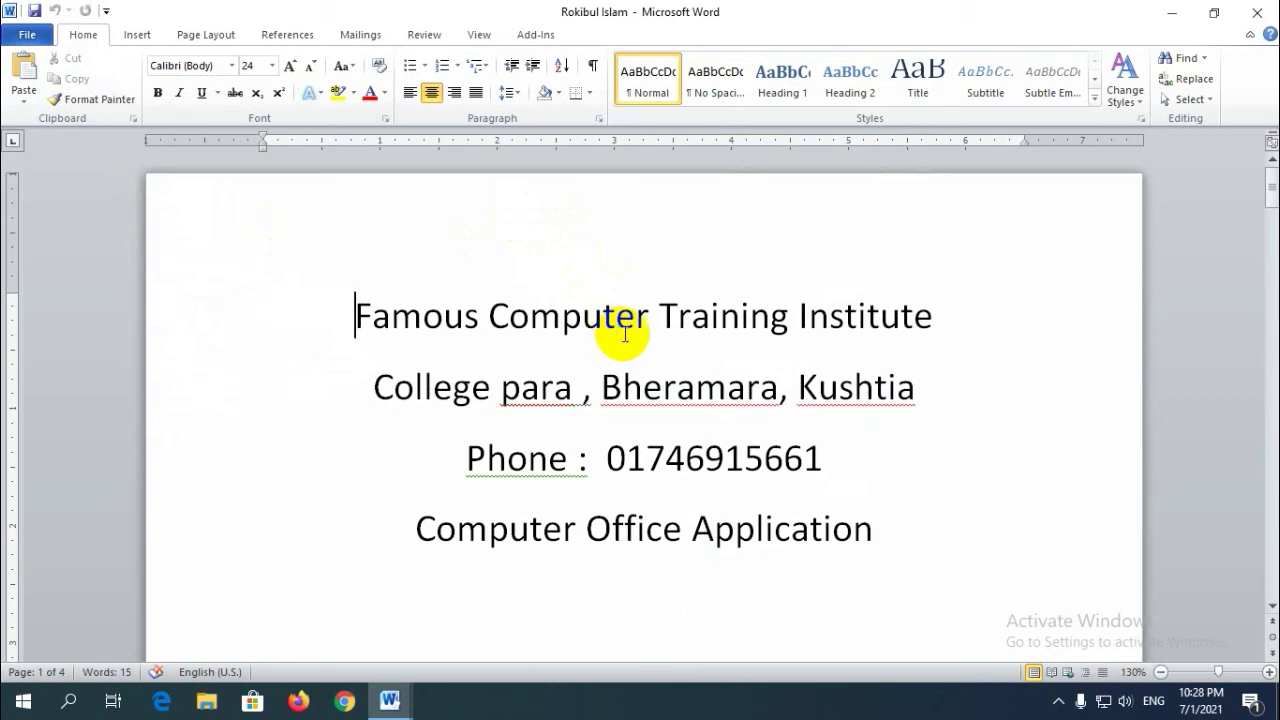
left_click(691, 333)
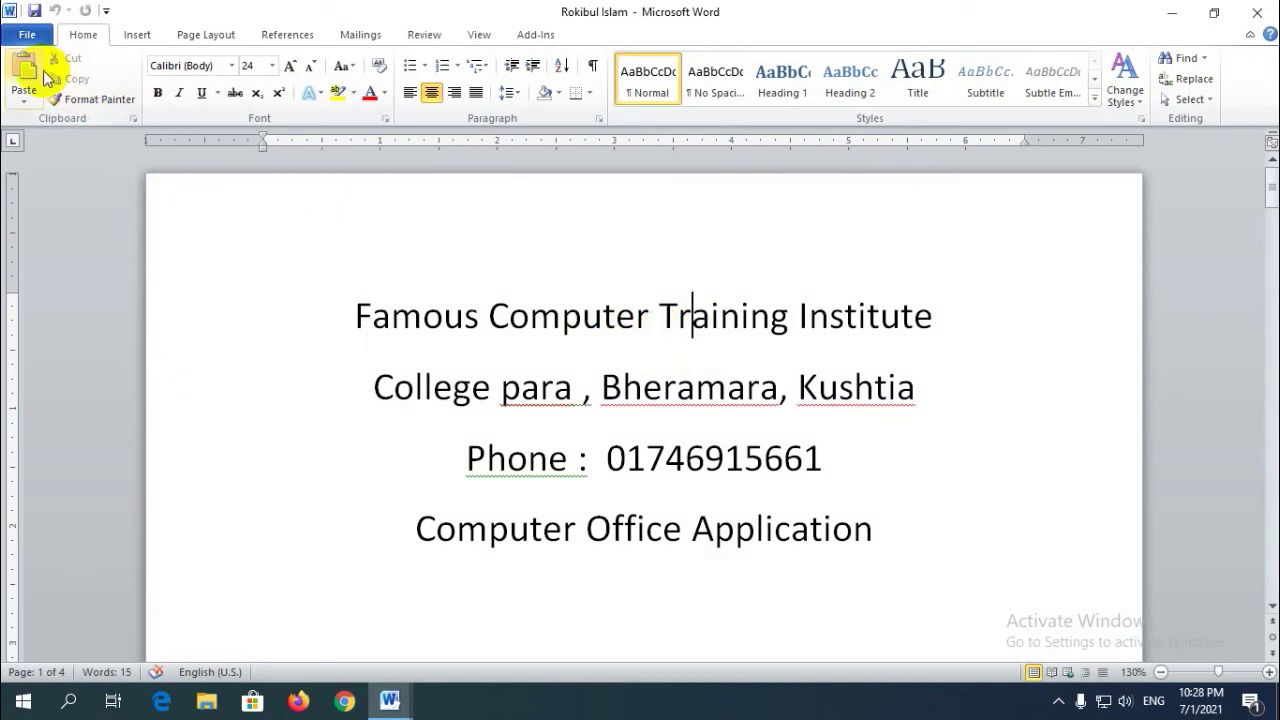
left_click(27, 36)
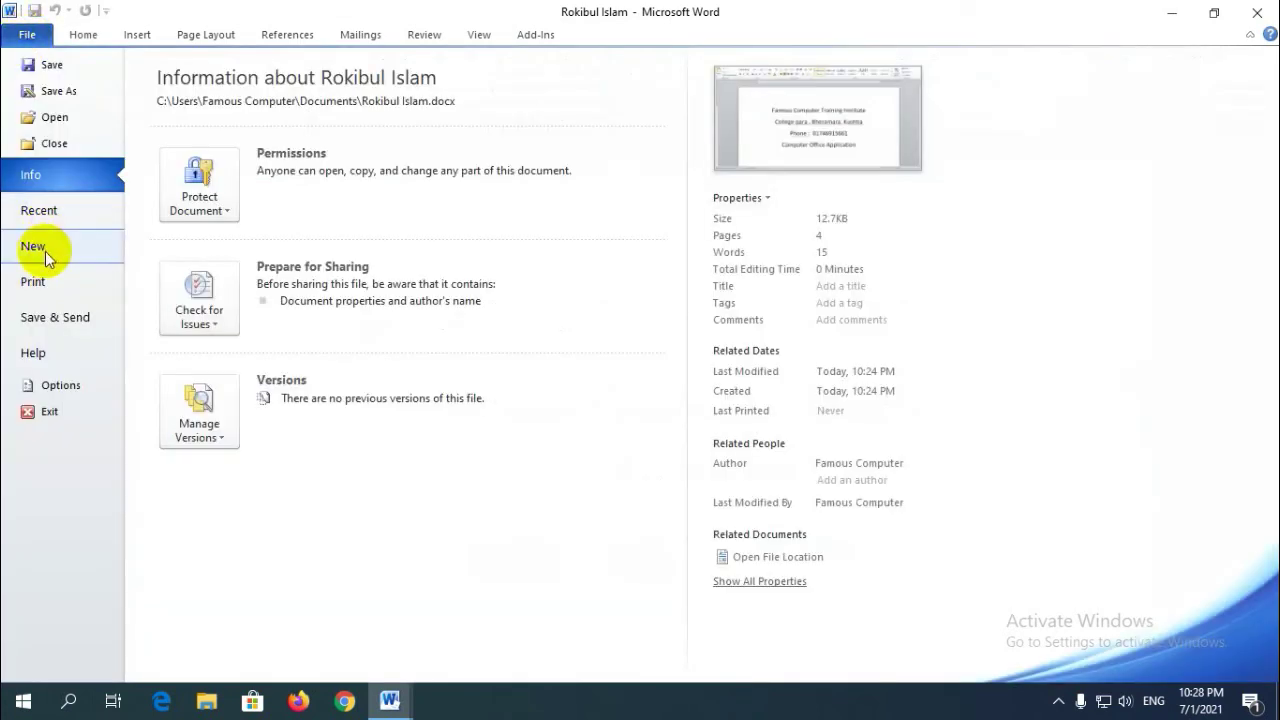
Step: Create a blank Document2, then close it to return to the letterhead copy
left_click(45, 251)
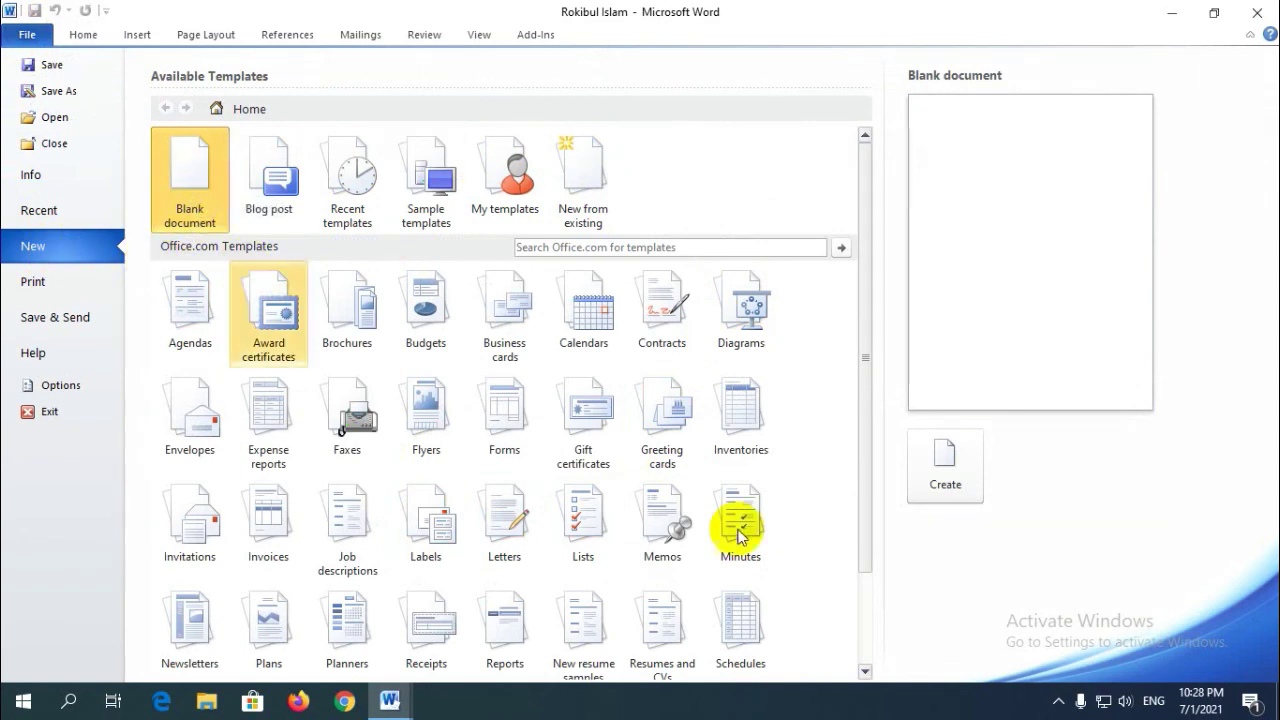
left_click(951, 484)
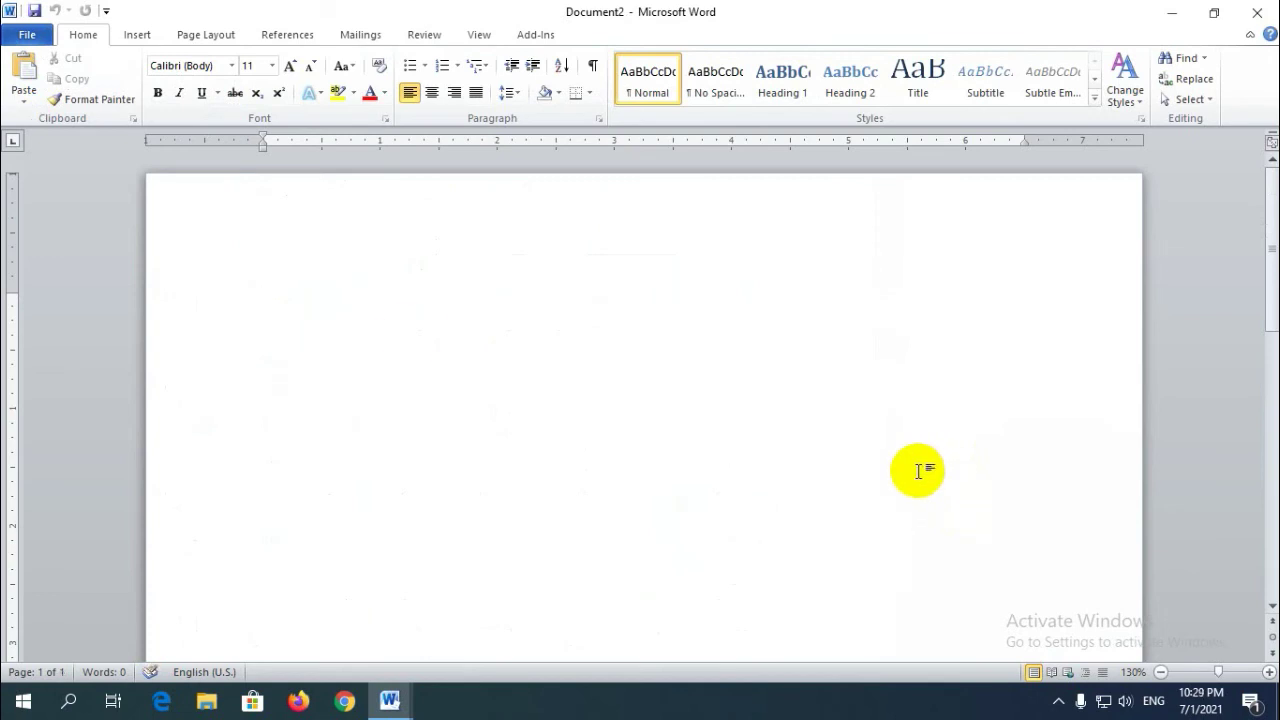
left_click(27, 34)
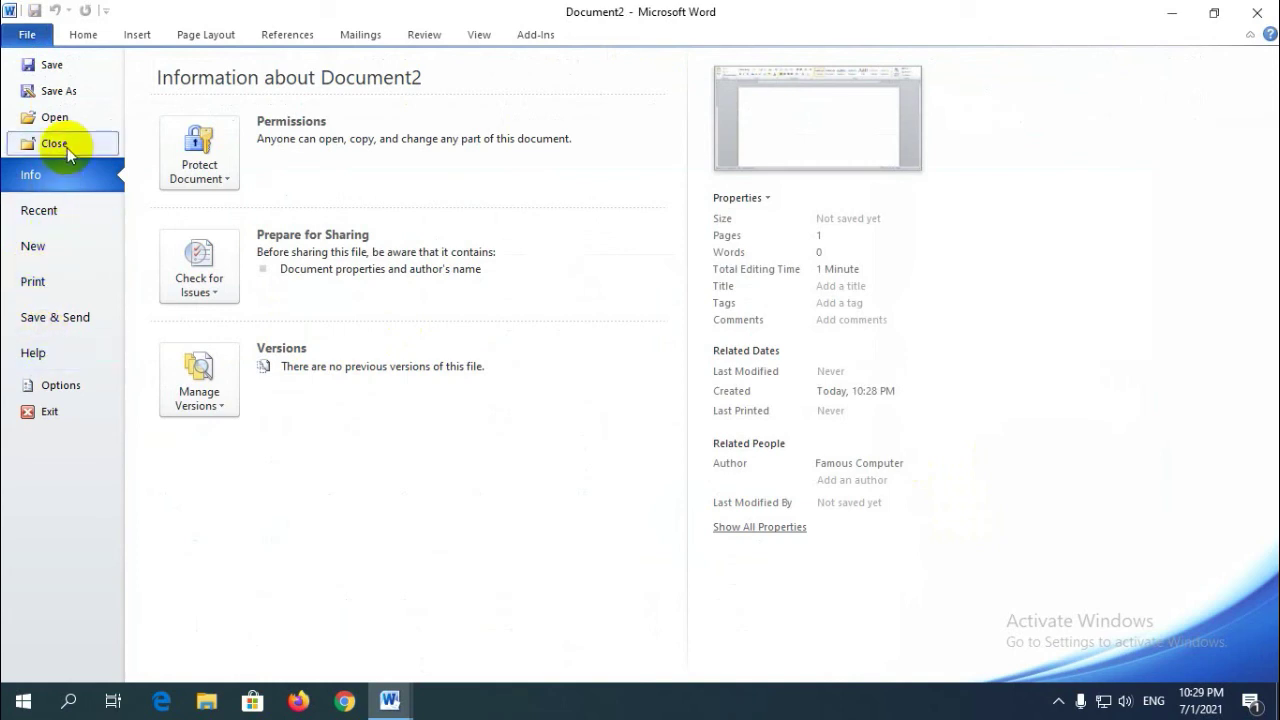
key("Escape")
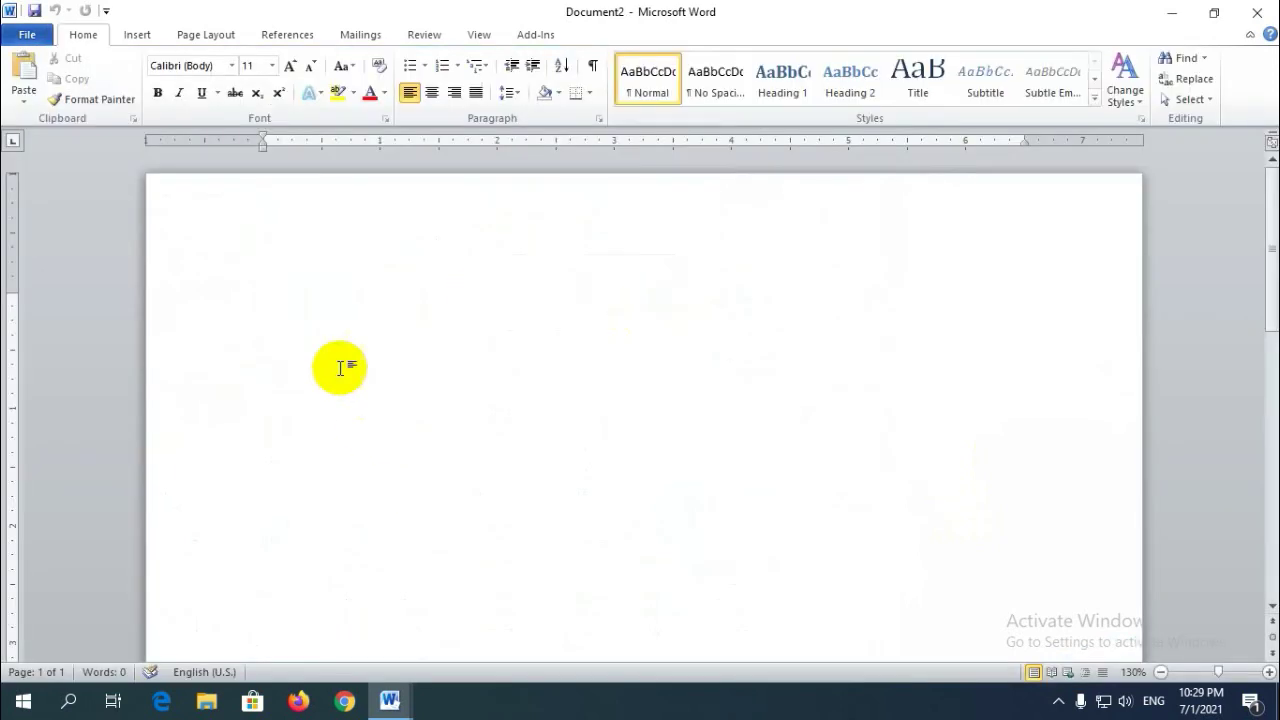
left_click(5, 35)
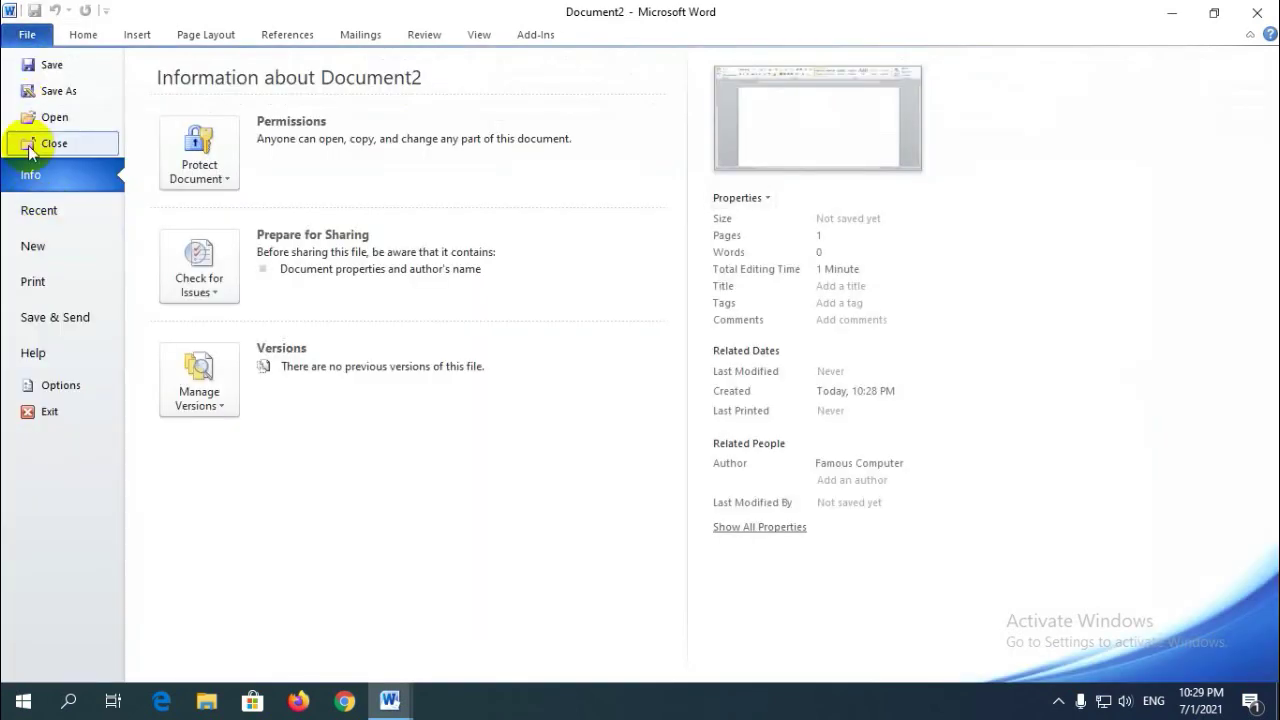
left_click(25, 143)
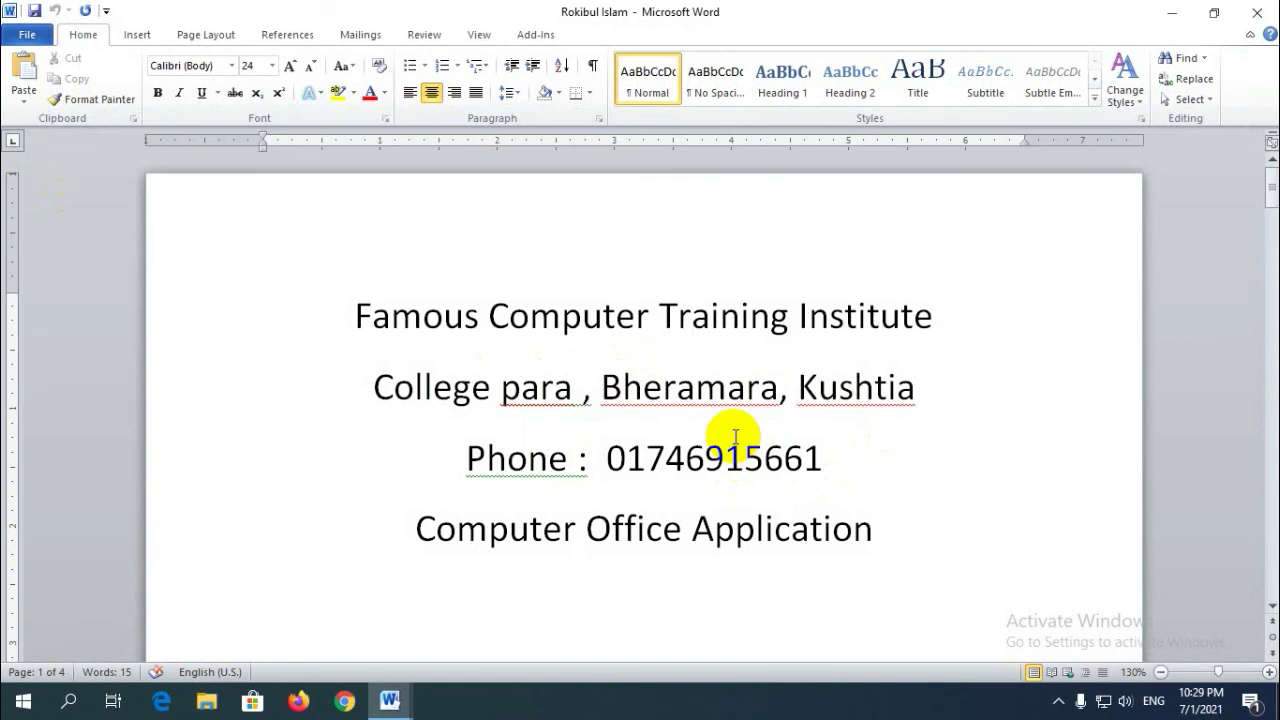
Step: In the Print view, set copies back to 1 and keep the Canon iP2700 series printer
left_click(27, 36)
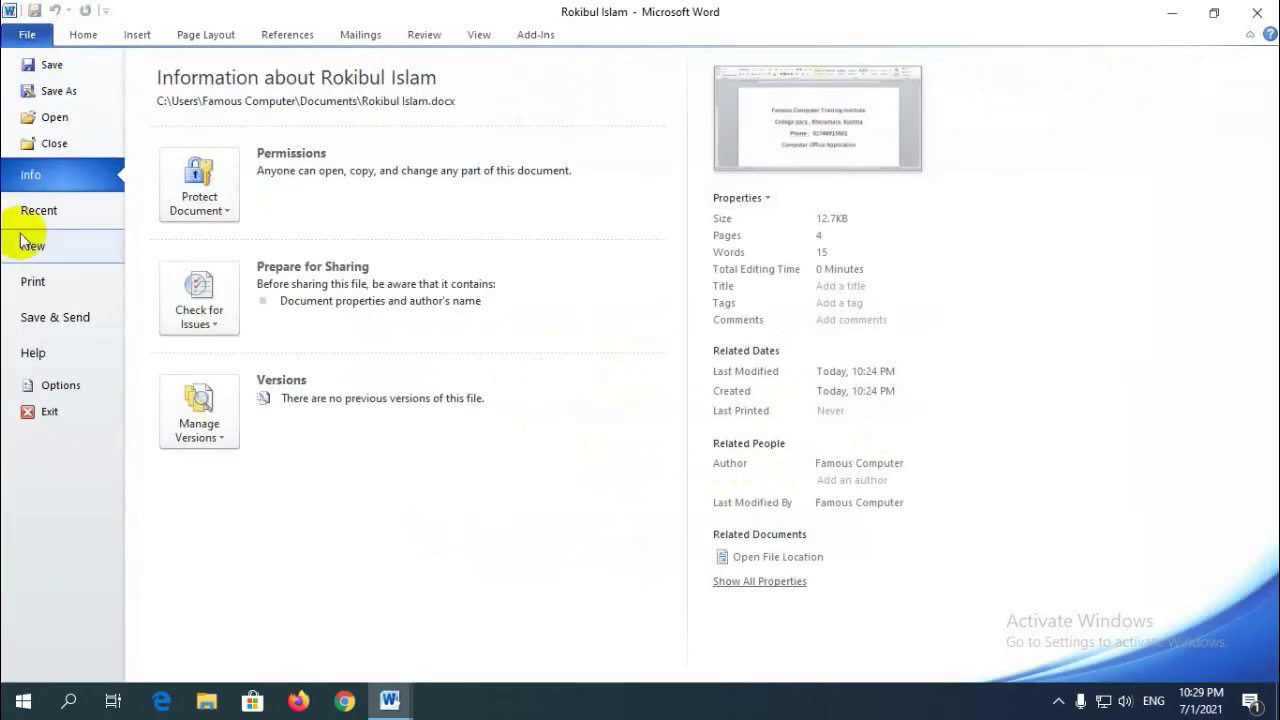
left_click(35, 287)
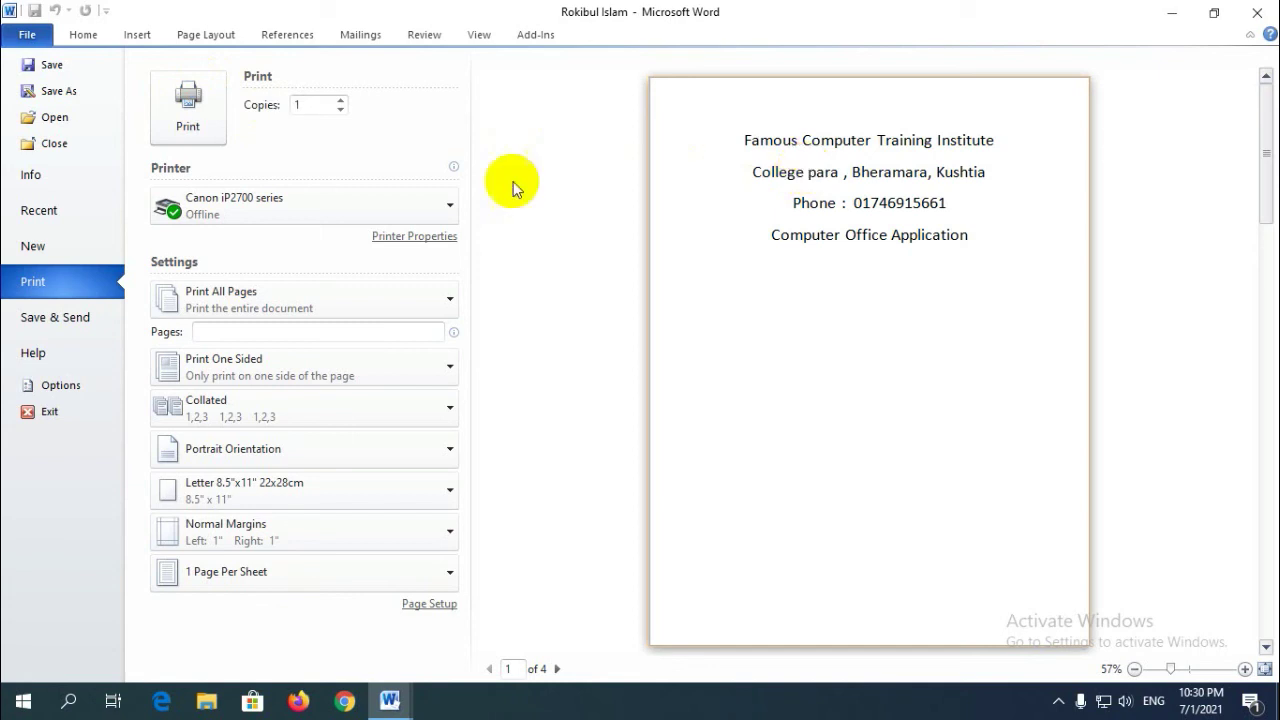
left_click(340, 97)
left_click(340, 97)
left_click(340, 97)
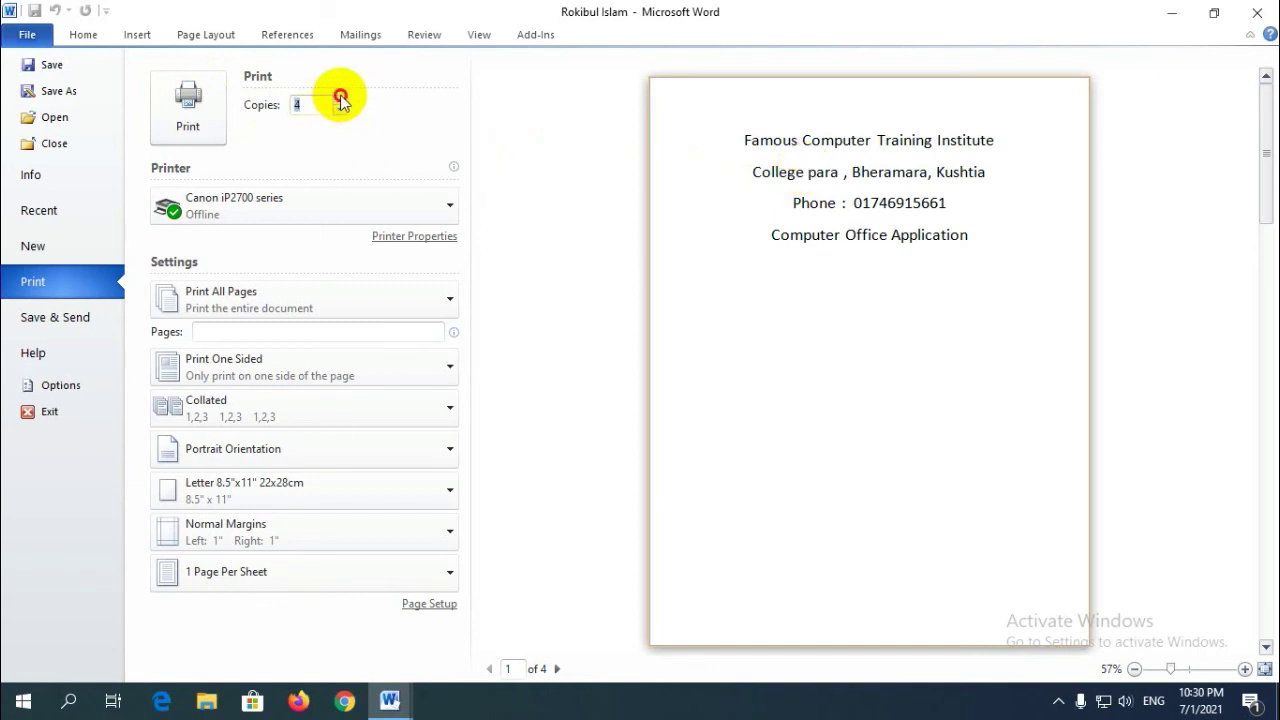
left_click(340, 97)
type("1")
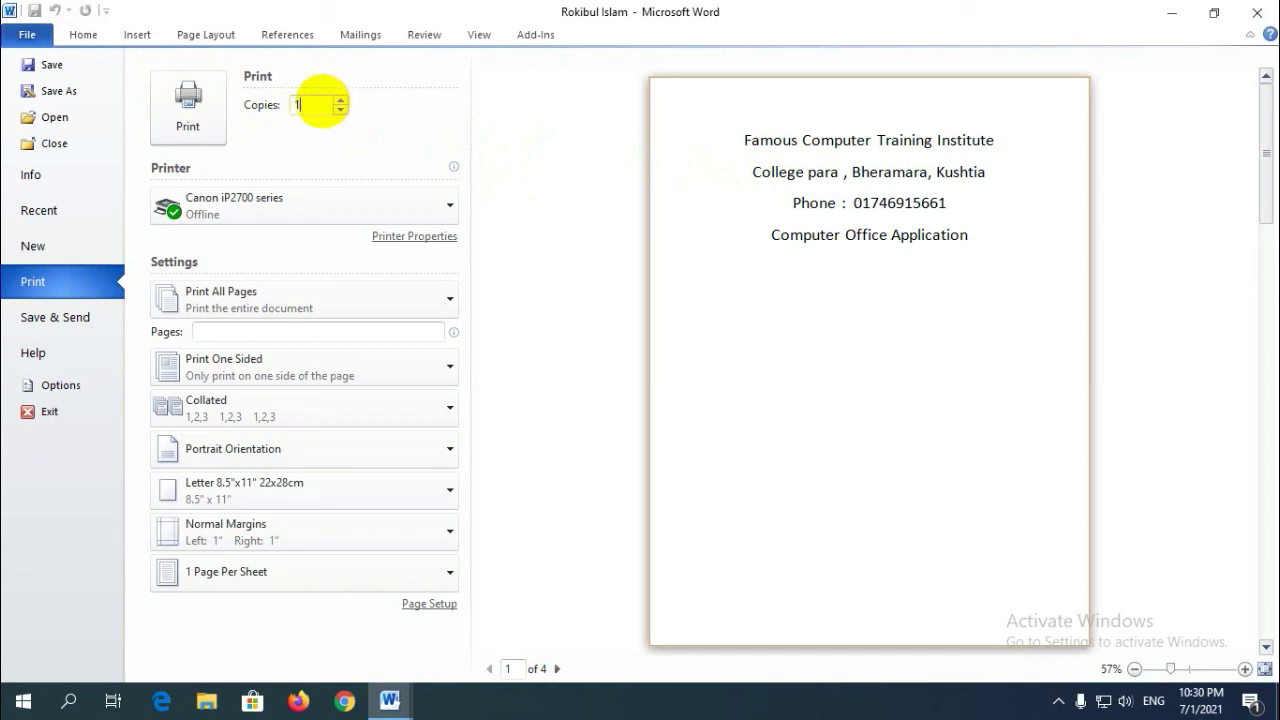
left_click(321, 149)
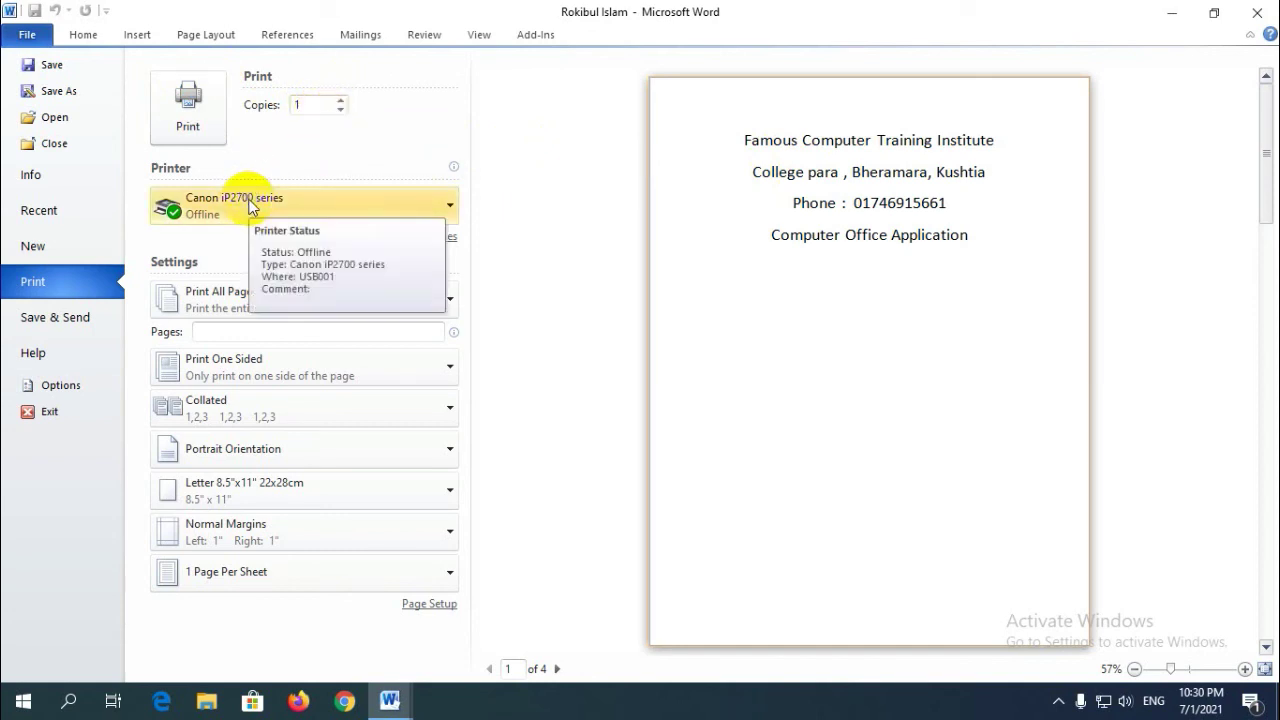
left_click(249, 202)
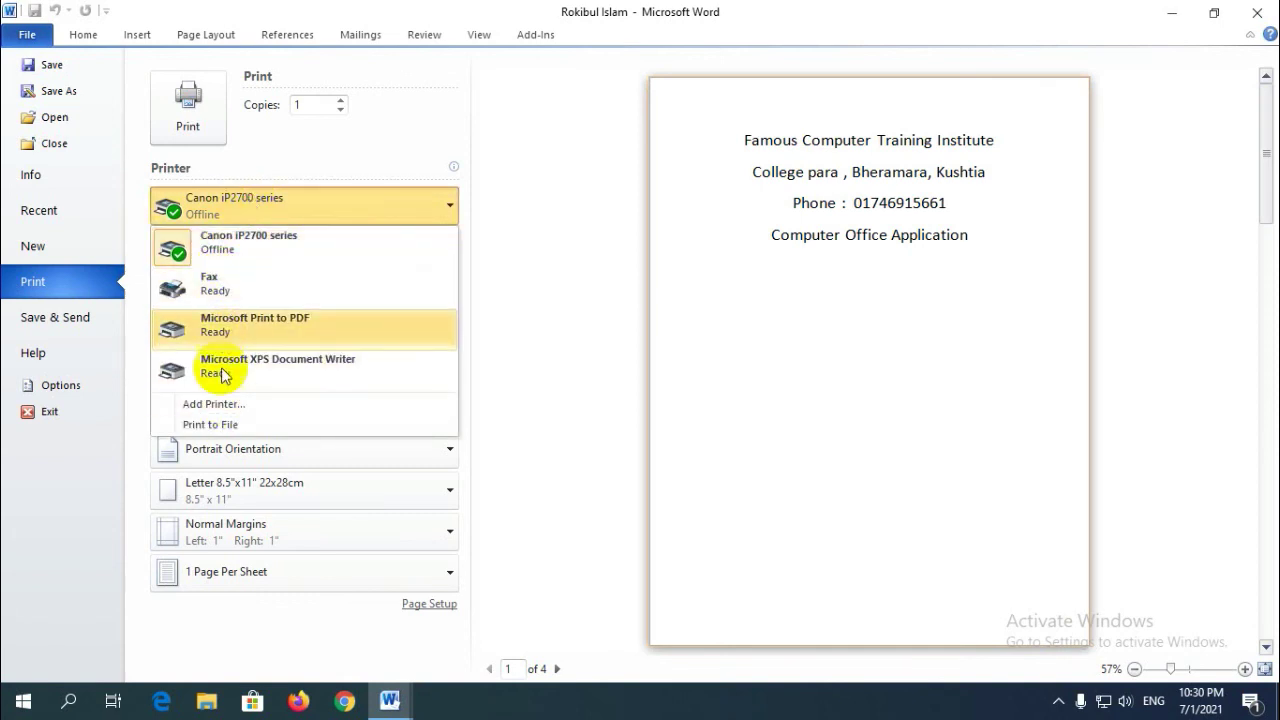
left_click(364, 141)
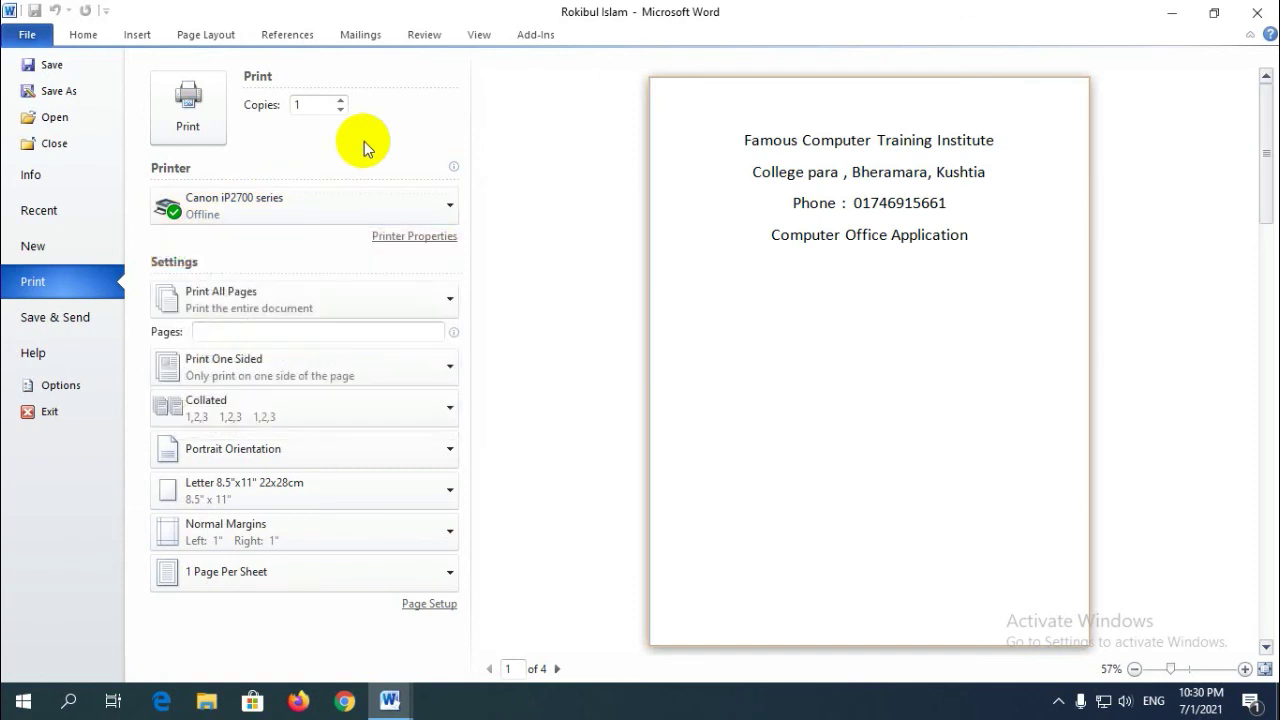
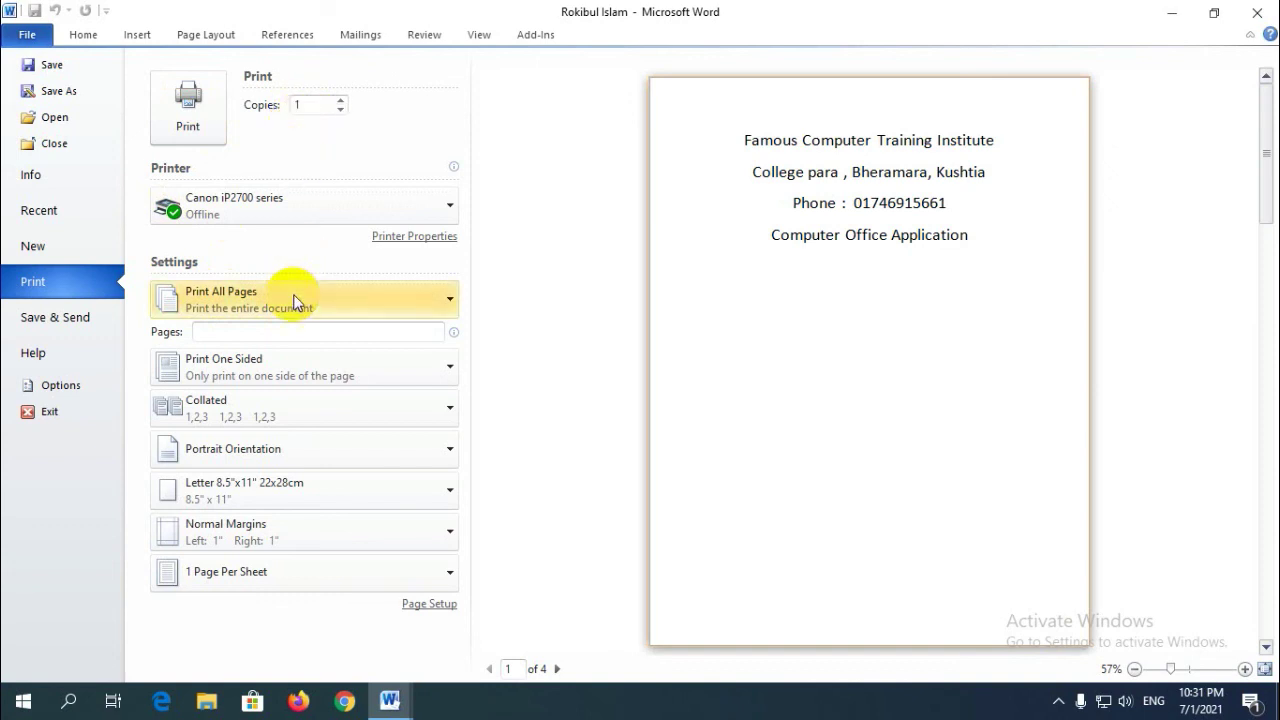
Step: Set the print range to Print Current Page, then try a custom range of 1-5
left_click(235, 297)
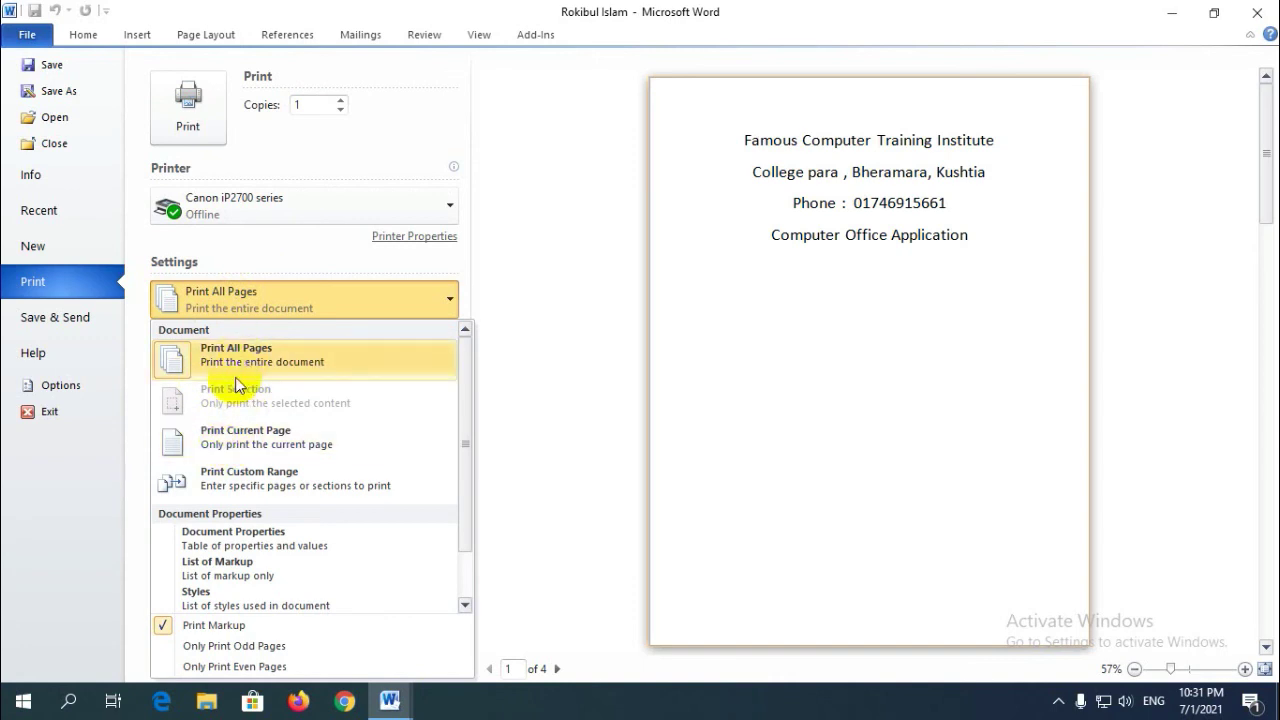
left_click(246, 443)
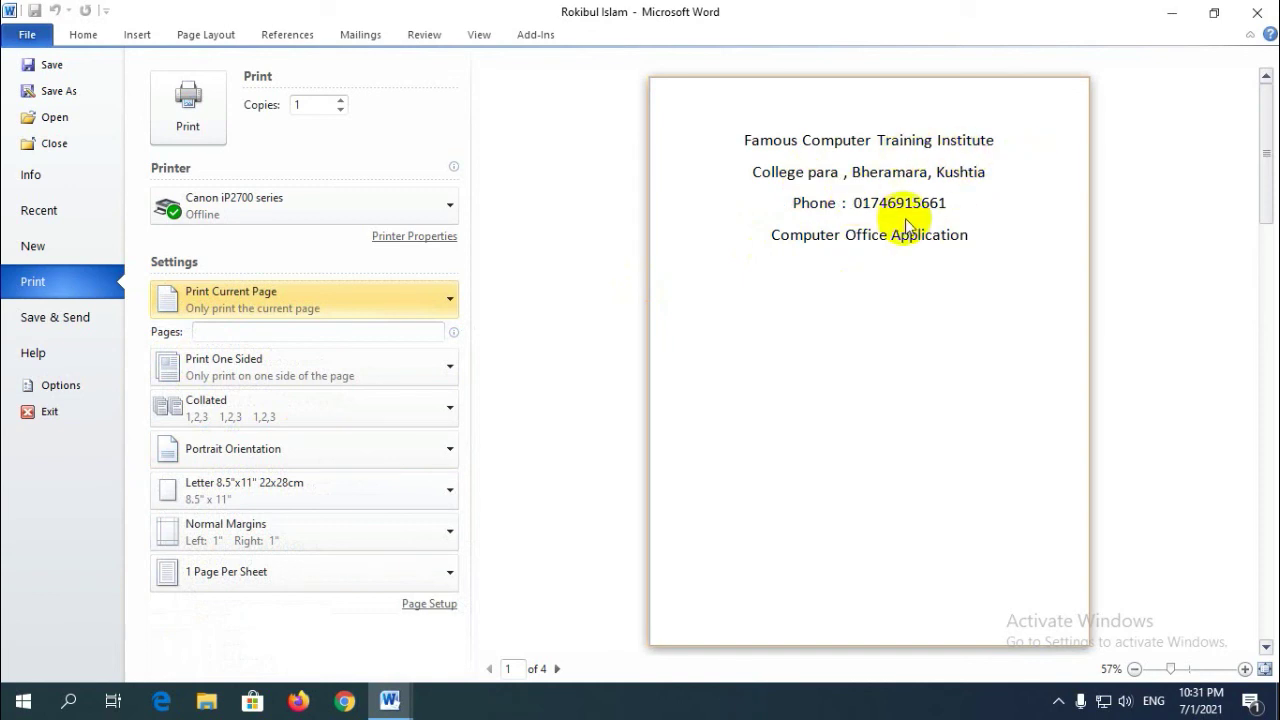
left_click(224, 333)
type("1")
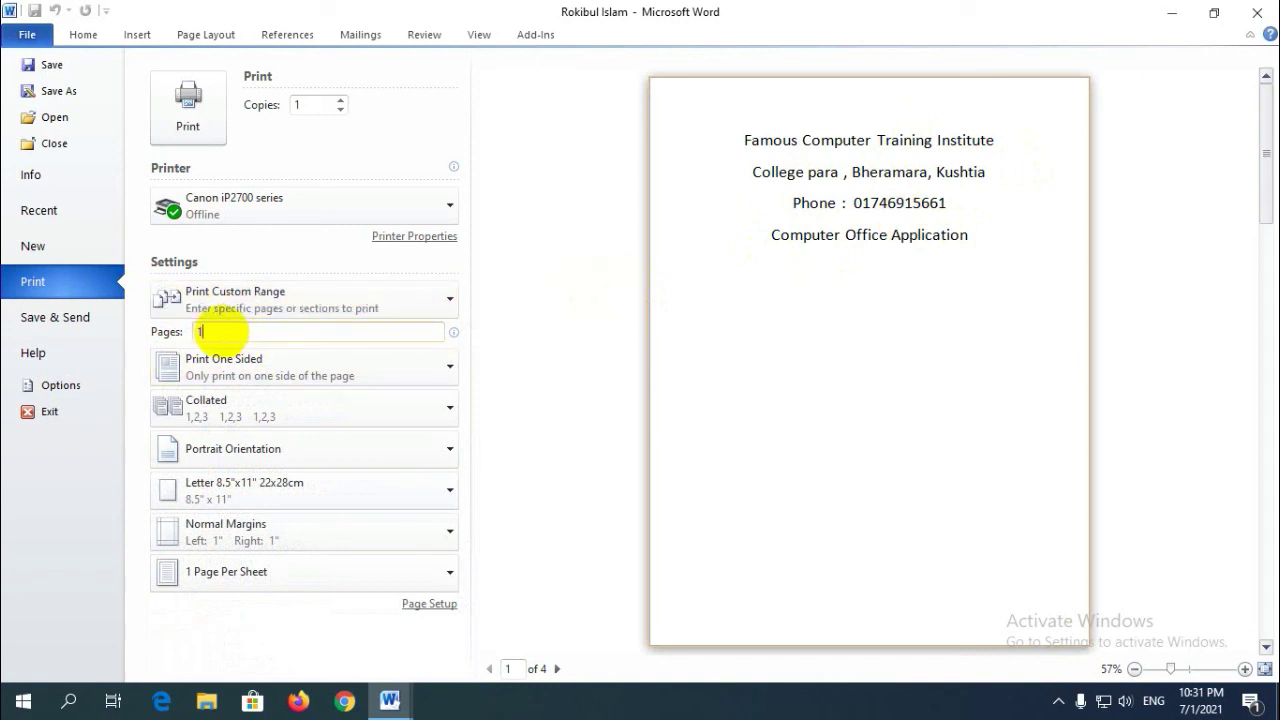
type("-5")
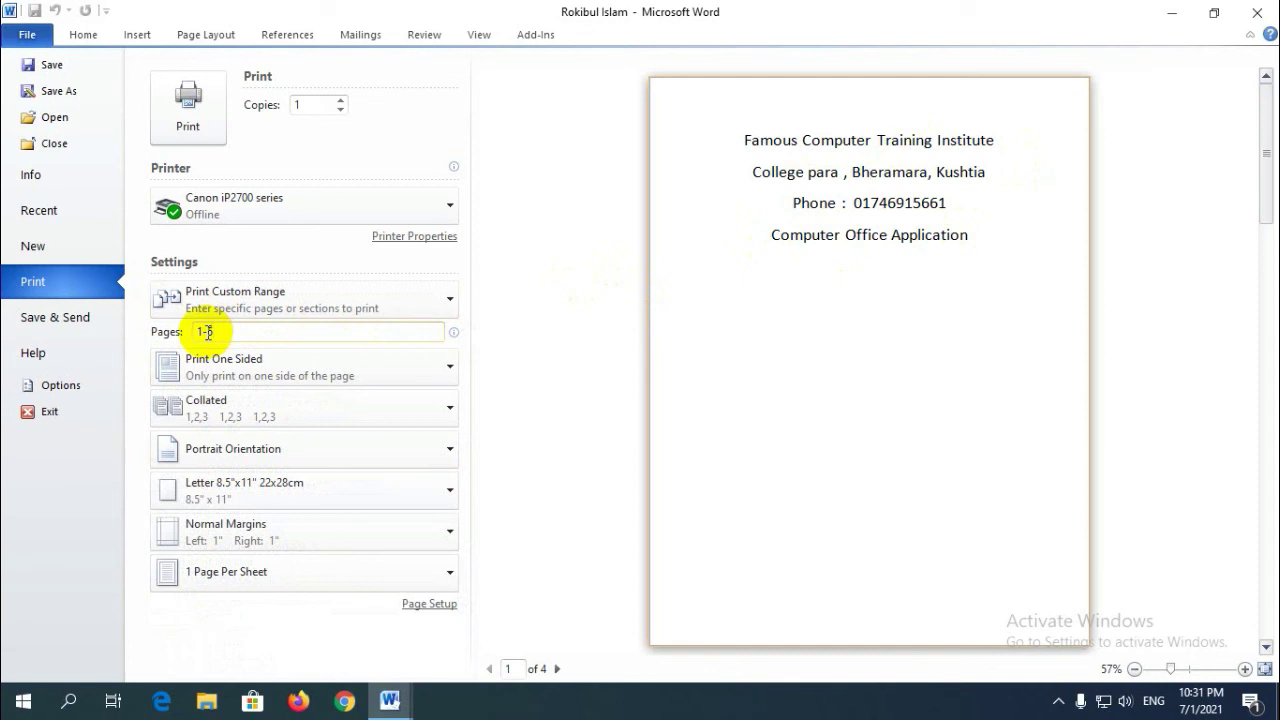
Step: Replace the range with 1,3,5, clear it back to all pages, and show the Info page
left_click_drag(207, 333, 158, 337)
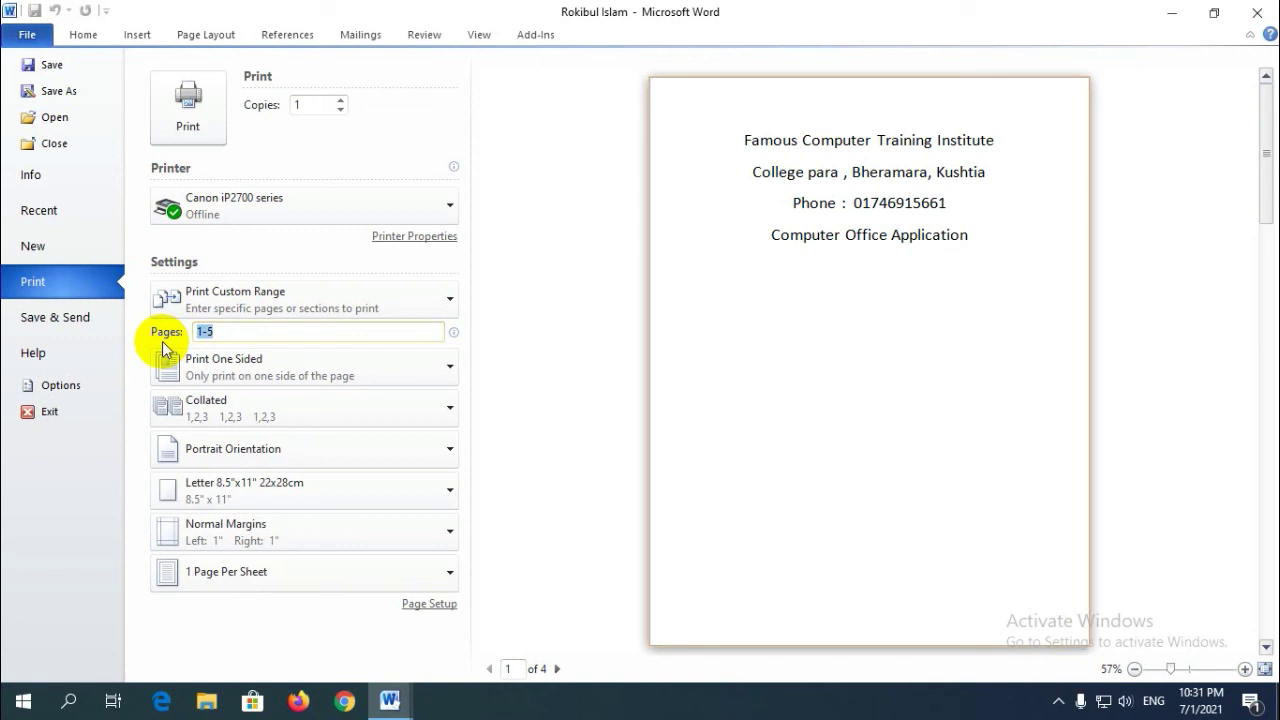
type("1,")
type("3,5")
key("BackSpace")
key("BackSpace")
key("BackSpace")
key("BackSpace")
key("BackSpace")
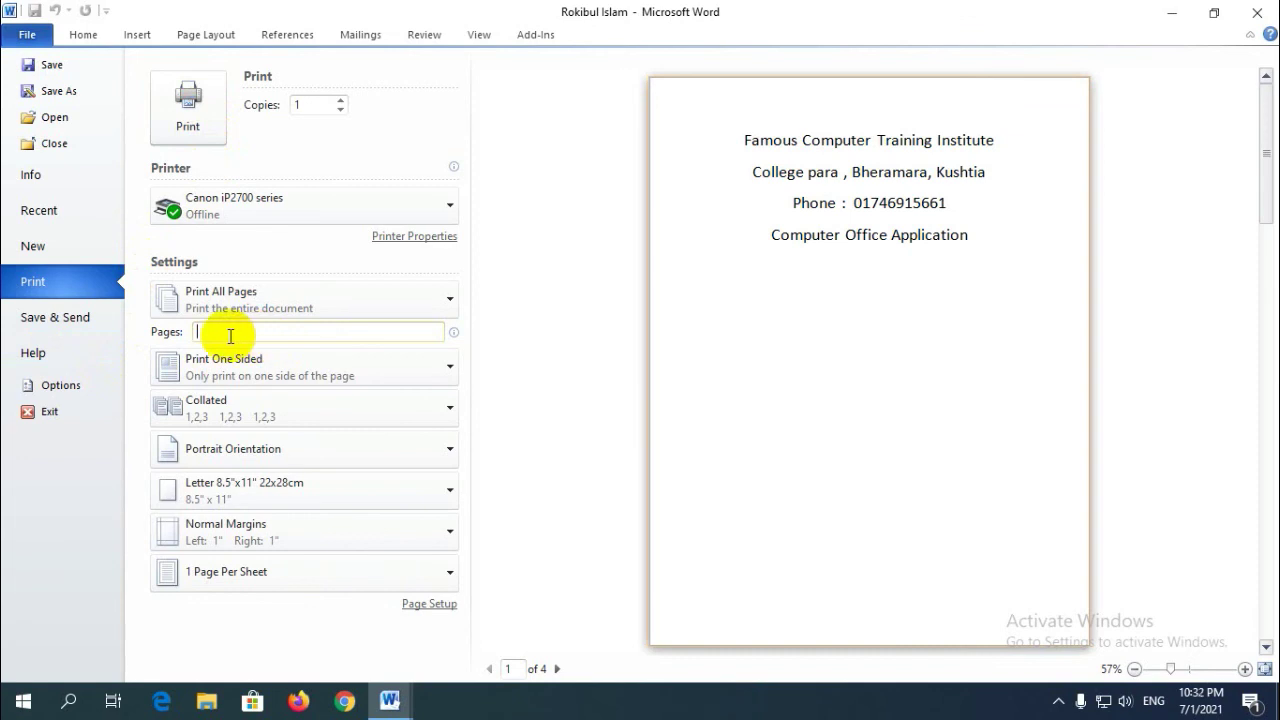
key("Escape")
left_click(27, 34)
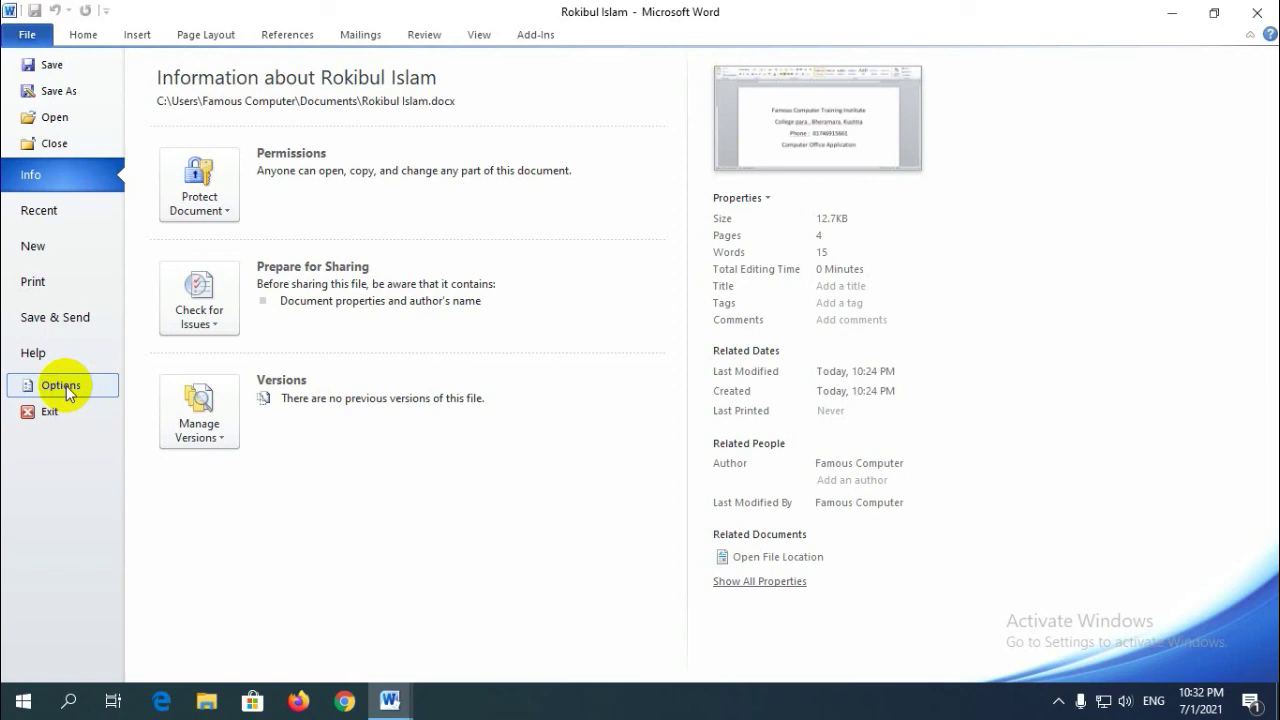
Step: View the Word Options dialog and cancel it without applying changes
left_click(62, 385)
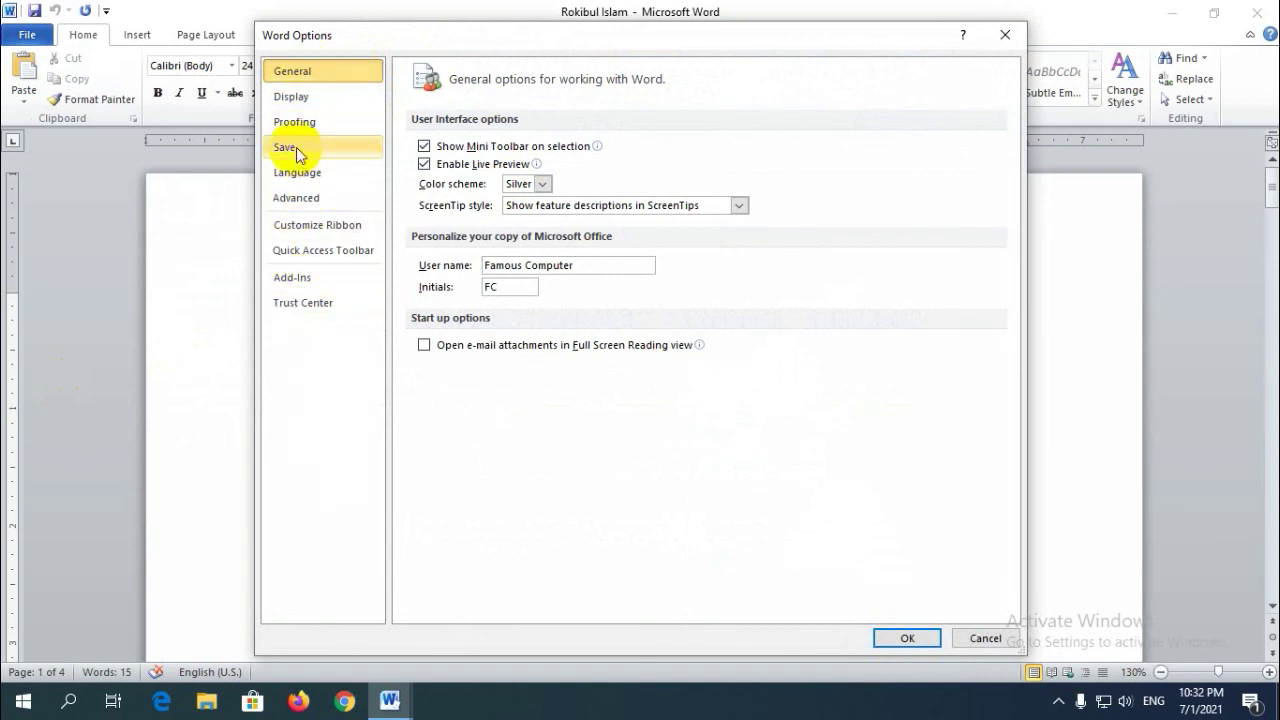
left_click(957, 640)
left_click(27, 35)
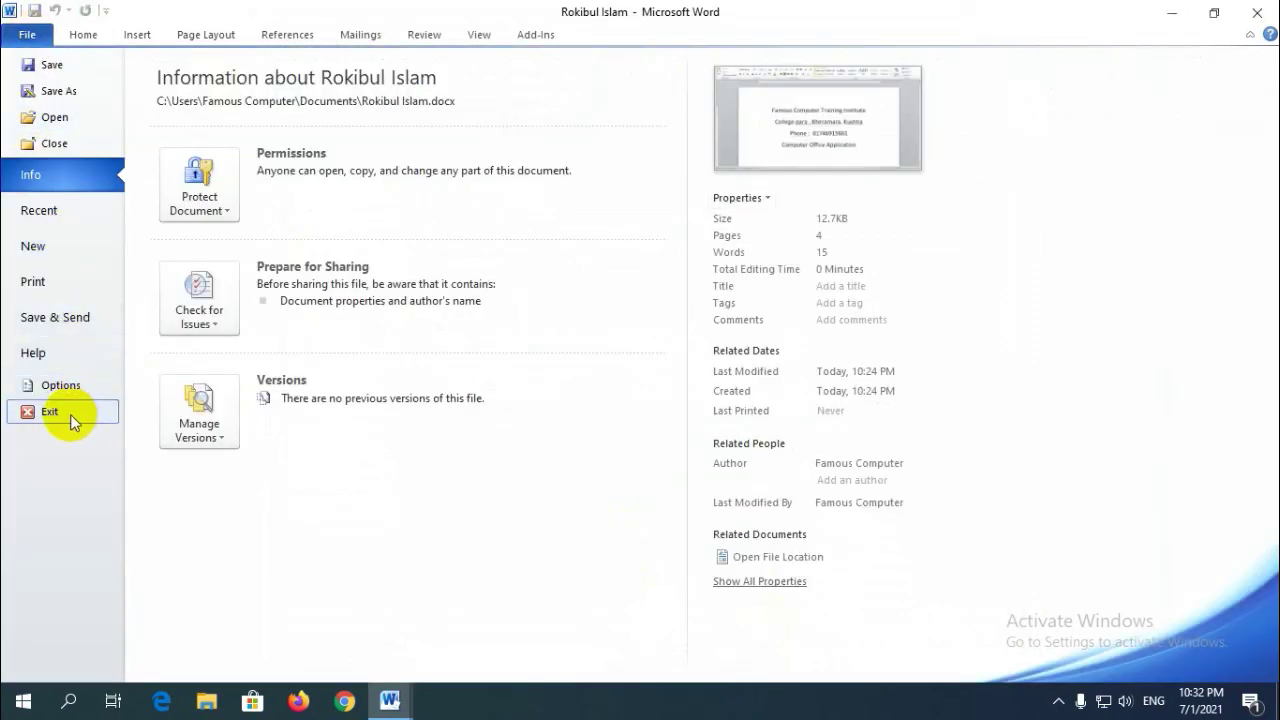
Step: Return to the document, then exit Word with File > Exit
key("Escape")
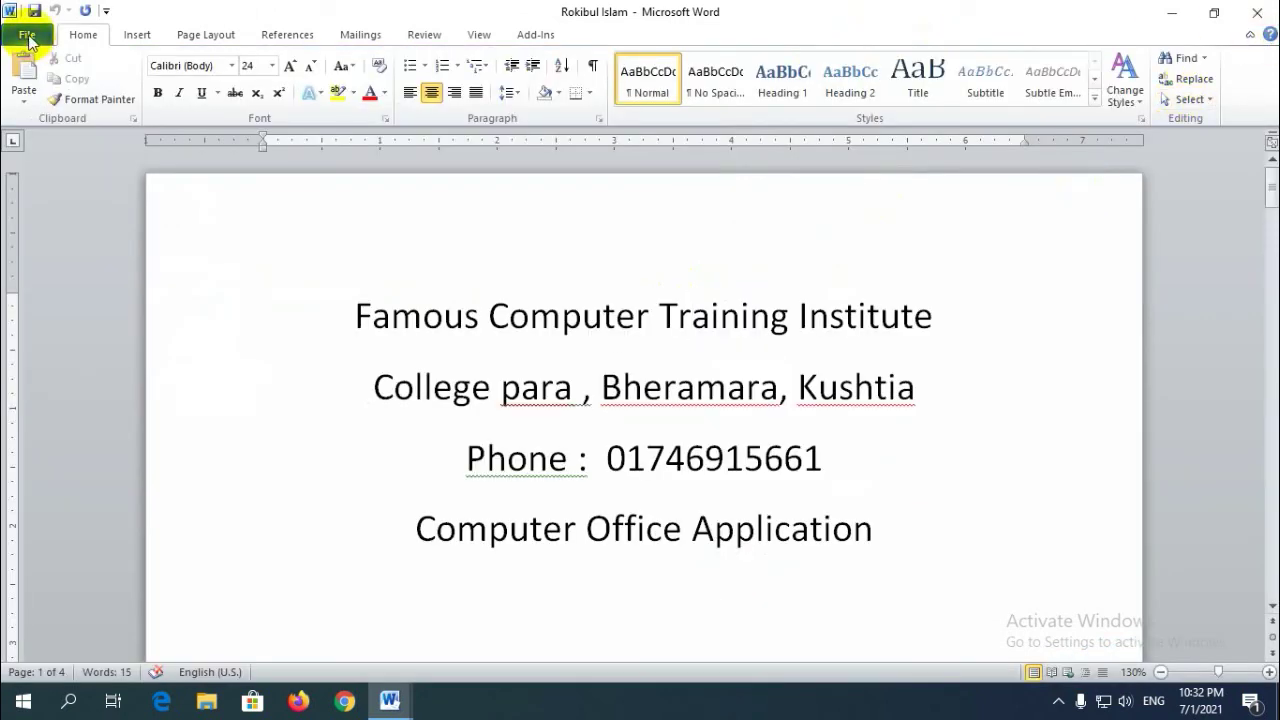
left_click(27, 35)
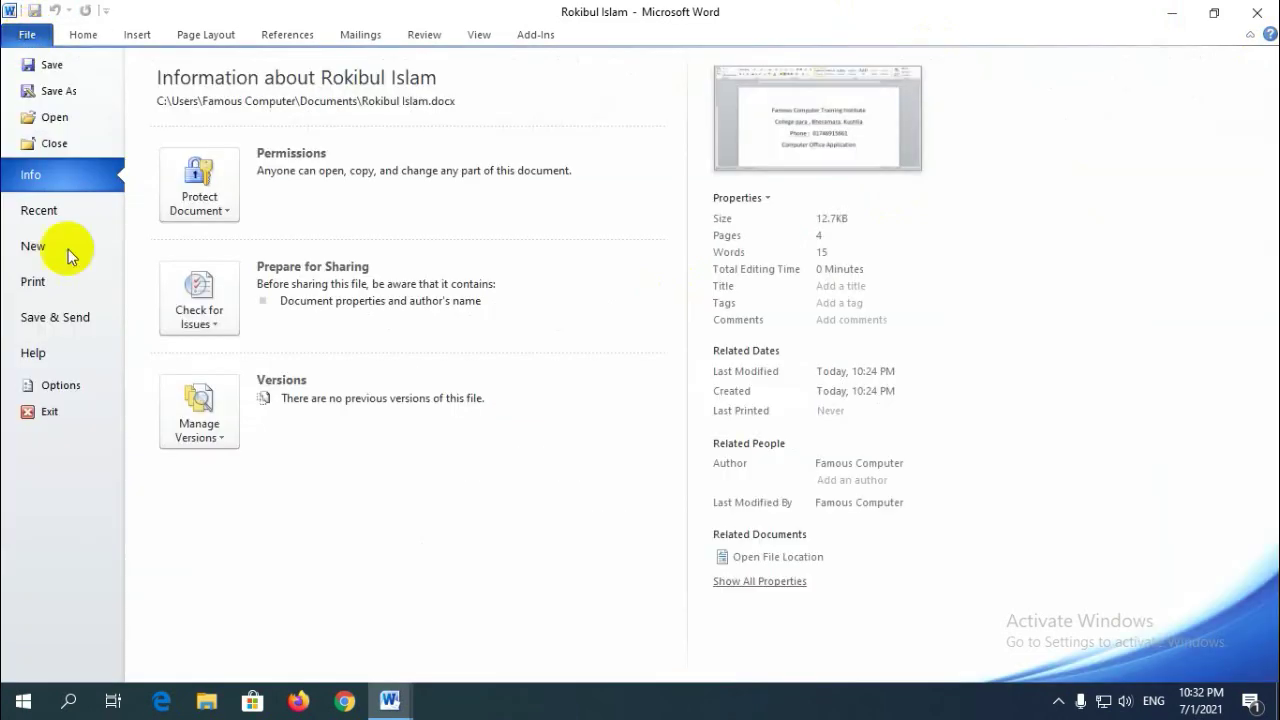
left_click(51, 414)
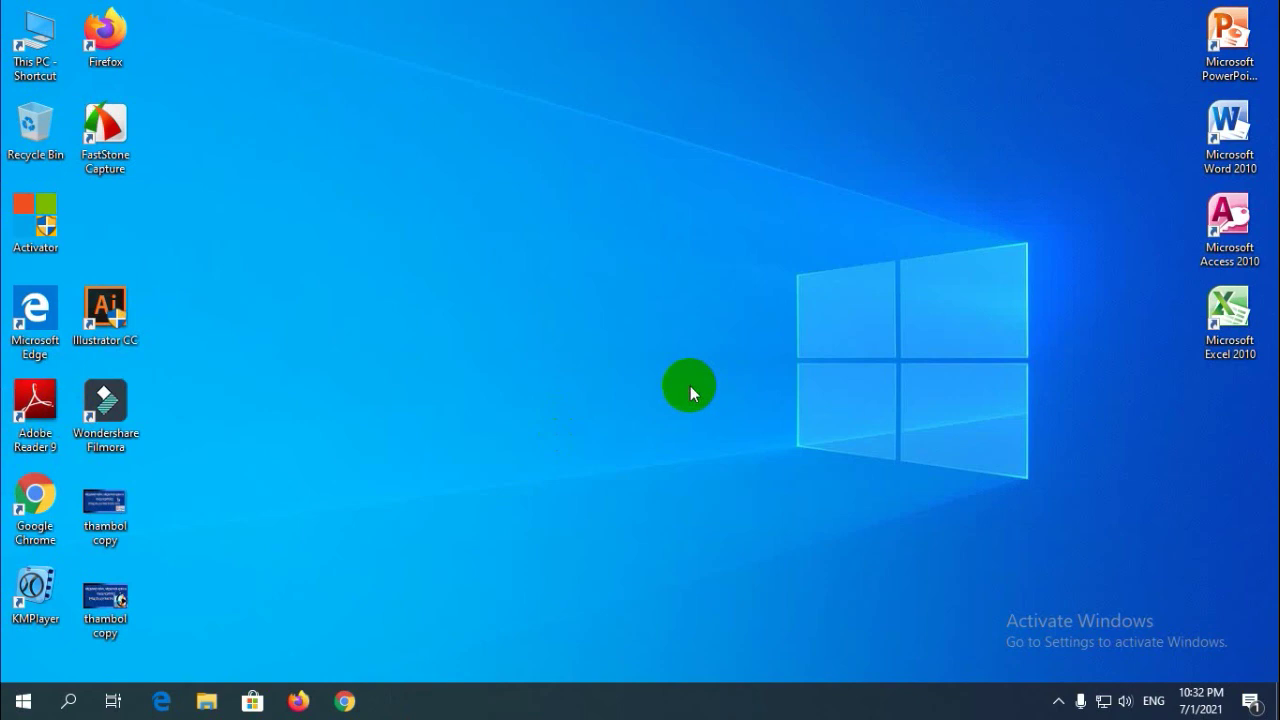
double_click(1240, 163)
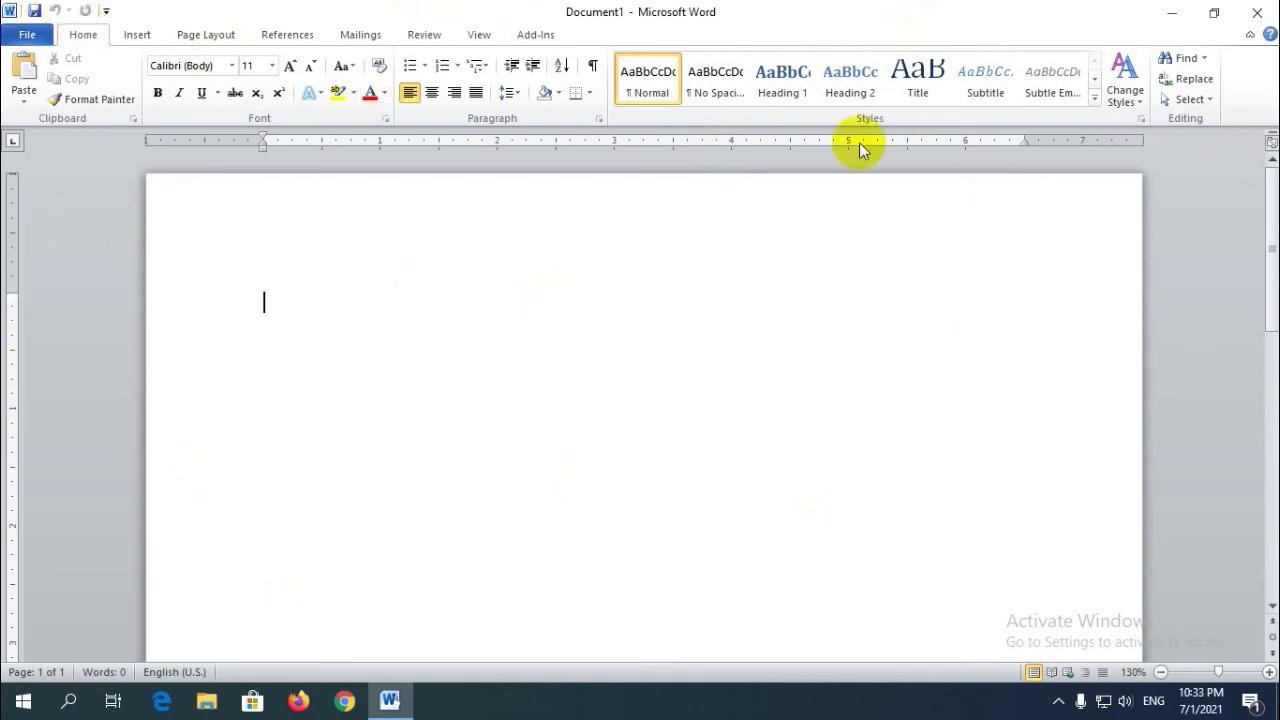
left_click(28, 36)
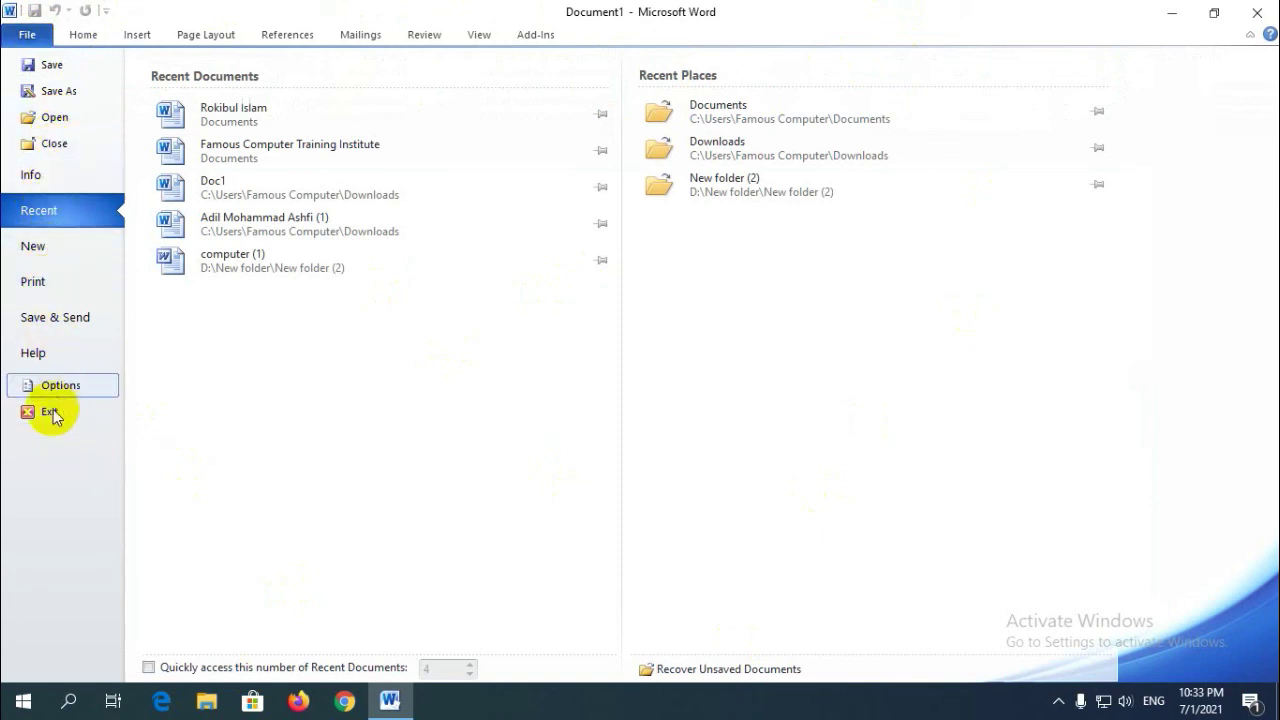
key("Escape")
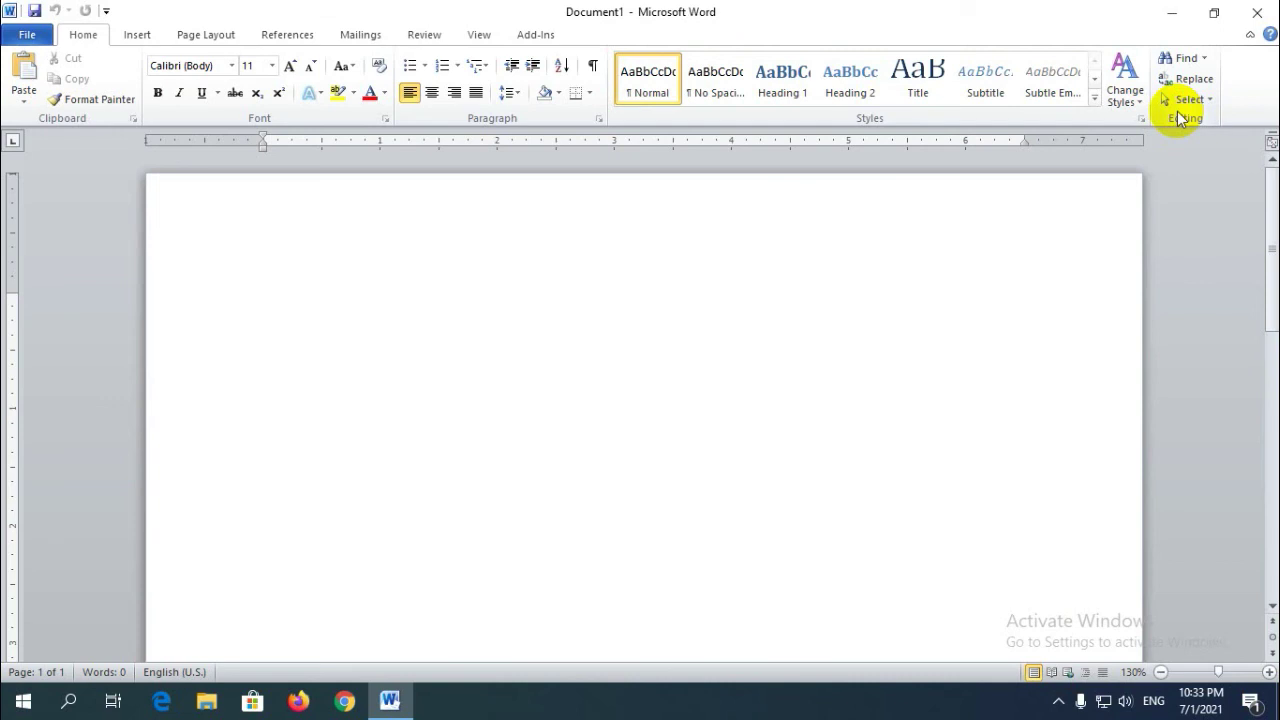
left_click(1266, 18)
right_click(299, 210)
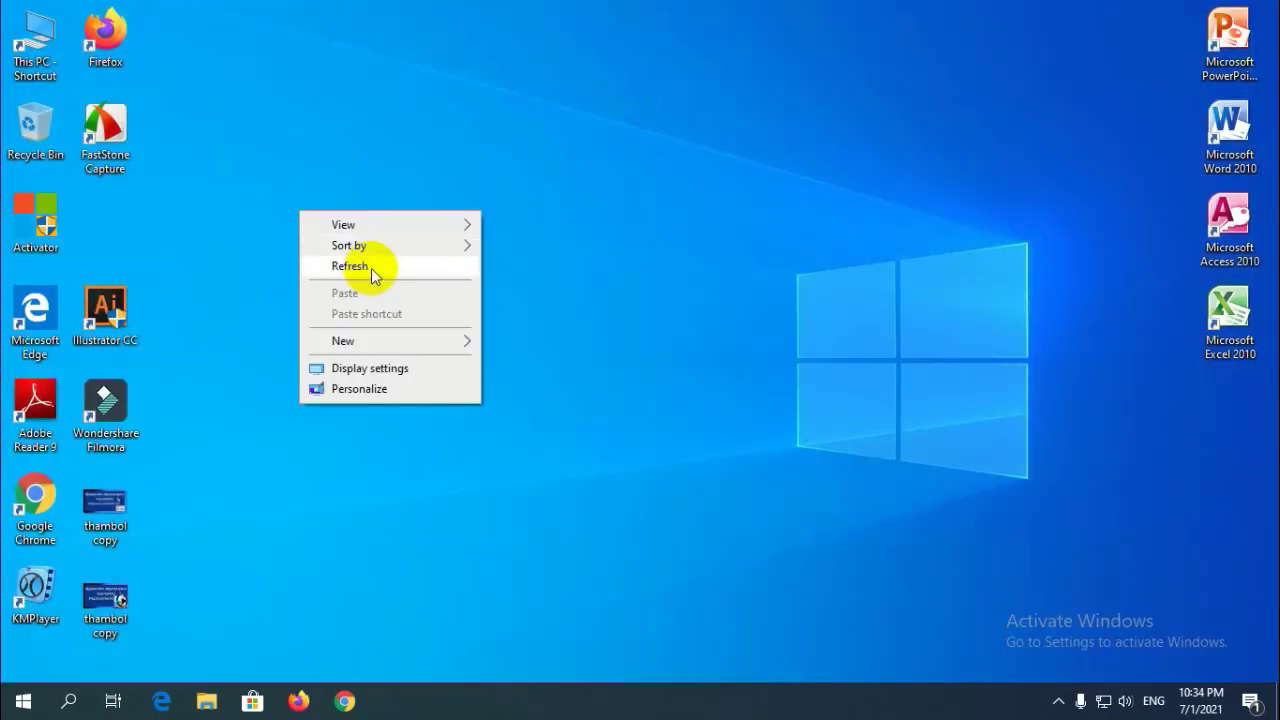
left_click(371, 266)
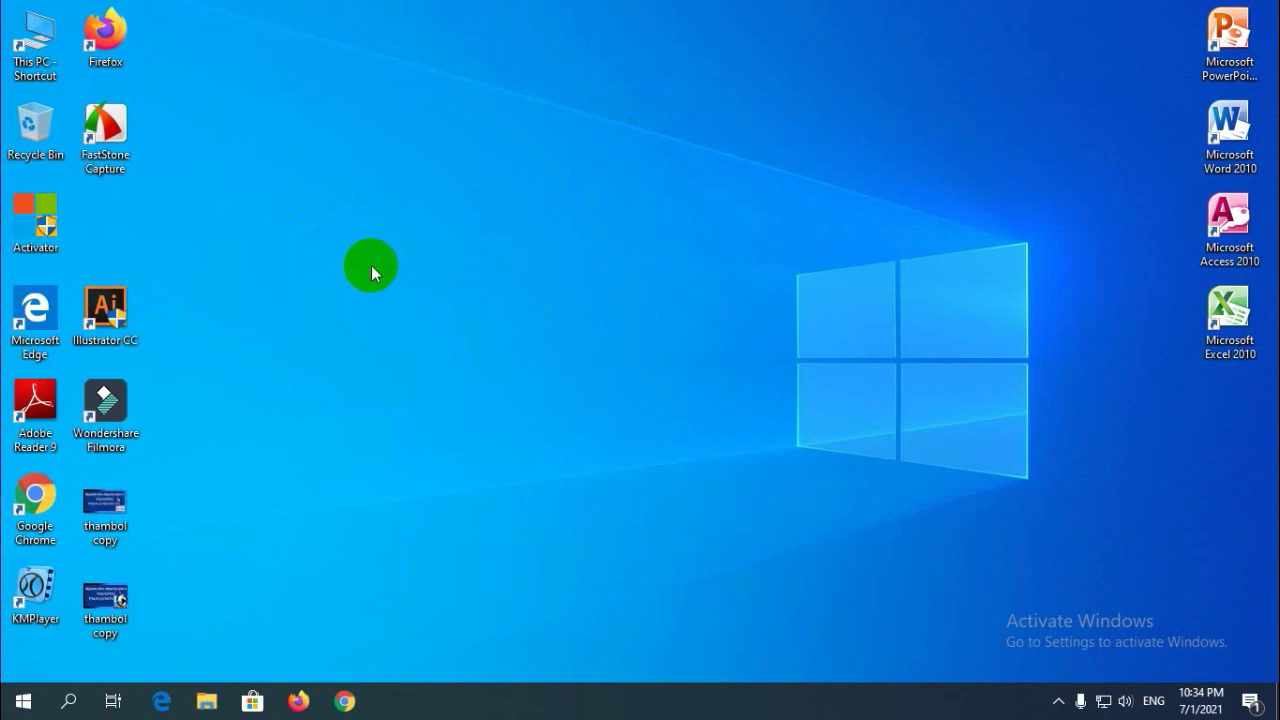